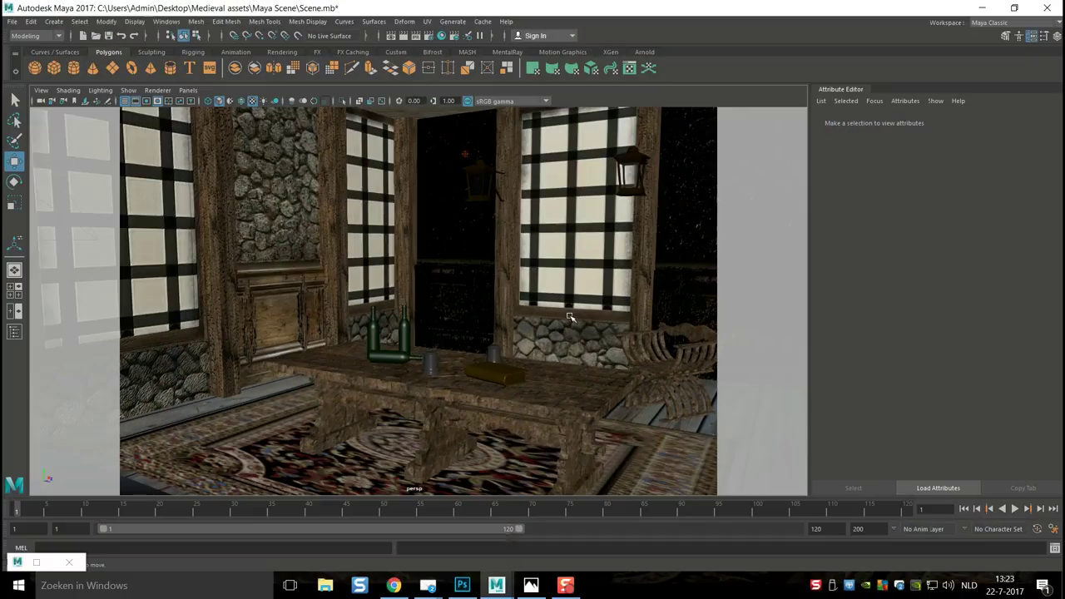
# Step: Select every object of the medieval room scene, including the lights, and hide it
pyautogui.scroll(-10, 576, 308)
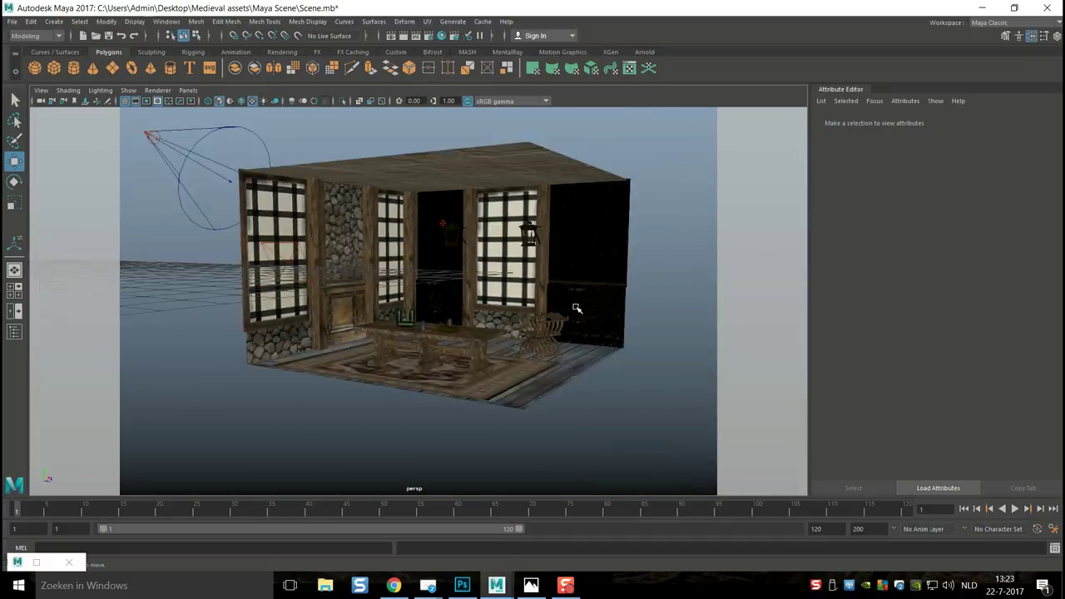
pyautogui.scroll(-5, 576, 309)
pyautogui.keyDown('alt'); pyautogui.moveTo(575, 307); pyautogui.dragTo(508, 346); pyautogui.keyUp('alt')
pyautogui.scroll(-4, 508, 342)
pyautogui.moveTo(374, 178); pyautogui.dragTo(595, 404)
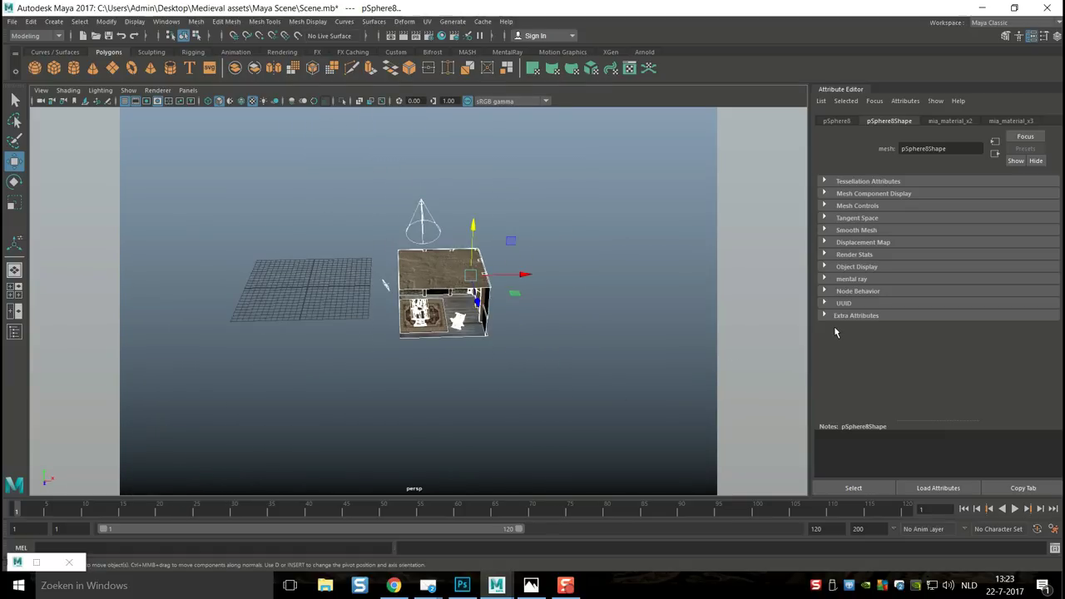
pyautogui.hotkey('ctrl', 'h')
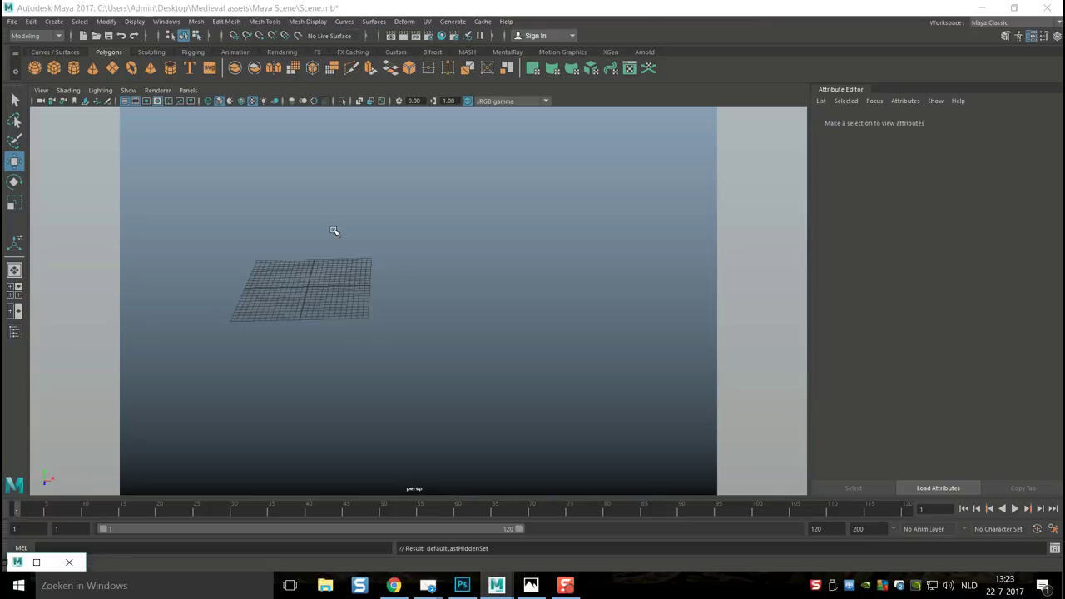
pyautogui.scroll(3, 332, 231)
pyautogui.press('space')
pyautogui.moveTo(330, 249); pyautogui.dragTo(383, 274)
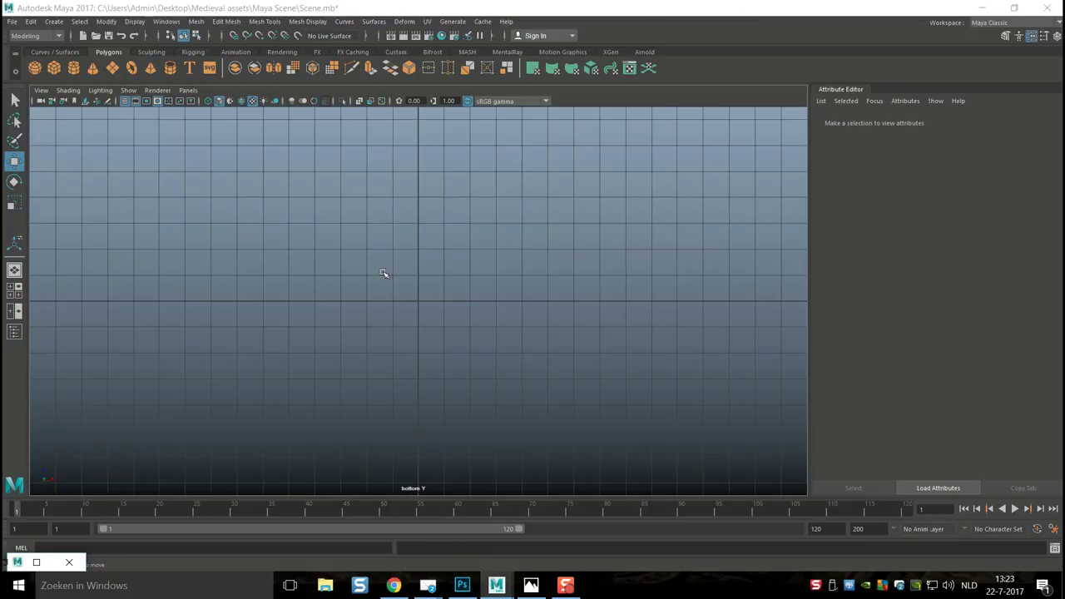
pyautogui.click(14, 288)
pyautogui.press('space')
pyautogui.press('space')
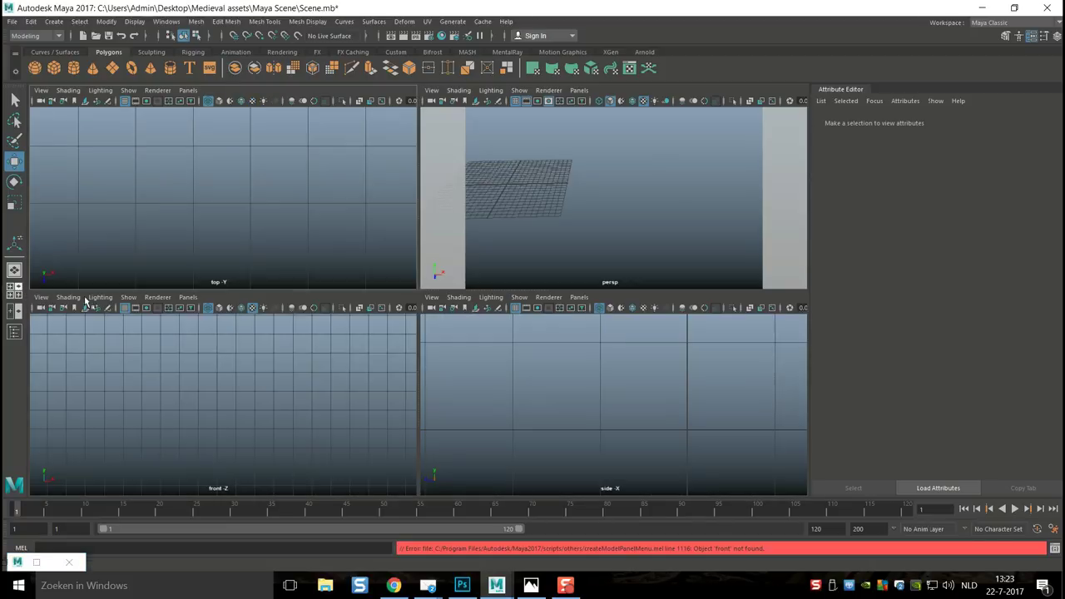
pyautogui.press('space')
# Step: Create a polygon cube and scale it into a long, thin board about 4 units deep
pyautogui.keyDown('alt'); pyautogui.moveTo(424, 278); pyautogui.dragTo(586, 359); pyautogui.keyUp('alt')
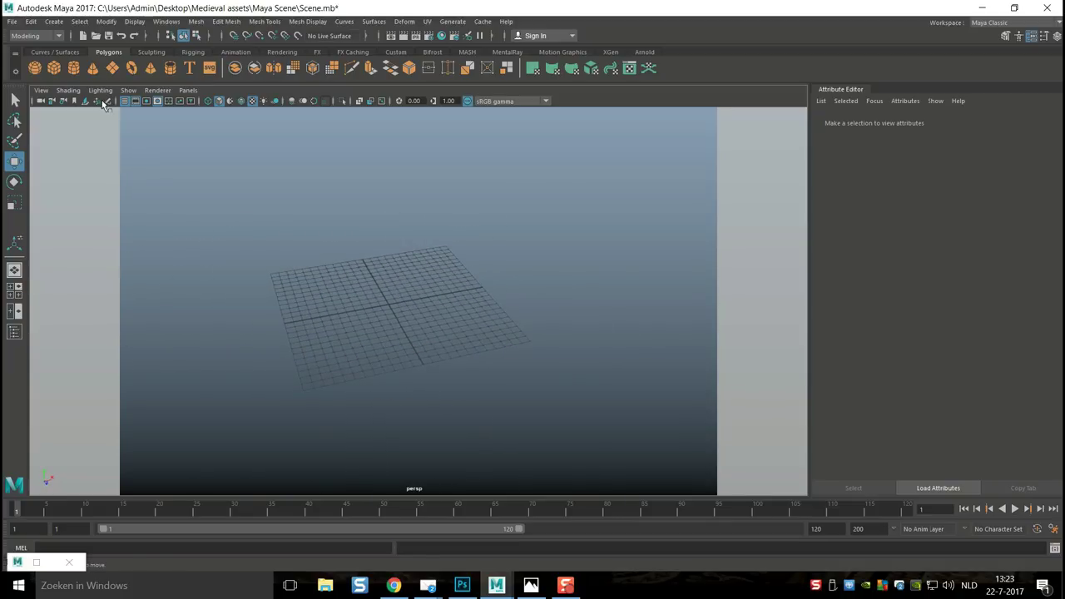
pyautogui.click(53, 67)
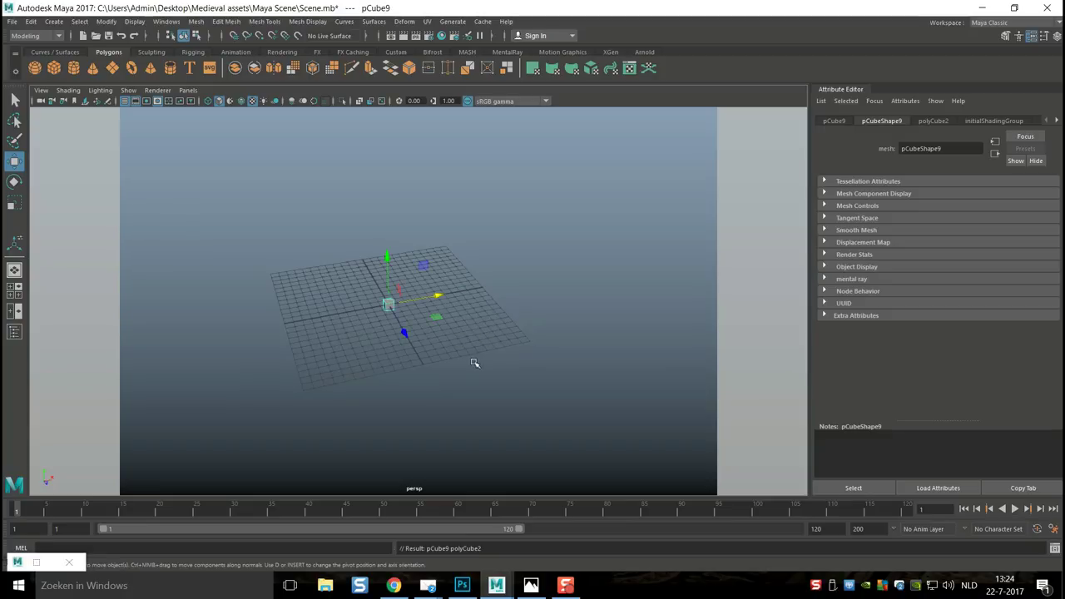
pyautogui.press('r')
pyautogui.moveTo(435, 297); pyautogui.dragTo(558, 289)
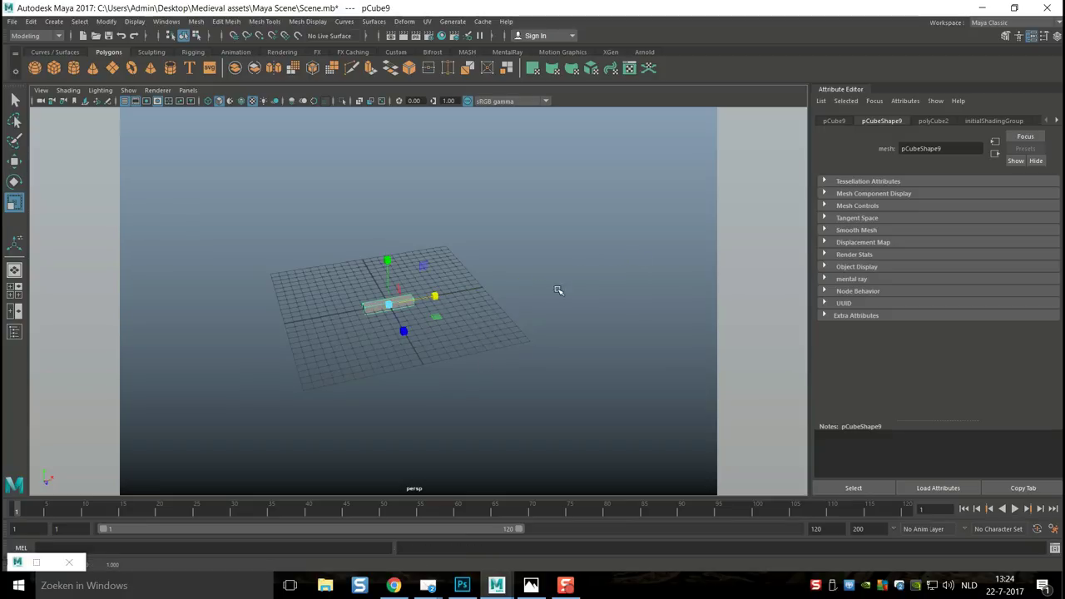
pyautogui.moveTo(437, 297); pyautogui.dragTo(487, 292)
pyautogui.moveTo(405, 333); pyautogui.dragTo(489, 474)
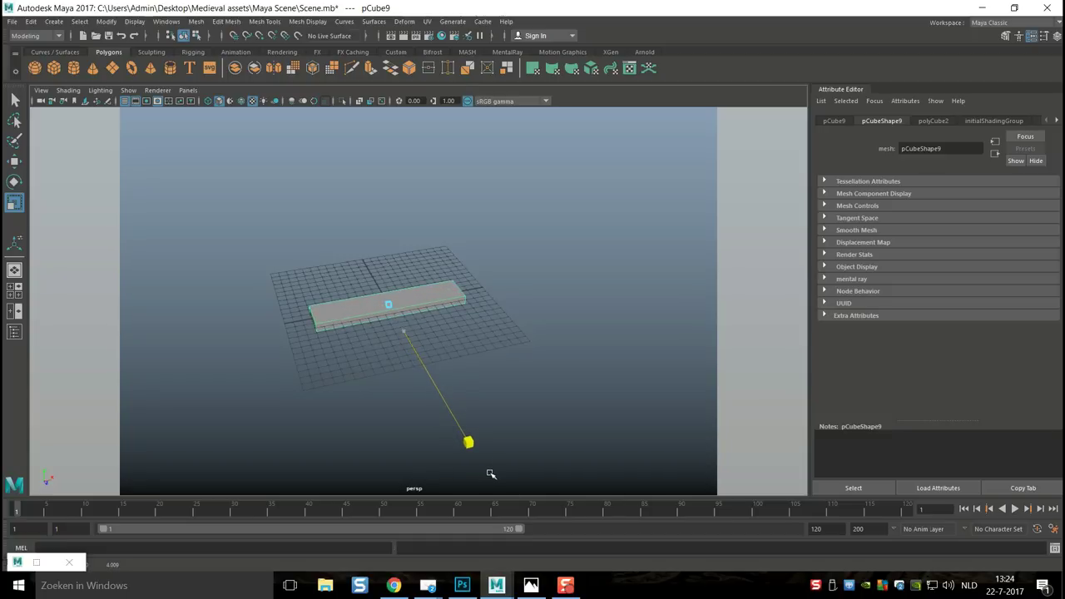
pyautogui.keyDown('alt'); pyautogui.moveTo(432, 416); pyautogui.dragTo(539, 344); pyautogui.keyUp('alt')
pyautogui.scroll(6, 538, 345)
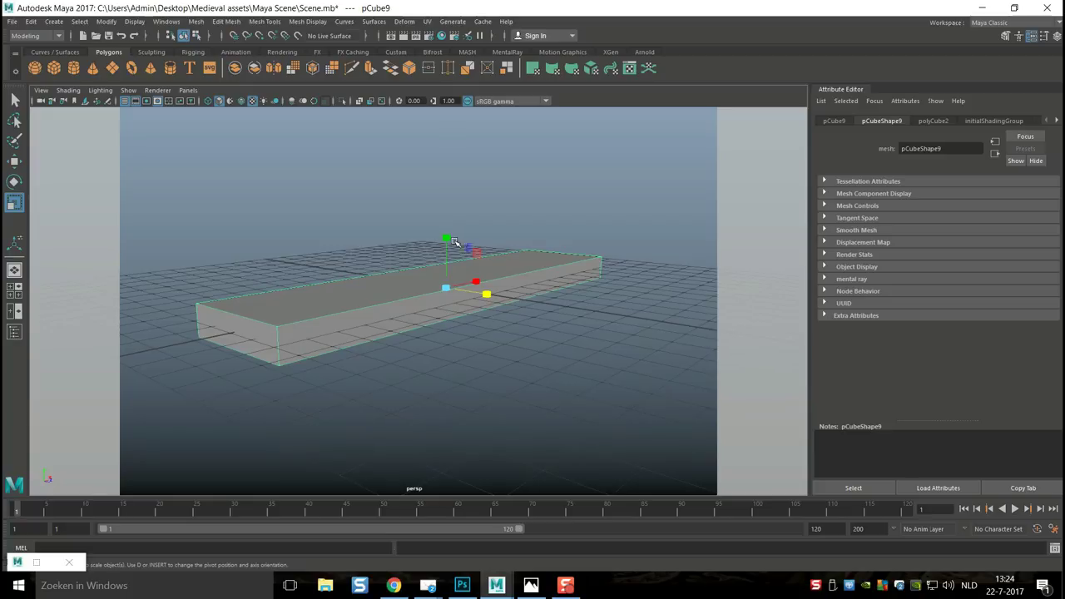
pyautogui.moveTo(447, 240); pyautogui.dragTo(448, 271)
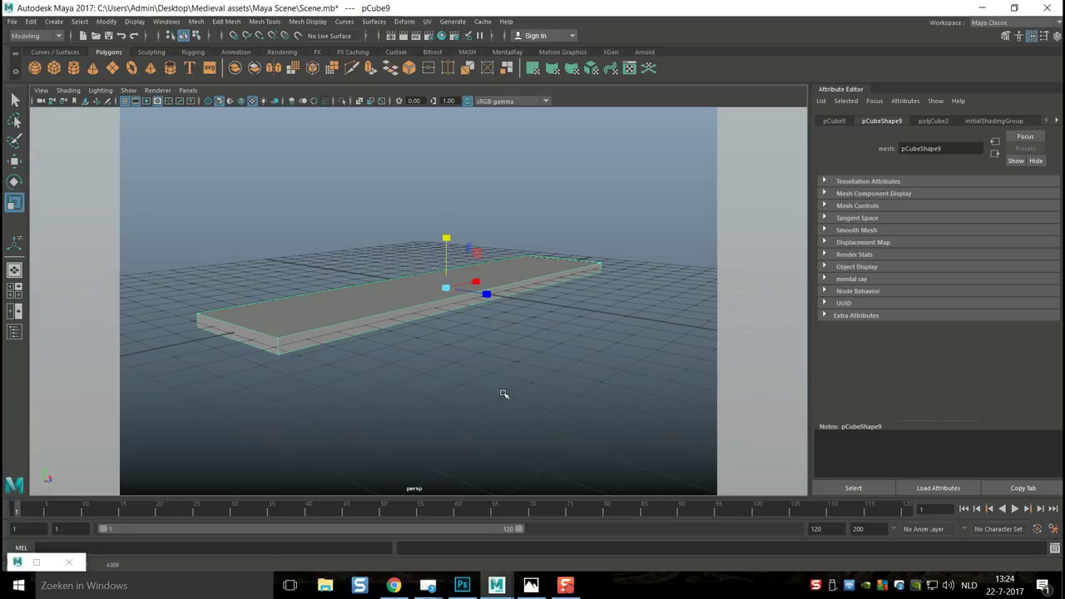
# Step: Delete the board's long rear side face and return to Object Mode with the board selected
pyautogui.keyDown('alt'); pyautogui.moveTo(416, 371); pyautogui.dragTo(579, 376); pyautogui.keyUp('alt')
pyautogui.moveTo(402, 349); pyautogui.dragTo(400, 290, button='right')
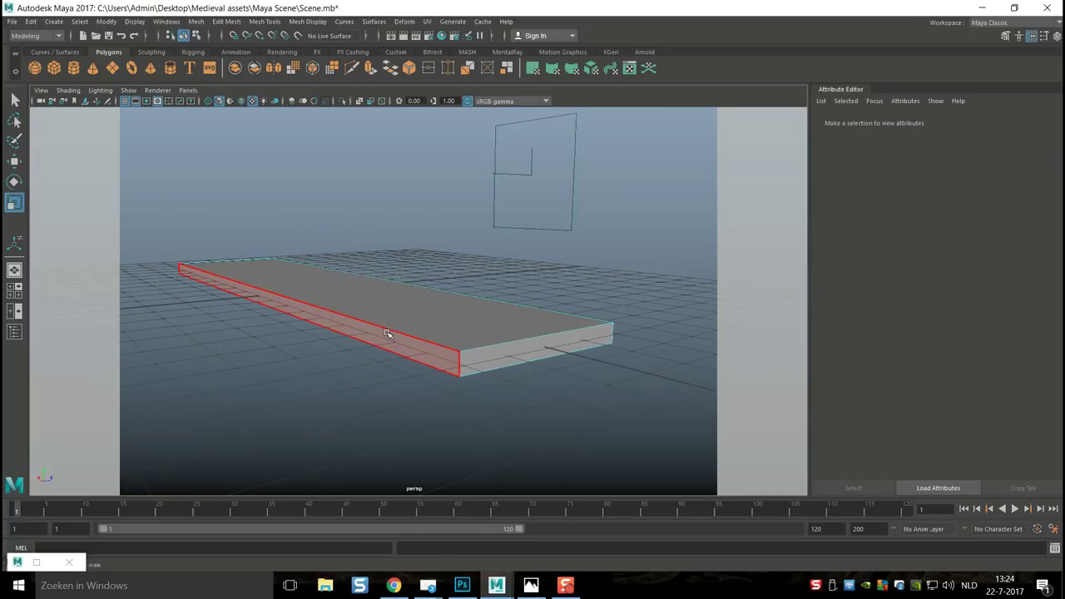
pyautogui.click(366, 341)
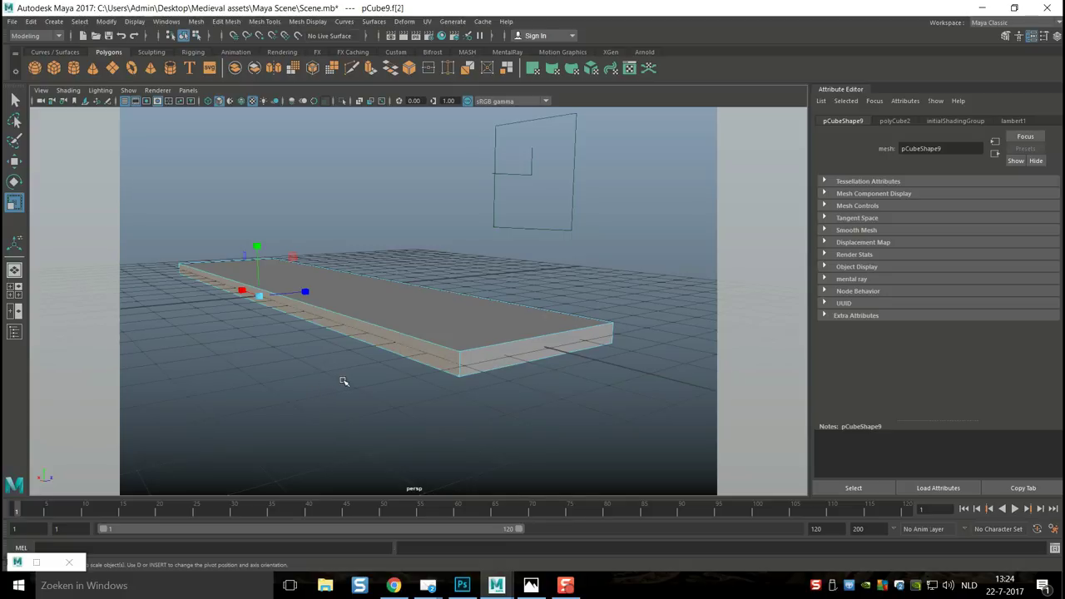
pyautogui.press('Delete')
pyautogui.keyDown('alt'); pyautogui.moveTo(428, 376); pyautogui.dragTo(324, 391); pyautogui.keyUp('alt')
pyautogui.scroll(-3, 328, 388)
pyautogui.moveTo(402, 295); pyautogui.dragTo(483, 238, button='right')
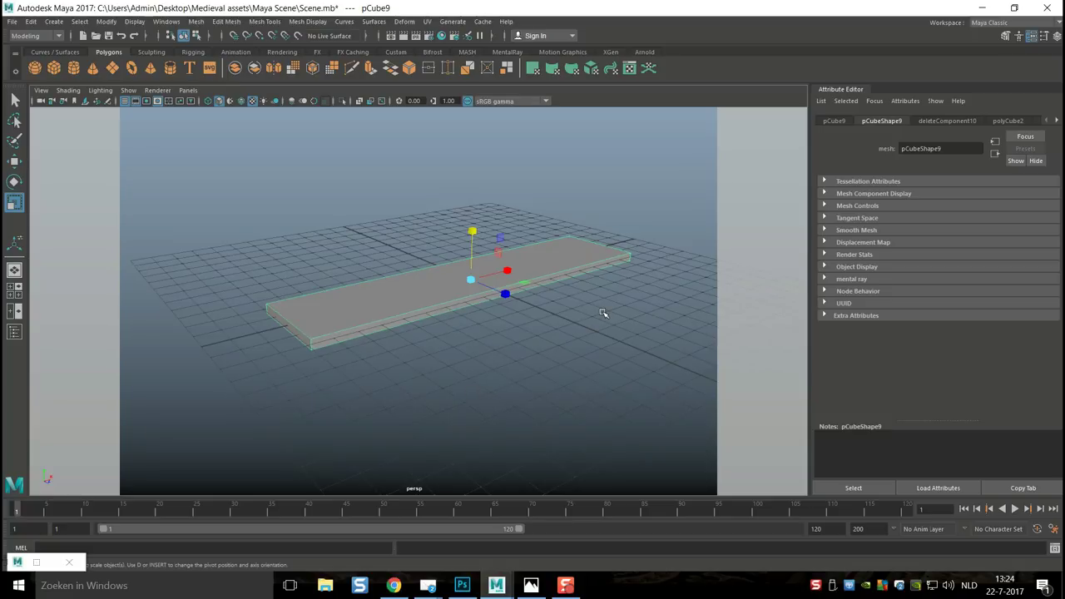
# Step: Duplicate the board and lower the copy about 3.7 units beneath the original
pyautogui.hotkey('ctrl', 'd')
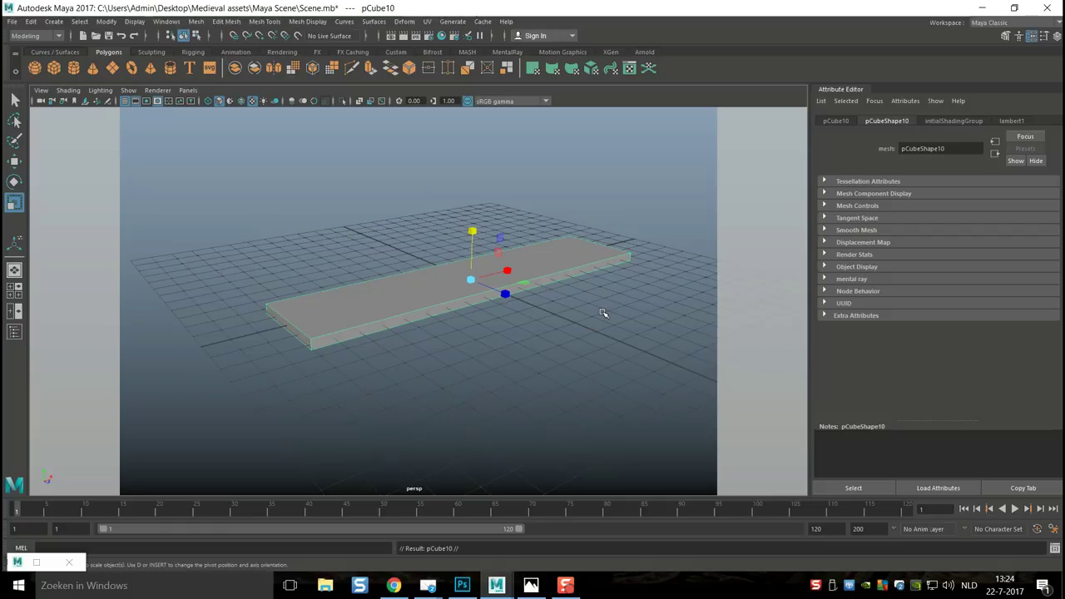
pyautogui.press('w')
pyautogui.moveTo(472, 233); pyautogui.dragTo(472, 308)
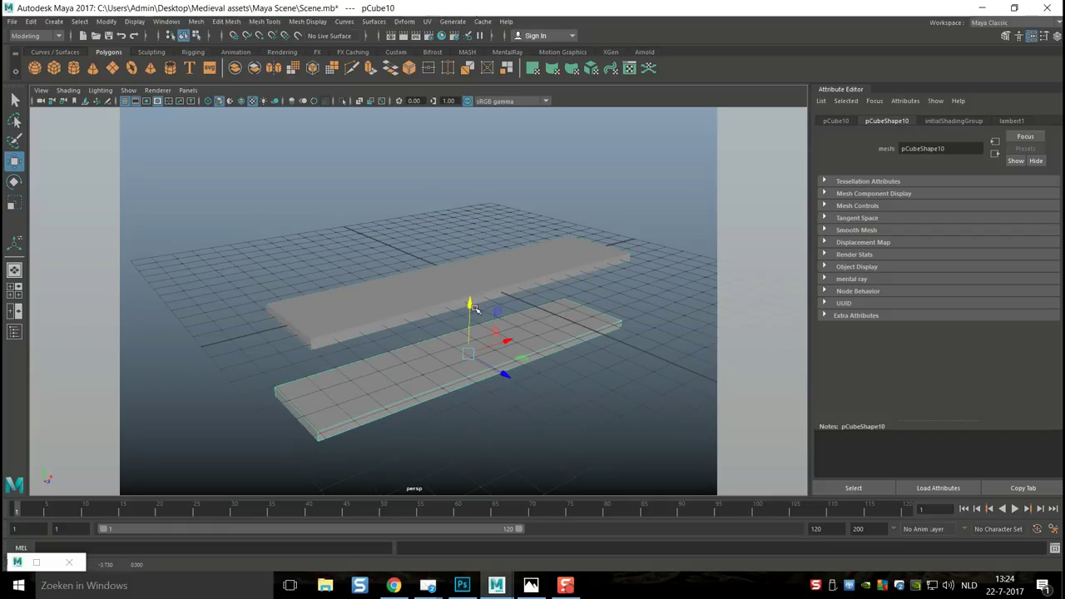
# Step: Scale the lower copy into a short, upright block with a narrow width for a shelf bracket
pyautogui.keyDown('alt'); pyautogui.moveTo(395, 345); pyautogui.dragTo(465, 311); pyautogui.keyUp('alt')
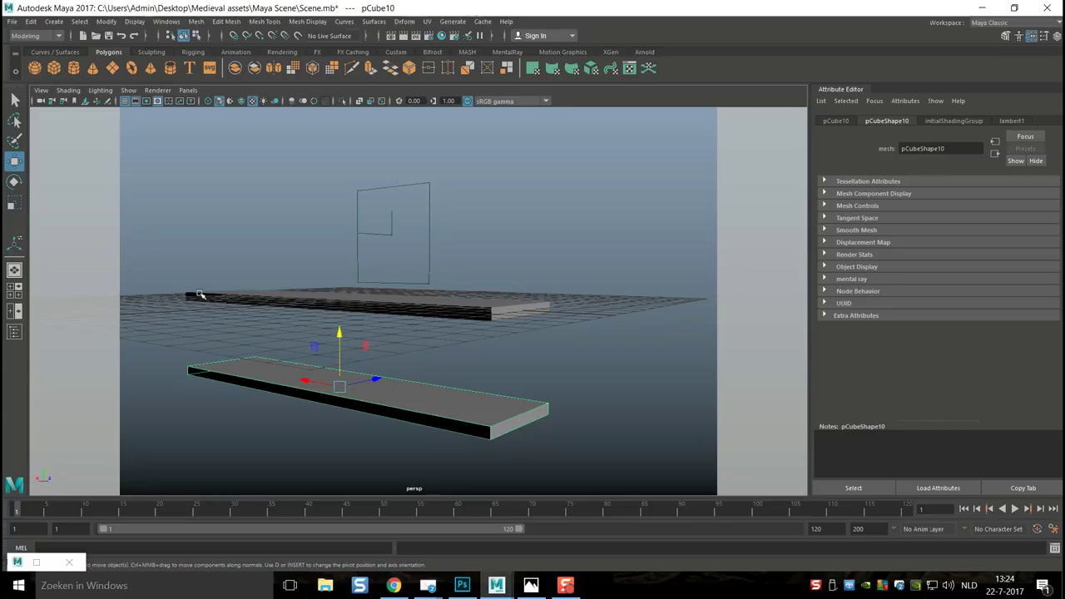
pyautogui.keyDown('alt'); pyautogui.moveTo(473, 354); pyautogui.dragTo(318, 371); pyautogui.keyUp('alt')
pyautogui.keyDown('alt'); pyautogui.moveTo(330, 423); pyautogui.dragTo(331, 366); pyautogui.keyUp('alt')
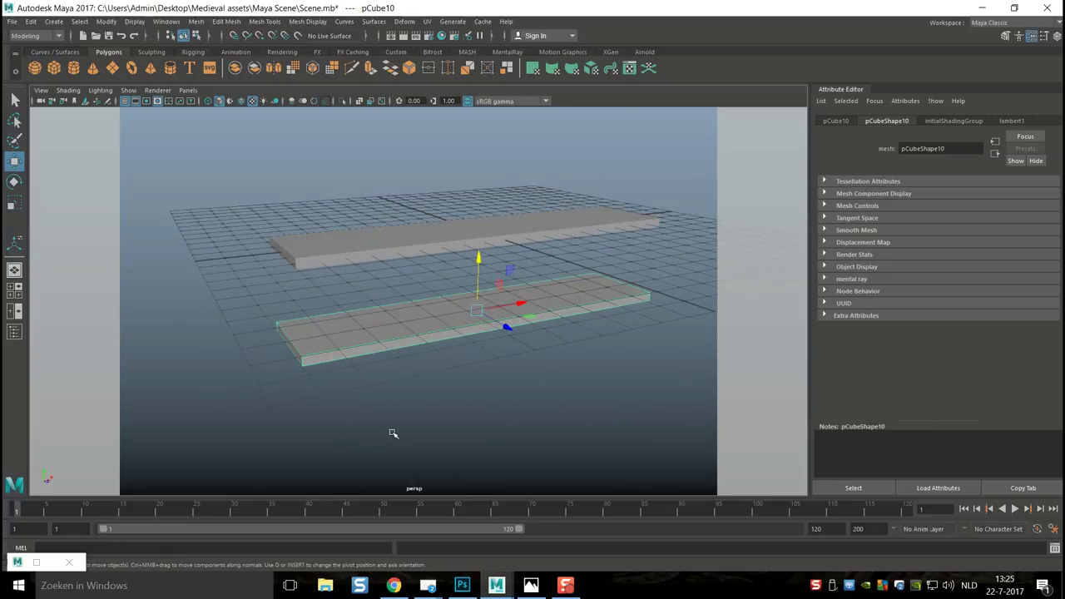
pyautogui.press('r')
pyautogui.moveTo(517, 305); pyautogui.dragTo(483, 327)
pyautogui.moveTo(480, 263); pyautogui.dragTo(483, 194)
pyautogui.moveTo(516, 308); pyautogui.dragTo(499, 306)
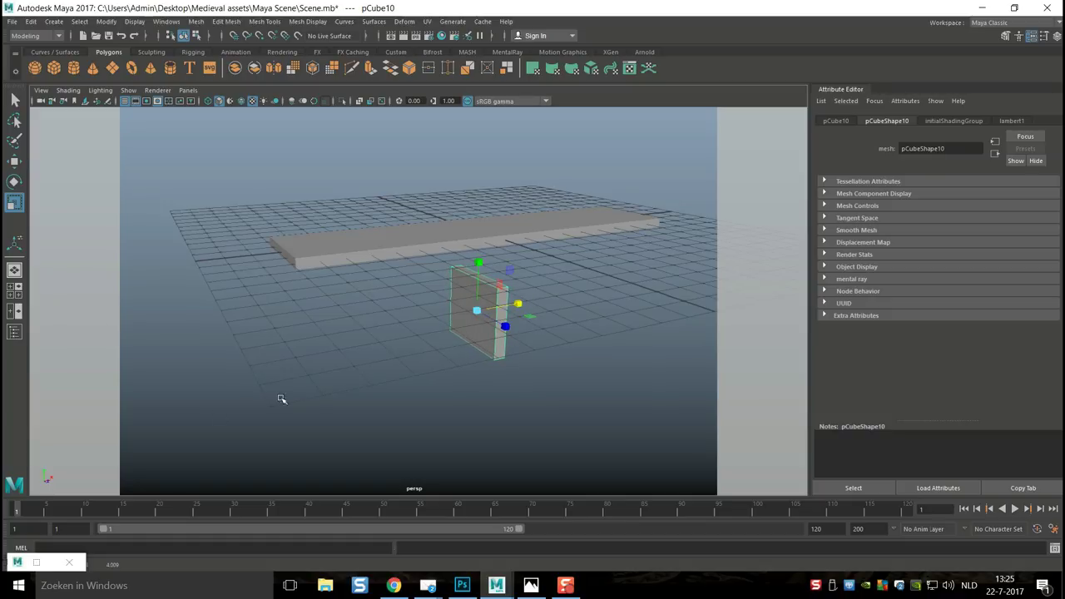
# Step: Delete the bracket block's top face and return to Object Mode
pyautogui.rightClick(466, 259)
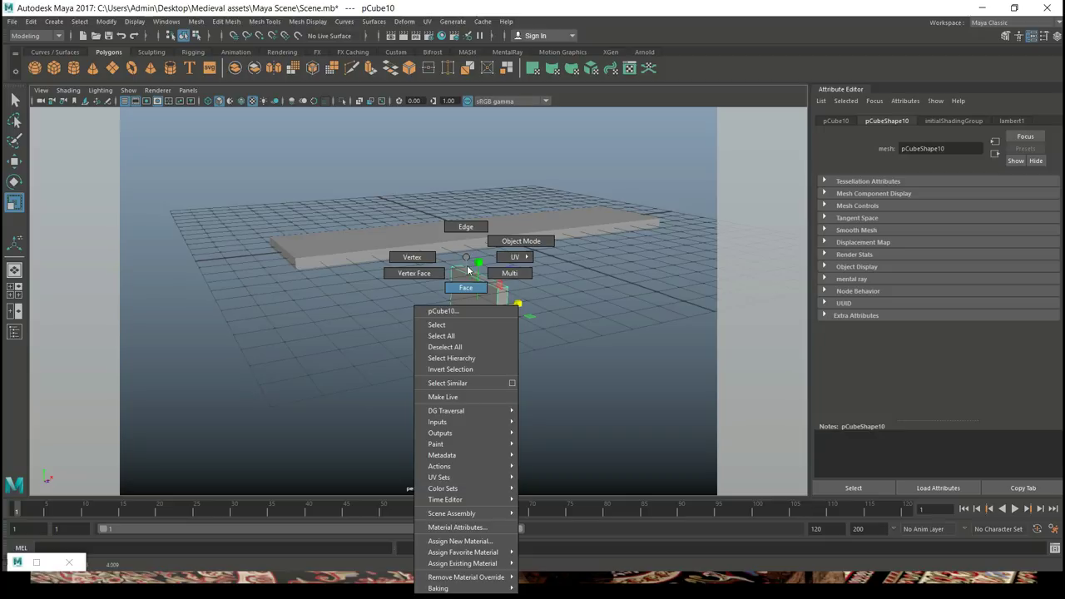
pyautogui.click(466, 287)
pyautogui.click(475, 277)
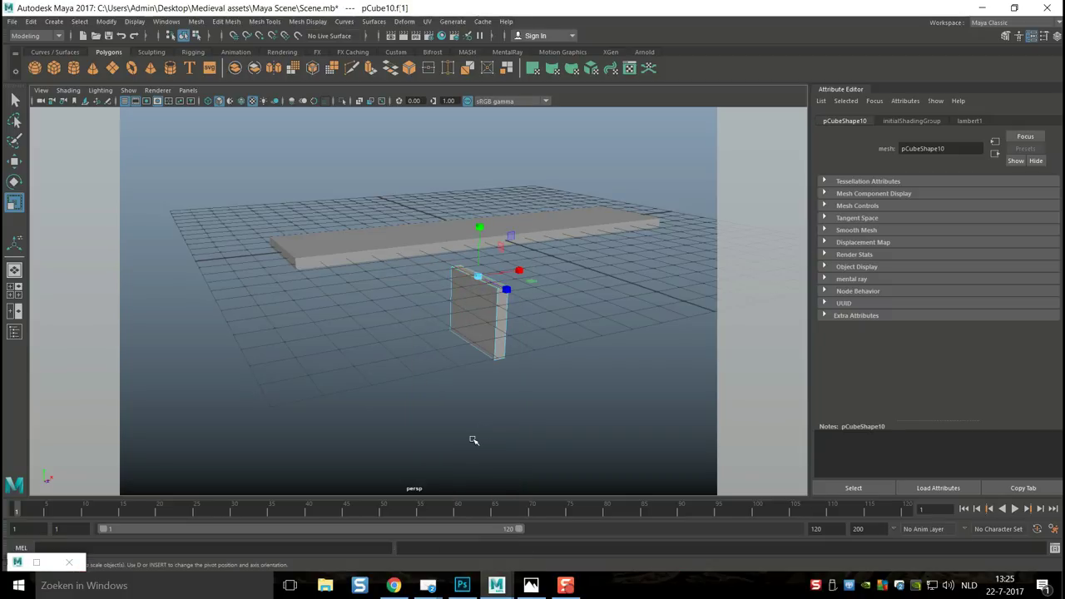
pyautogui.click(476, 438)
pyautogui.rightClick(502, 257)
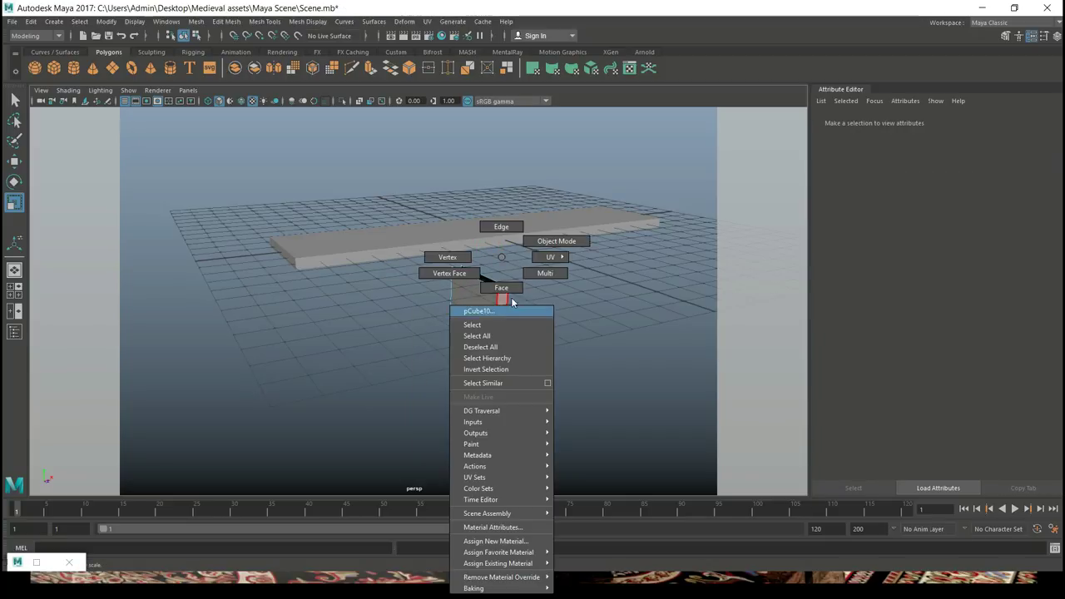
pyautogui.click(556, 240)
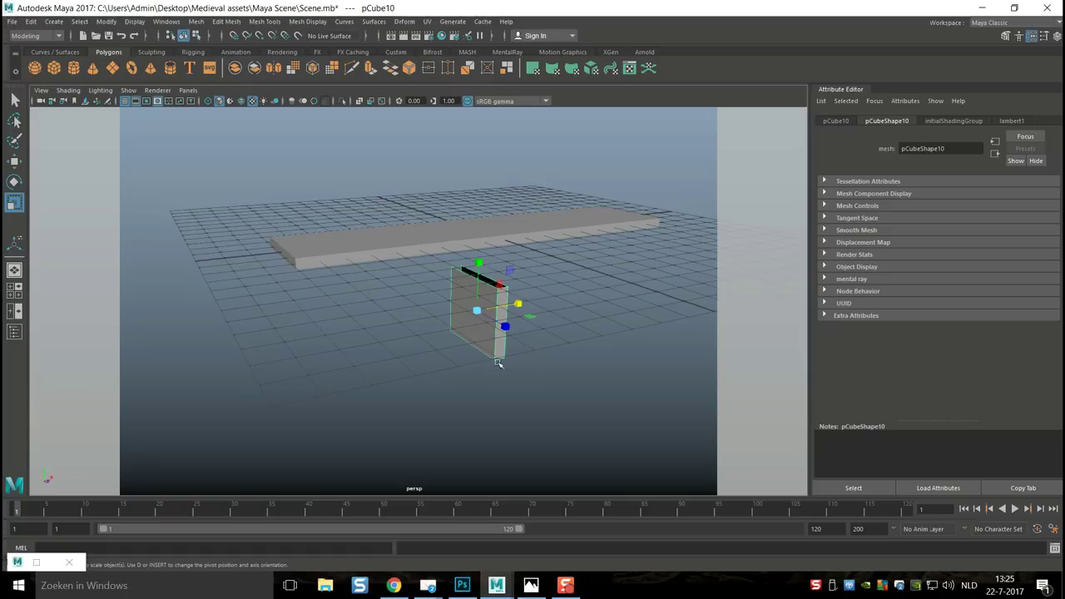
# Step: Move the bracket block toward one end of the board and raise it flush against the underside, aligning it in the front view
pyautogui.press('w')
pyautogui.moveTo(519, 304); pyautogui.dragTo(376, 239)
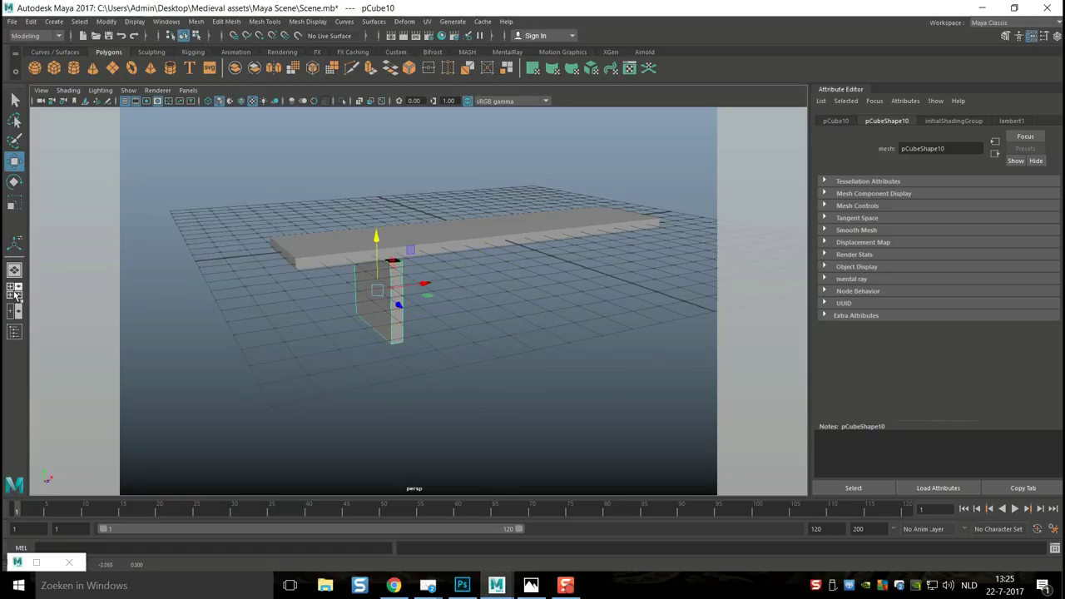
pyautogui.click(15, 291)
pyautogui.press('space')
pyautogui.press('f')
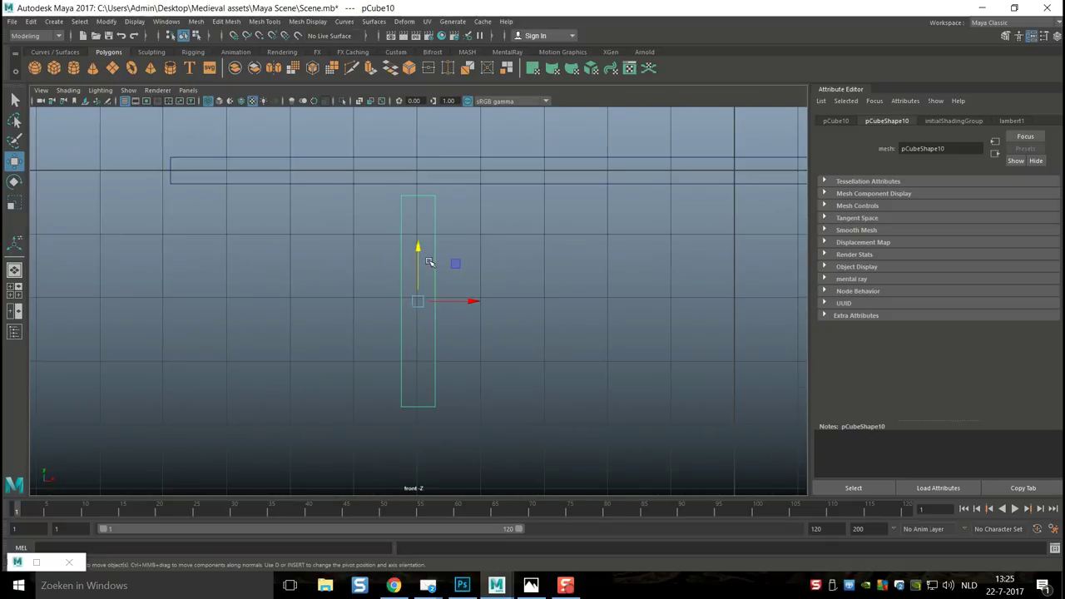
pyautogui.moveTo(418, 248); pyautogui.dragTo(419, 236)
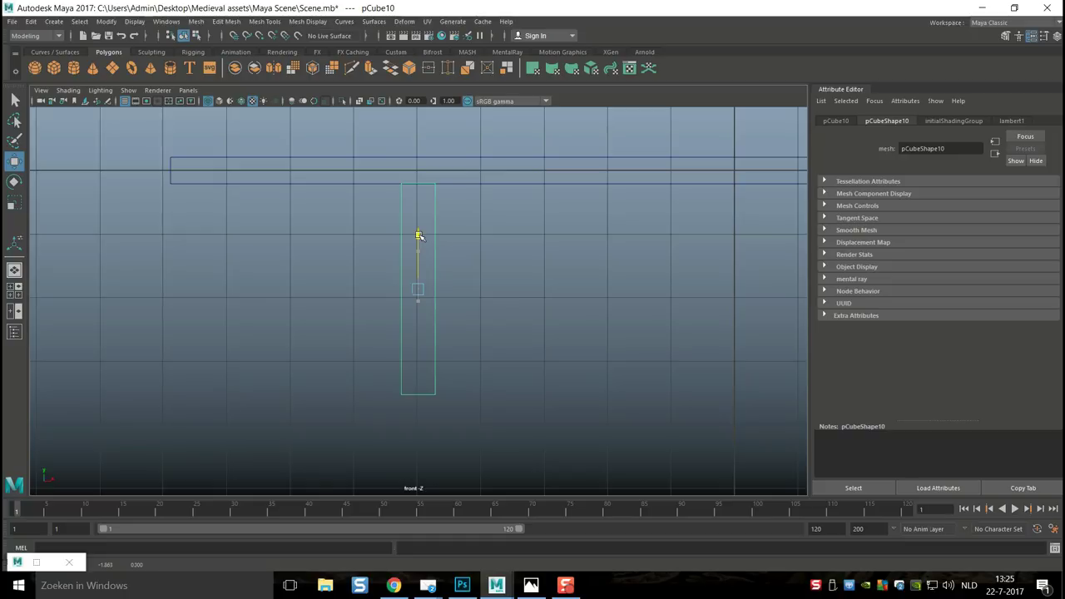
pyautogui.scroll(-3, 419, 238)
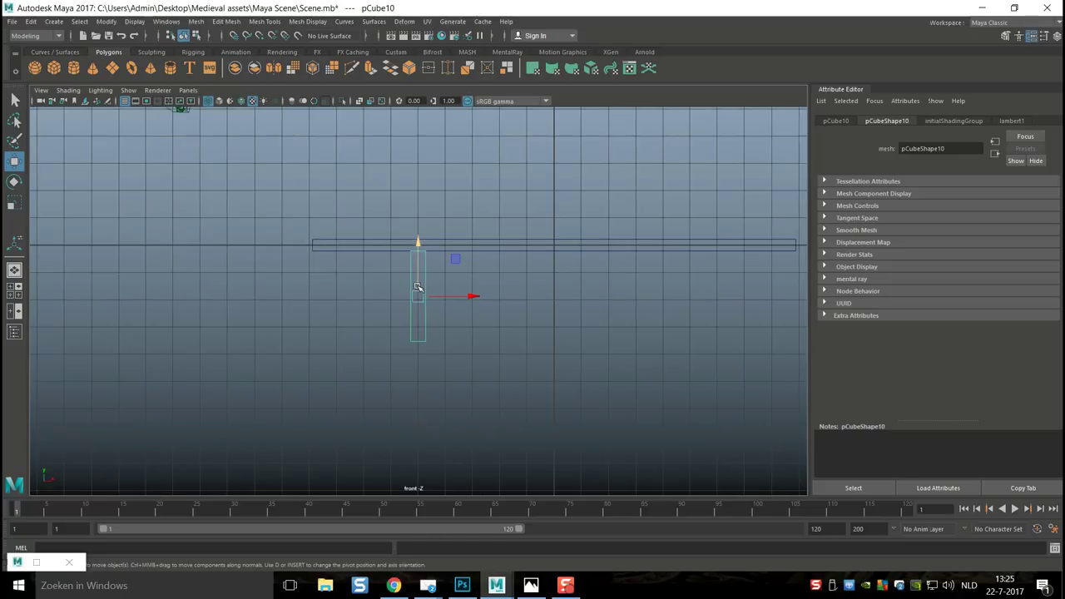
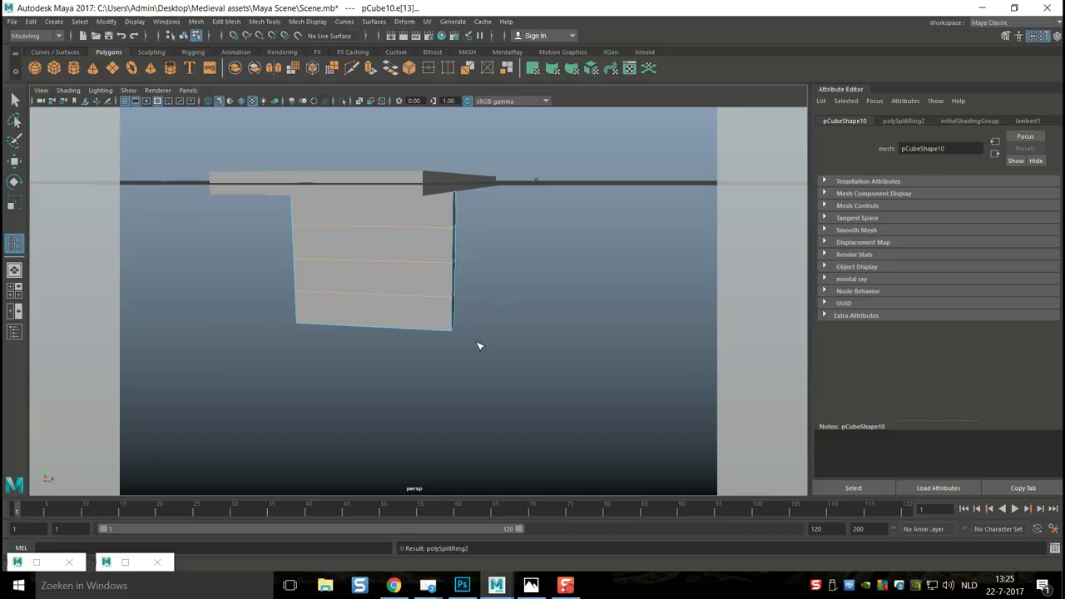
# Step: Taper the bracket's front side by moving the vertices below its top edge inward, progressively farther for the lower rows
pyautogui.press('q')
pyautogui.keyDown('alt'); pyautogui.moveTo(453, 330); pyautogui.dragTo(476, 319); pyautogui.keyUp('alt')
pyautogui.moveTo(442, 257); pyautogui.dragTo(400, 257, button='right')
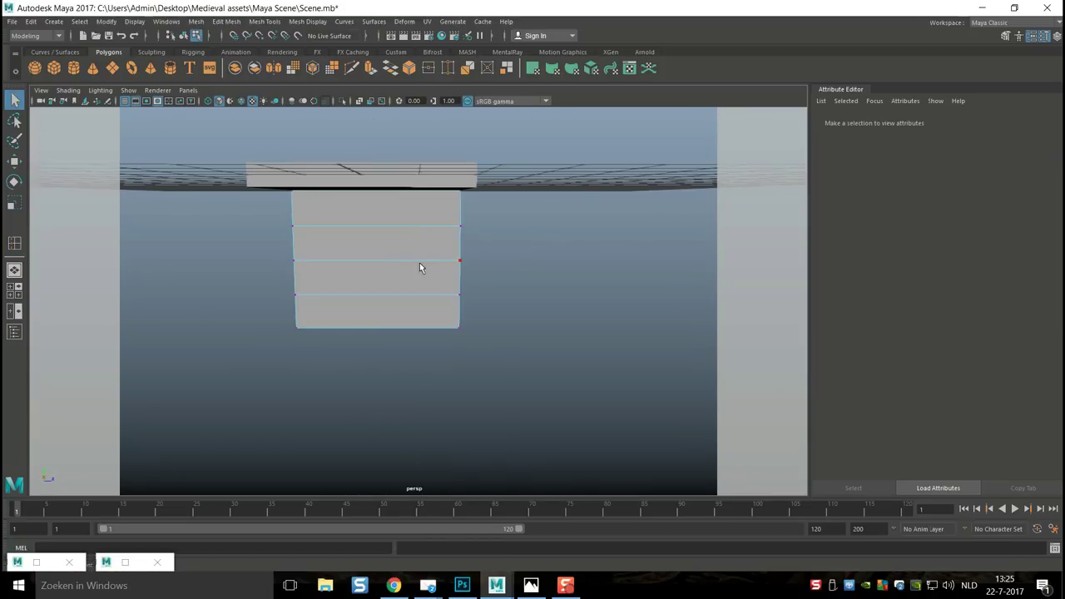
pyautogui.moveTo(514, 335); pyautogui.dragTo(519, 358)
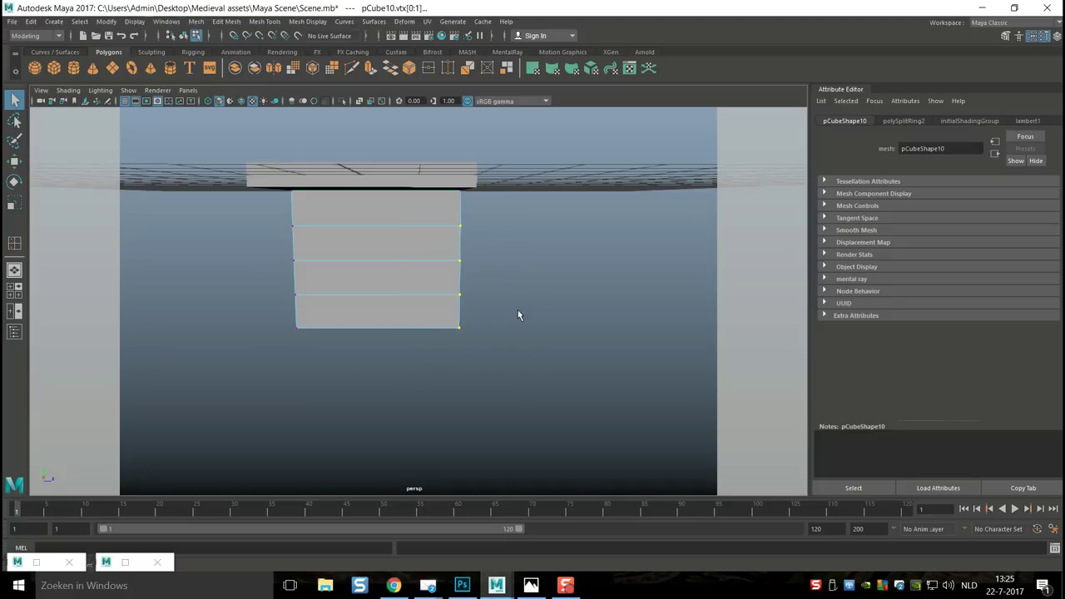
pyautogui.press('w')
pyautogui.moveTo(511, 277); pyautogui.dragTo(506, 278)
pyautogui.moveTo(421, 243); pyautogui.dragTo(570, 405)
pyautogui.moveTo(505, 292); pyautogui.dragTo(470, 293)
pyautogui.moveTo(402, 286); pyautogui.dragTo(502, 397)
pyautogui.moveTo(467, 309); pyautogui.dragTo(441, 311)
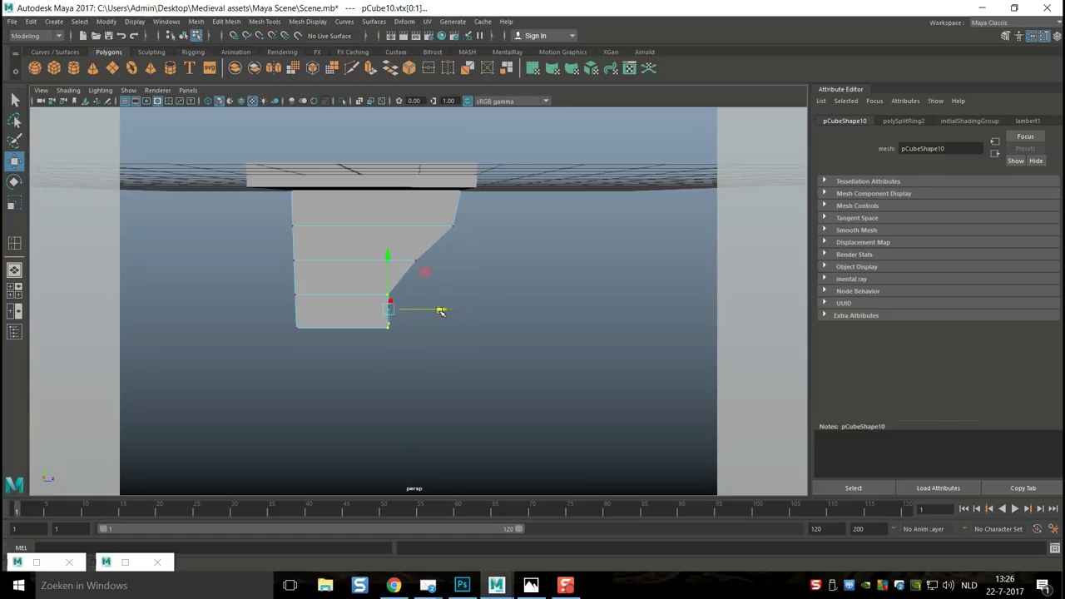
# Step: Move all vertices on the bracket's front side inward to make the whole bracket shallower
pyautogui.moveTo(339, 143); pyautogui.dragTo(585, 414)
pyautogui.moveTo(476, 259); pyautogui.dragTo(442, 269)
pyautogui.click(454, 299)
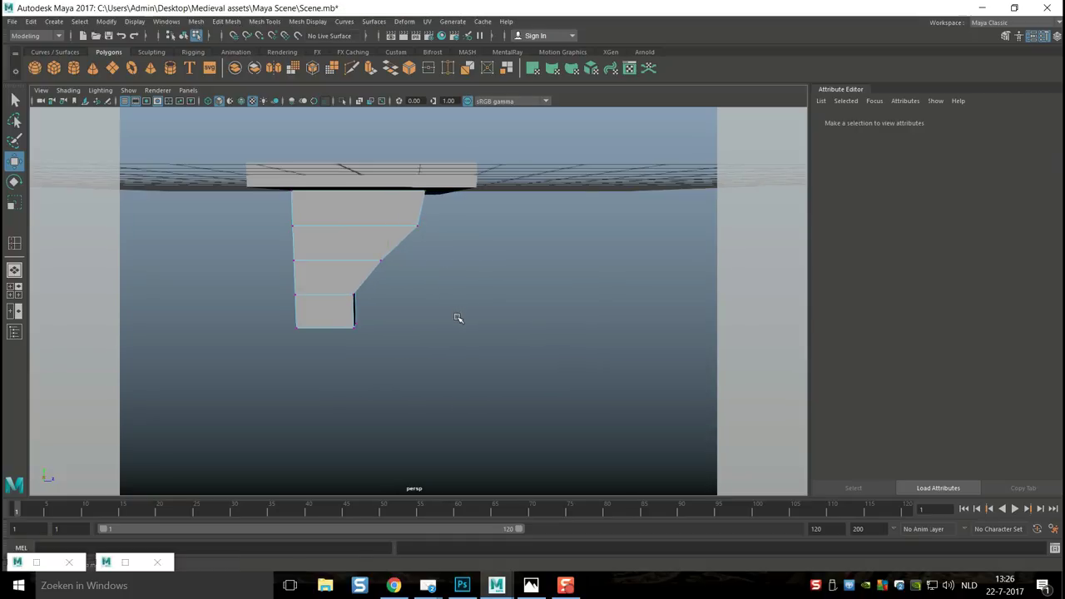
# Step: Return to Object Mode, duplicate the bracket and move the copy along the board toward its opposite end
pyautogui.scroll(-3, 459, 316)
pyautogui.keyDown('alt'); pyautogui.moveTo(488, 385); pyautogui.dragTo(393, 374); pyautogui.keyUp('alt')
pyautogui.moveTo(404, 264); pyautogui.dragTo(433, 246, button='right')
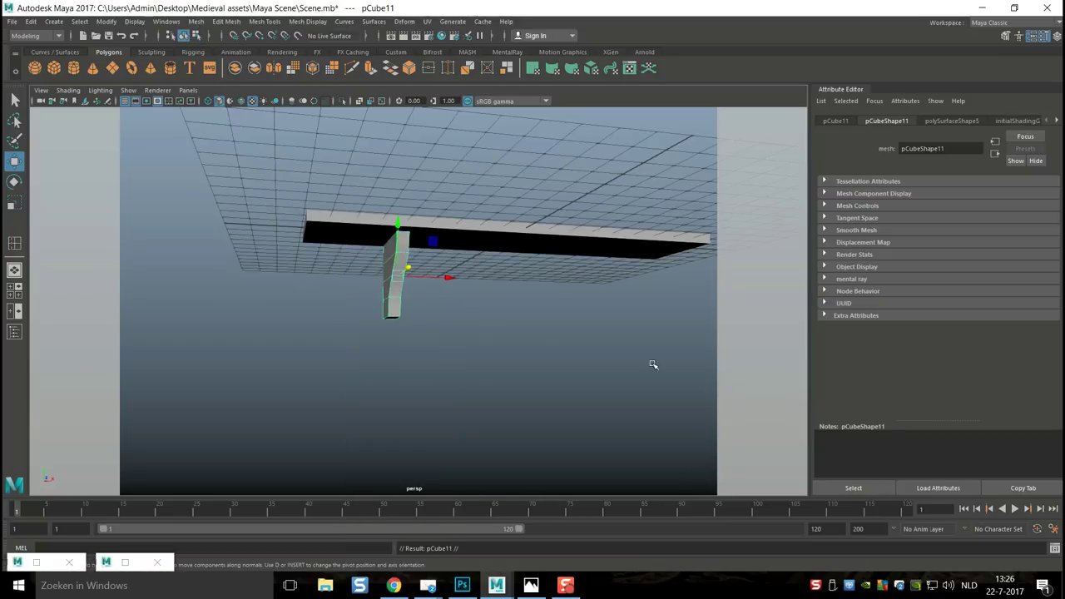
pyautogui.moveTo(449, 278); pyautogui.dragTo(664, 336)
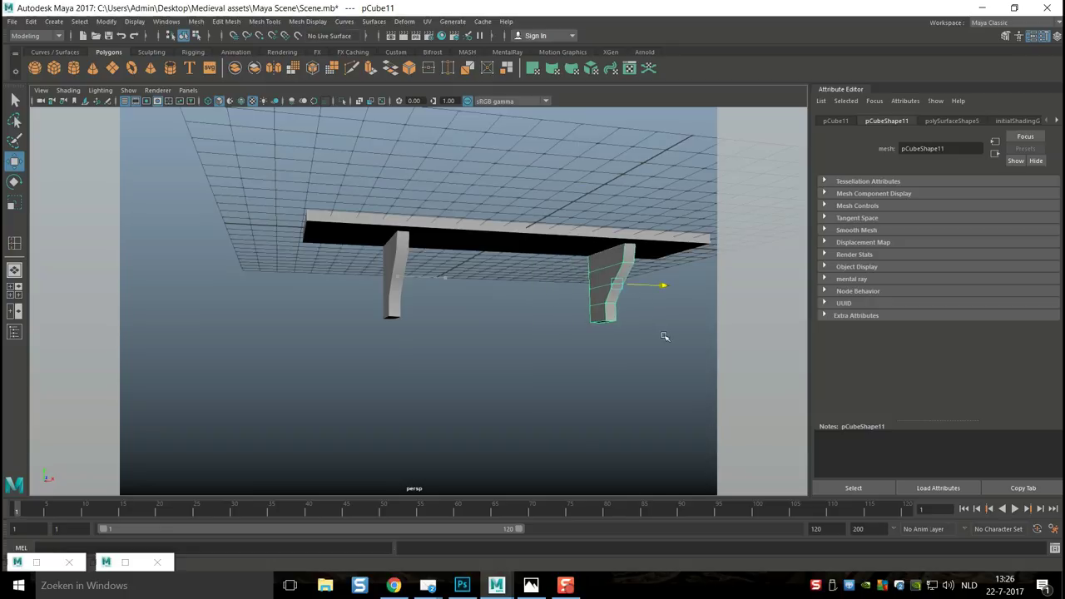
# Step: In the top view, nudge the copied bracket so its inset from the board's end matches the first bracket's
pyautogui.click(14, 289)
pyautogui.press('space')
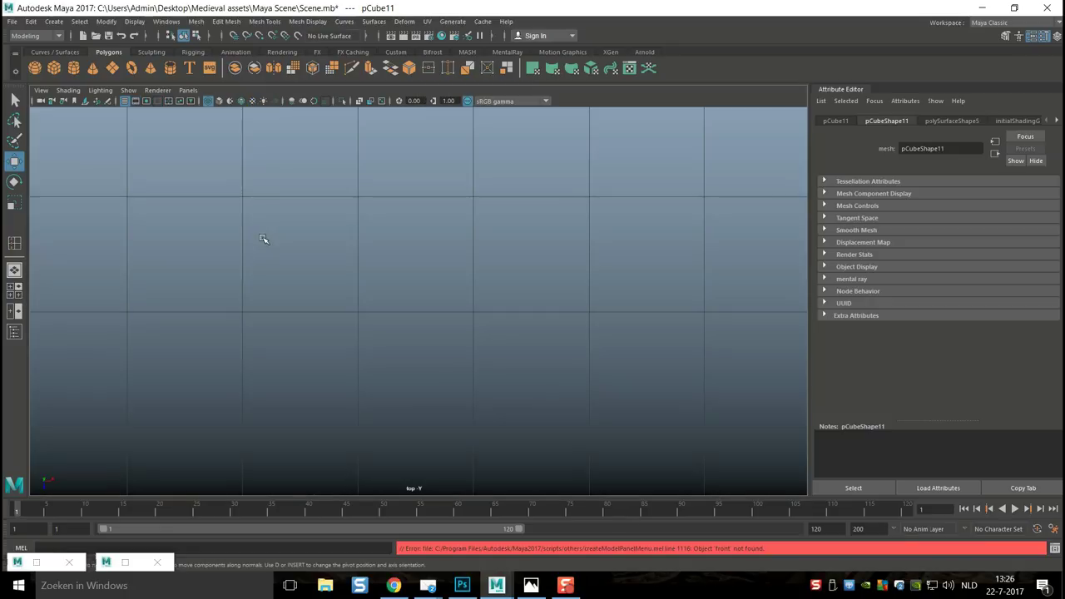
pyautogui.scroll(-10, 275, 274)
pyautogui.scroll(-1, 366, 309)
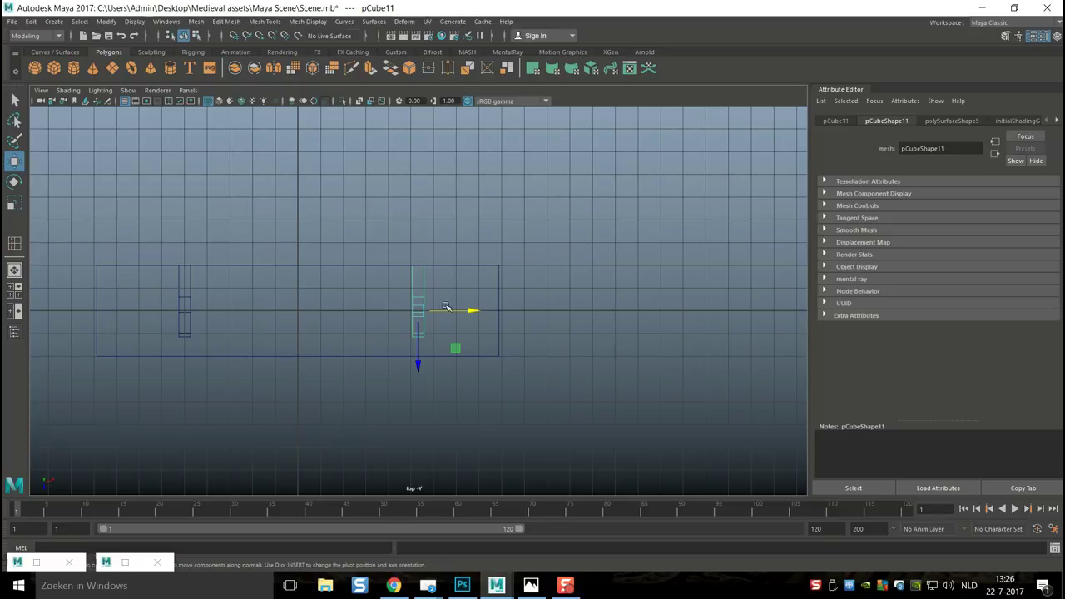
pyautogui.moveTo(472, 311); pyautogui.dragTo(466, 312)
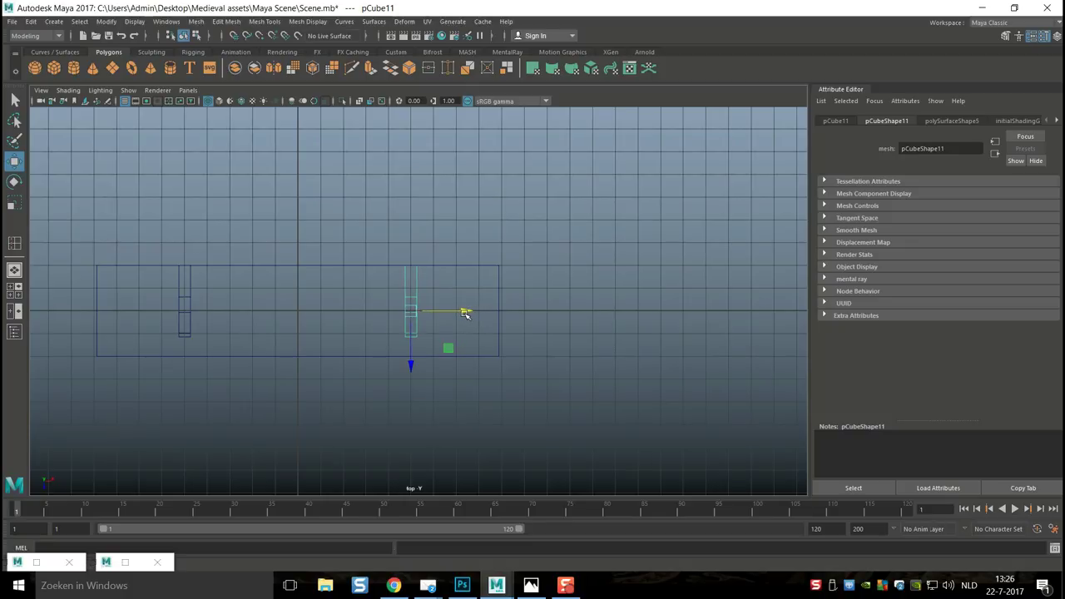
pyautogui.click(14, 290)
pyautogui.press('space')
# Step: Select the board and both brackets and combine them into one mesh
pyautogui.keyDown('alt'); pyautogui.moveTo(515, 382); pyautogui.dragTo(480, 373); pyautogui.keyUp('alt')
pyautogui.click(497, 380)
pyautogui.moveTo(325, 240); pyautogui.dragTo(587, 427)
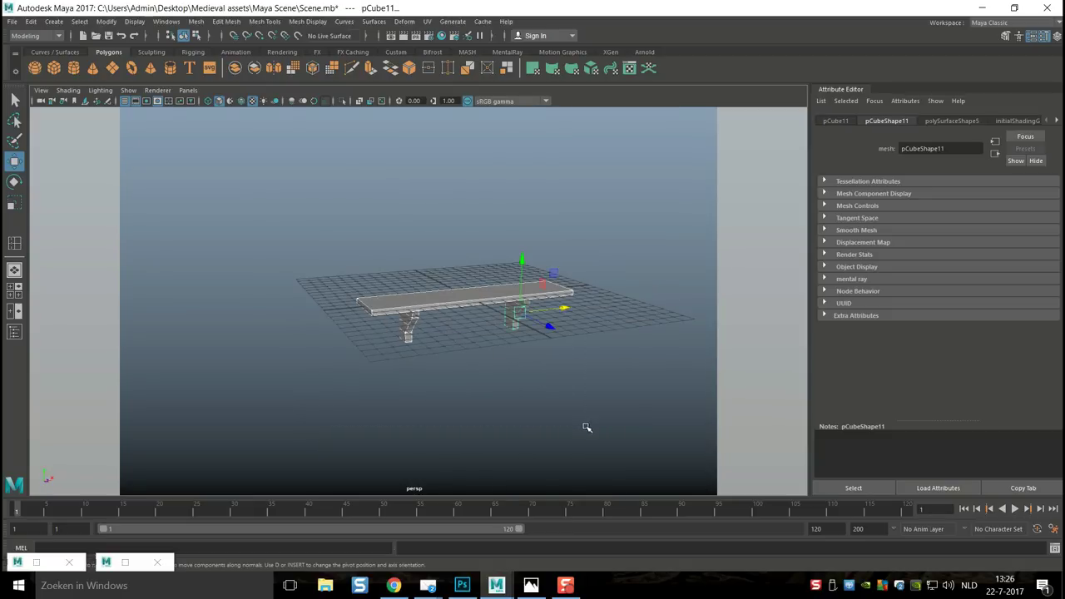
pyautogui.click(195, 21)
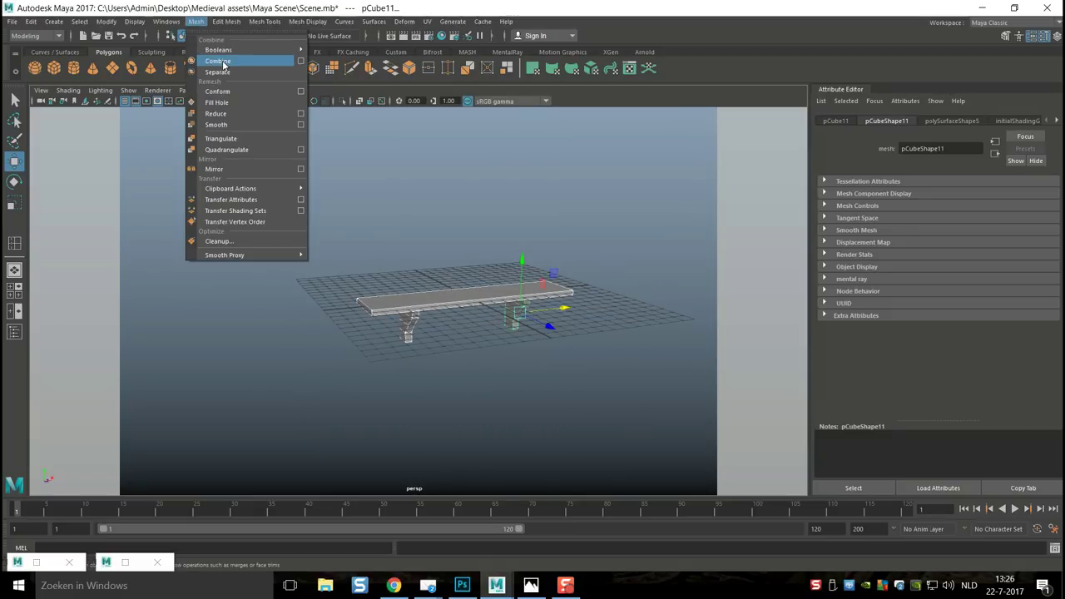
pyautogui.click(218, 61)
pyautogui.click(335, 350)
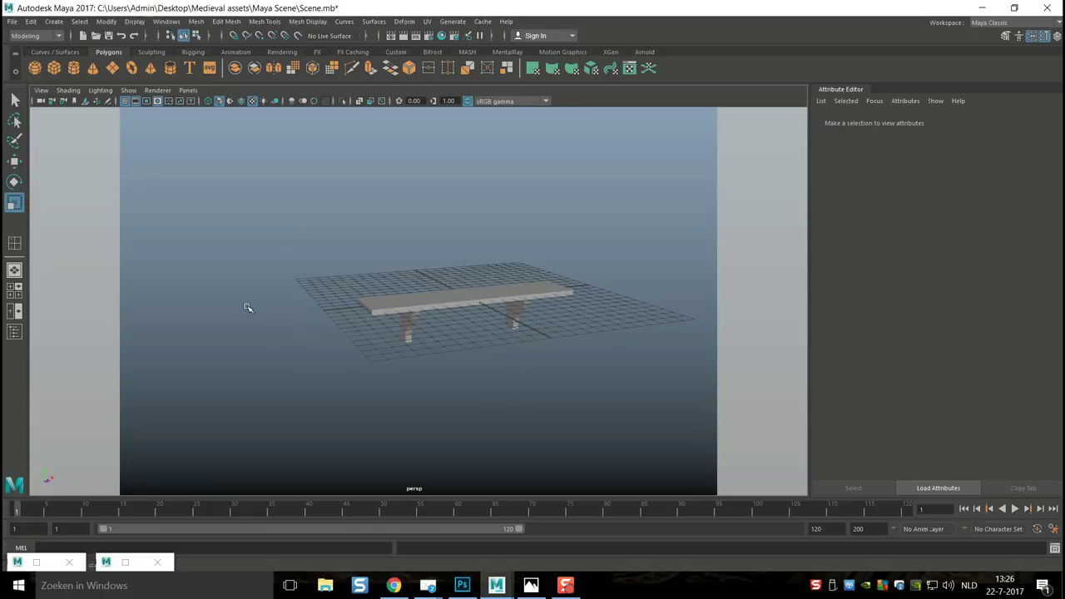
# Step: Create a polygon cylinder and move it along Z to 14.242, clear of the shelf
pyautogui.click(77, 69)
pyautogui.keyDown('alt'); pyautogui.moveTo(244, 210); pyautogui.dragTo(377, 314); pyautogui.keyUp('alt')
pyautogui.press('w')
pyautogui.moveTo(489, 309); pyautogui.dragTo(586, 398)
pyautogui.press('f')
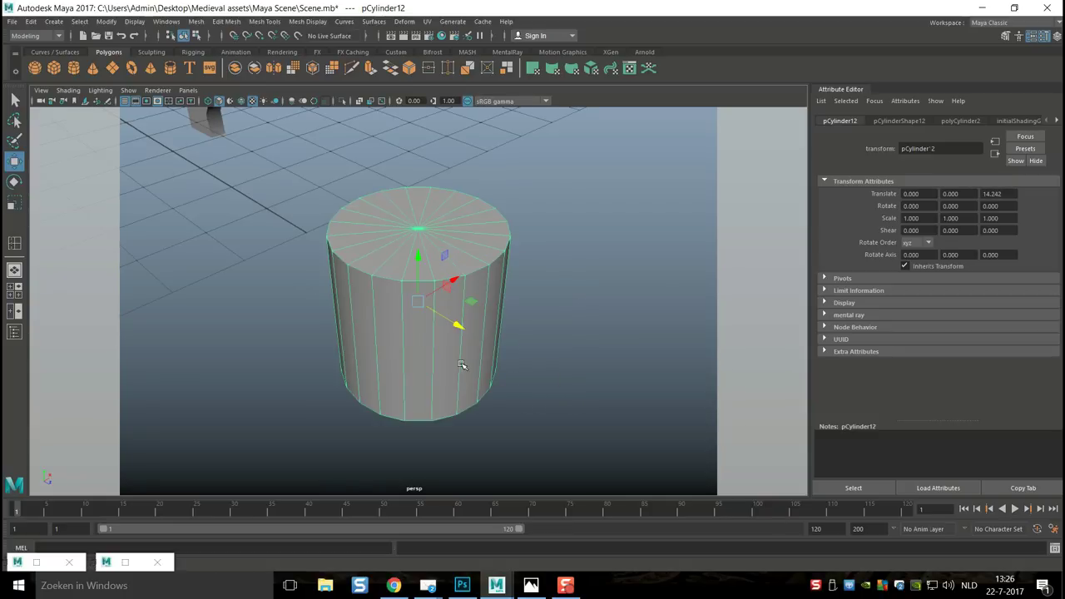
# Step: Set the cylinder's axis subdivisions to 12 and cap subdivisions to 0
pyautogui.click(961, 122)
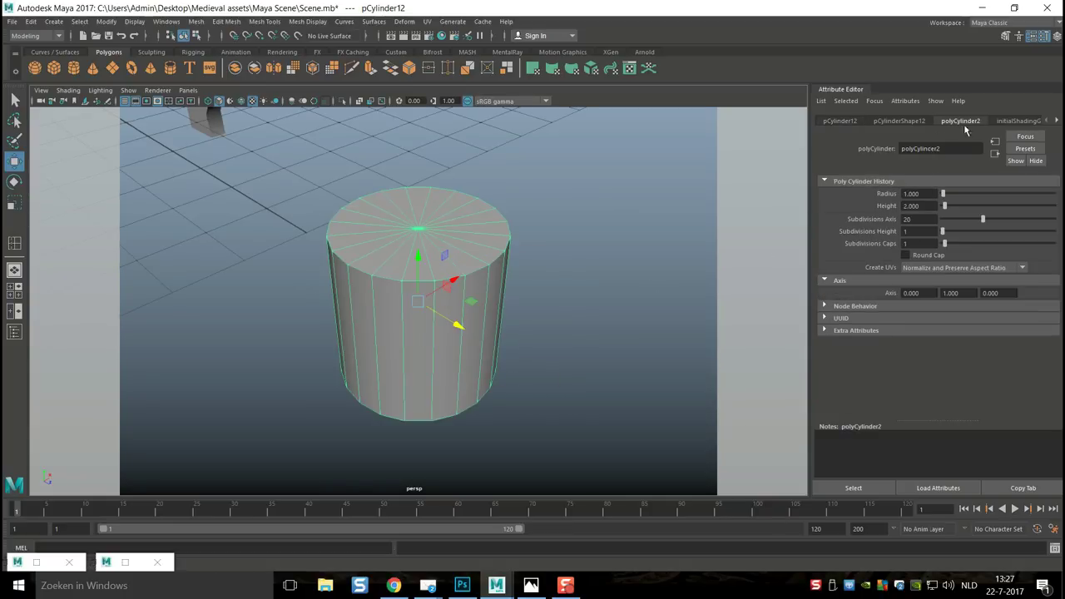
pyautogui.click(913, 218)
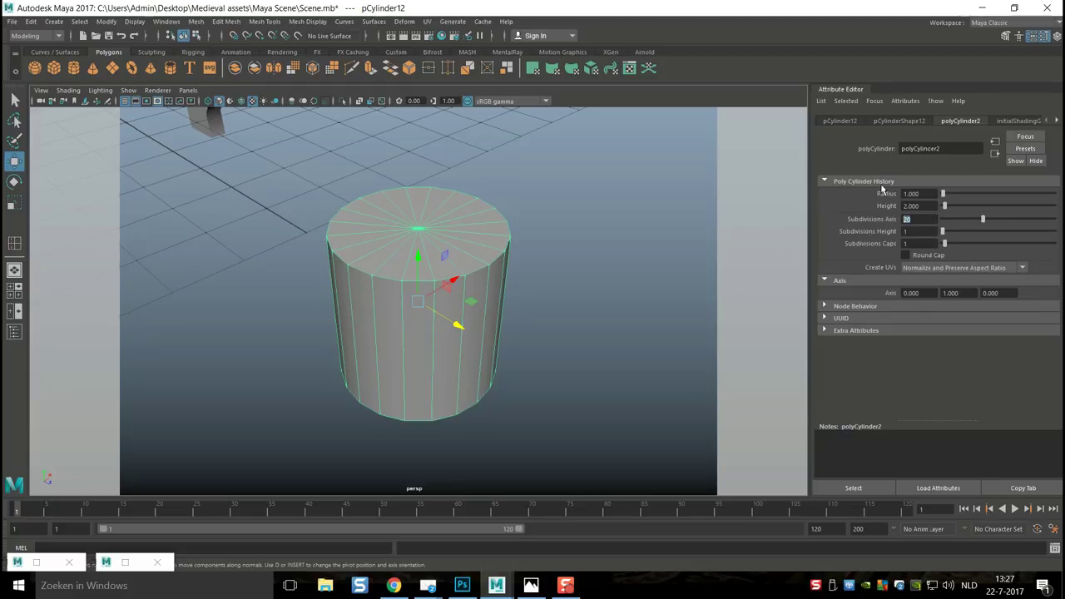
pyautogui.write('12')
pyautogui.press('Return')
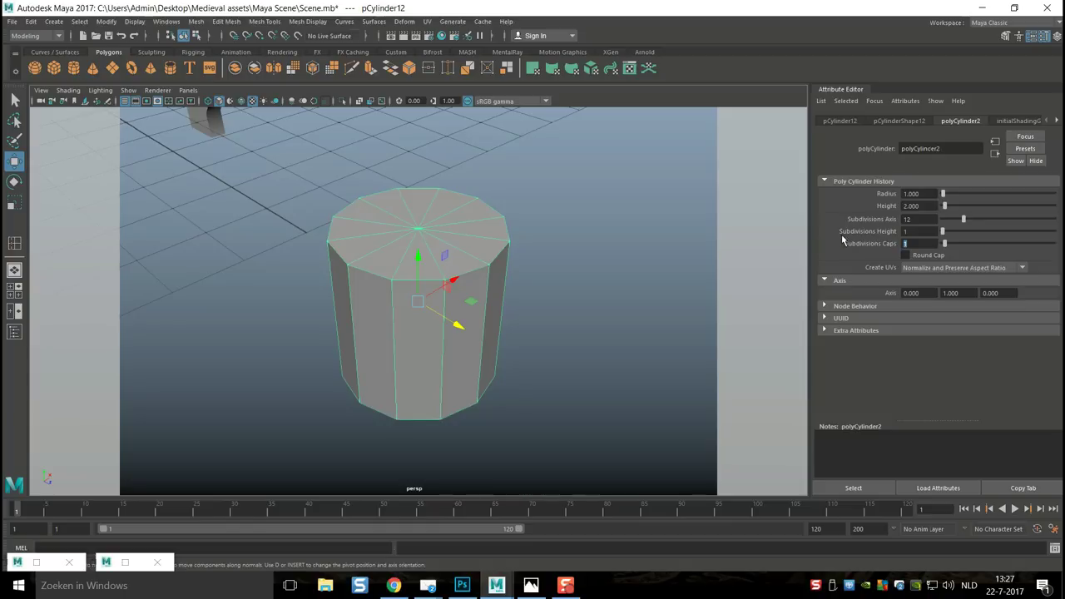
pyautogui.click(598, 230)
# Step: Delete the cylinder's top and bottom cap faces
pyautogui.moveTo(449, 236); pyautogui.dragTo(454, 266, button='right')
pyautogui.click(425, 232)
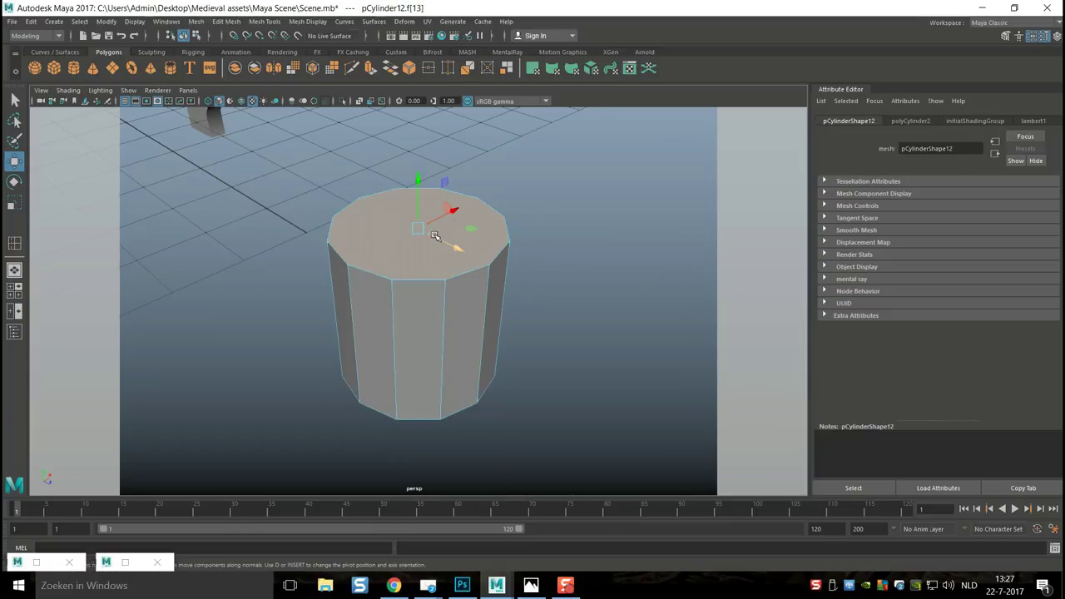
pyautogui.press('Delete')
pyautogui.keyDown('alt'); pyautogui.moveTo(550, 313); pyautogui.dragTo(474, 309); pyautogui.keyUp('alt')
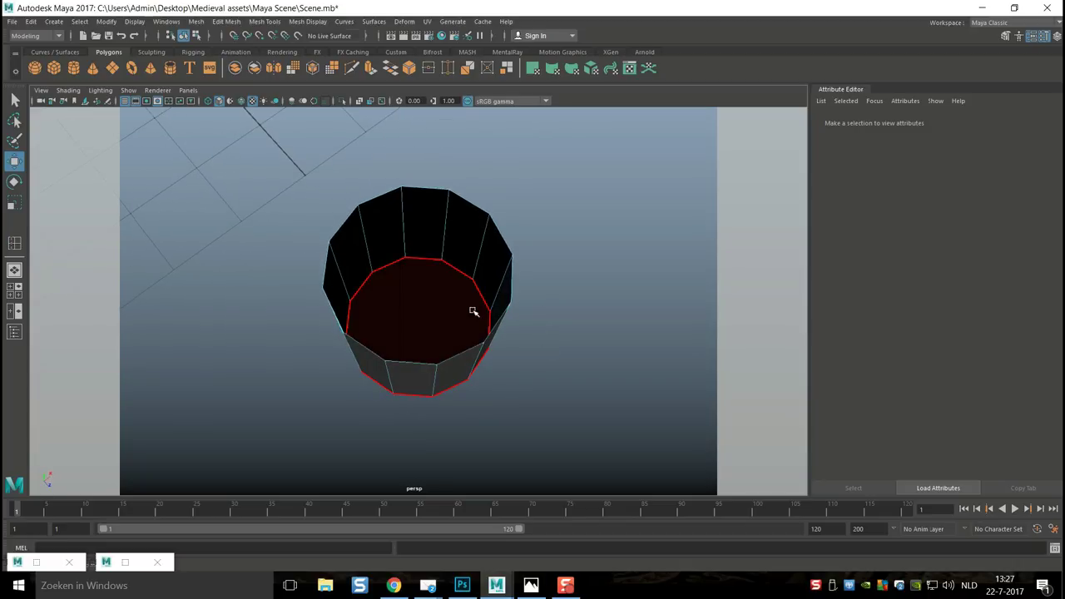
pyautogui.click(468, 305)
pyautogui.press('Delete')
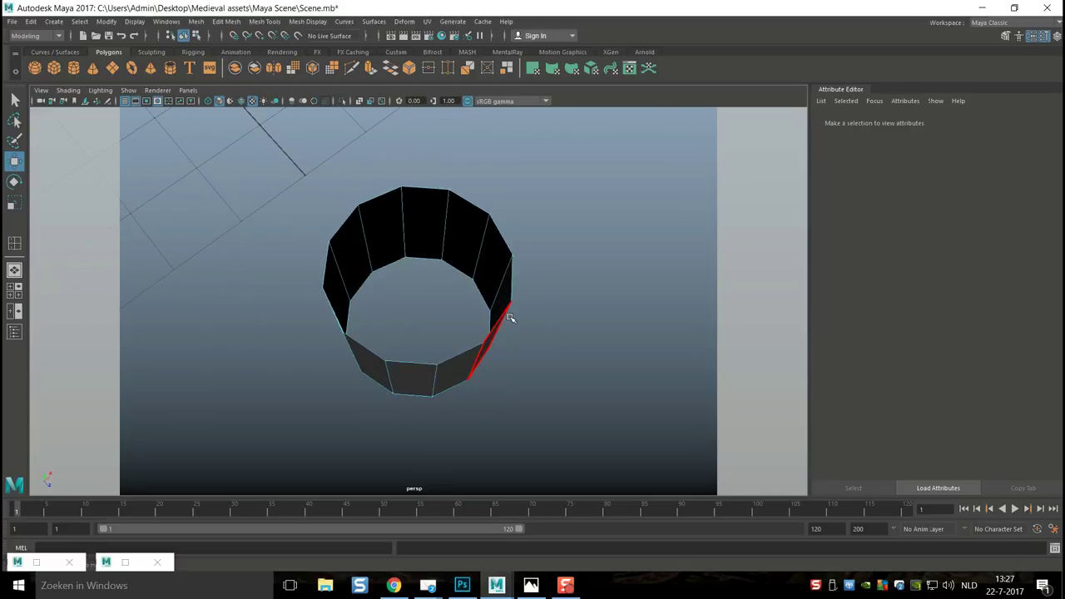
# Step: Delete the cylinder's side faces on the half facing the shelf, leaving a curved book spine
pyautogui.keyDown('alt'); pyautogui.moveTo(540, 238); pyautogui.dragTo(544, 205); pyautogui.keyUp('alt')
pyautogui.moveTo(302, 179); pyautogui.dragTo(392, 398)
pyautogui.press('Delete')
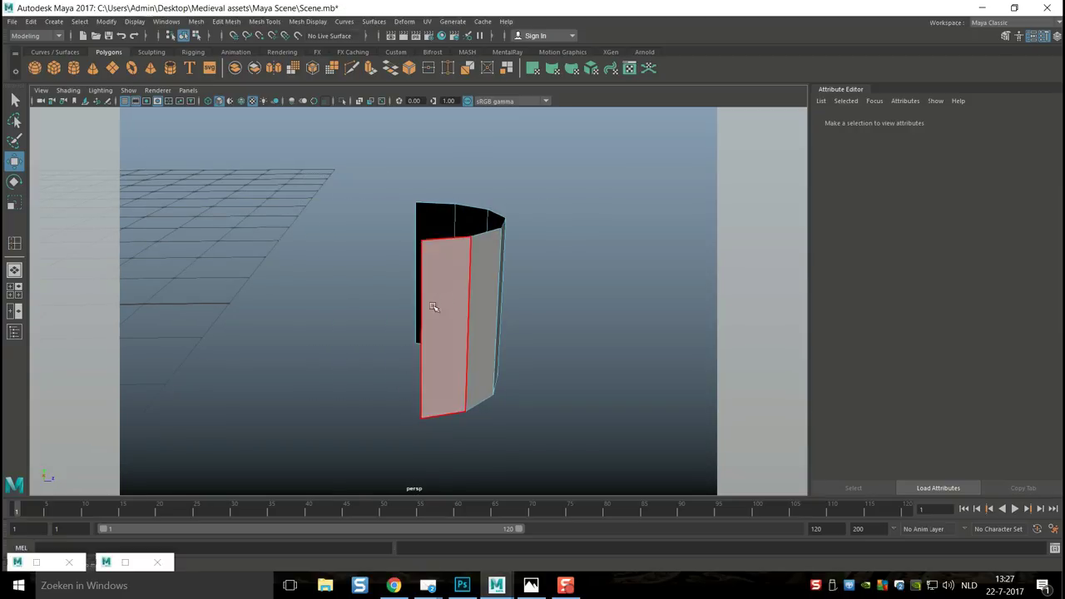
# Step: Extrude the spine's two open vertical edges toward the shelf to form the long flat front and back book covers
pyautogui.moveTo(459, 339)
pyautogui.keyDown('alt'); pyautogui.mouseDown()
pyautogui.moveTo(501, 357)
pyautogui.moveTo(442, 328)
pyautogui.mouseUp(); pyautogui.keyUp('alt')
pyautogui.moveTo(376, 249); pyautogui.dragTo(370, 221, button='right')
pyautogui.click(375, 247)
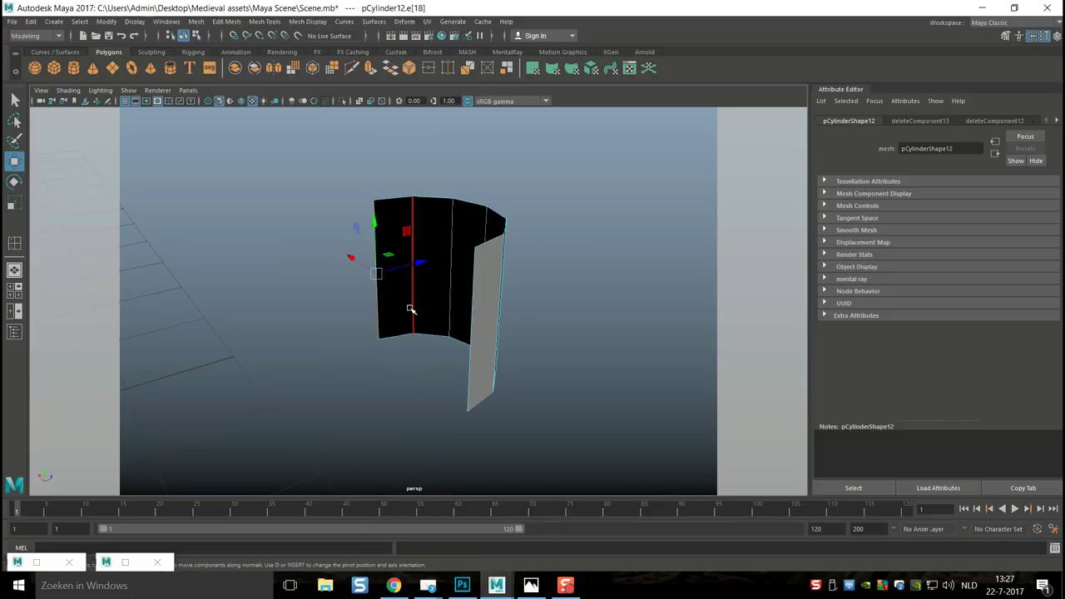
pyautogui.keyDown('shift'); pyautogui.click(470, 385); pyautogui.keyUp('shift')
pyautogui.keyDown('alt'); pyautogui.moveTo(444, 373); pyautogui.dragTo(505, 359); pyautogui.keyUp('alt')
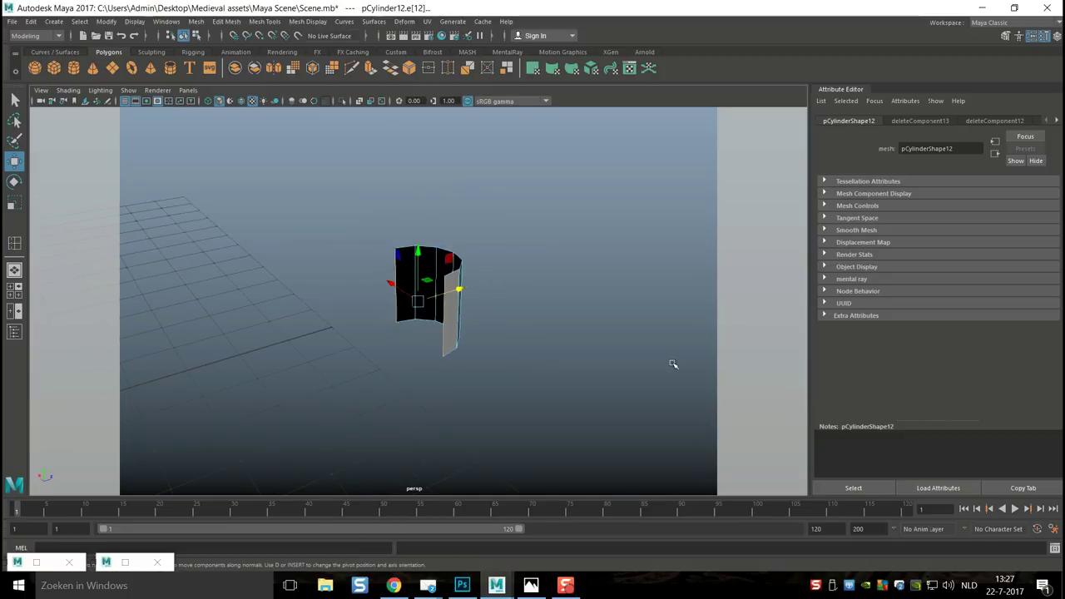
pyautogui.hotkey('ctrl', 'e')
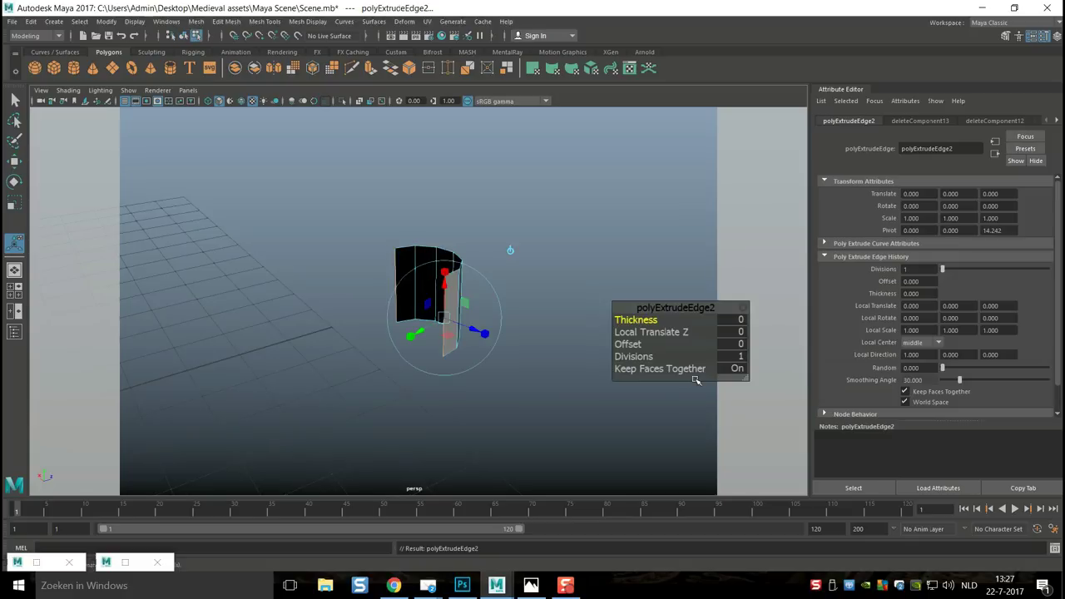
pyautogui.press('w')
pyautogui.moveTo(456, 290); pyautogui.dragTo(283, 372)
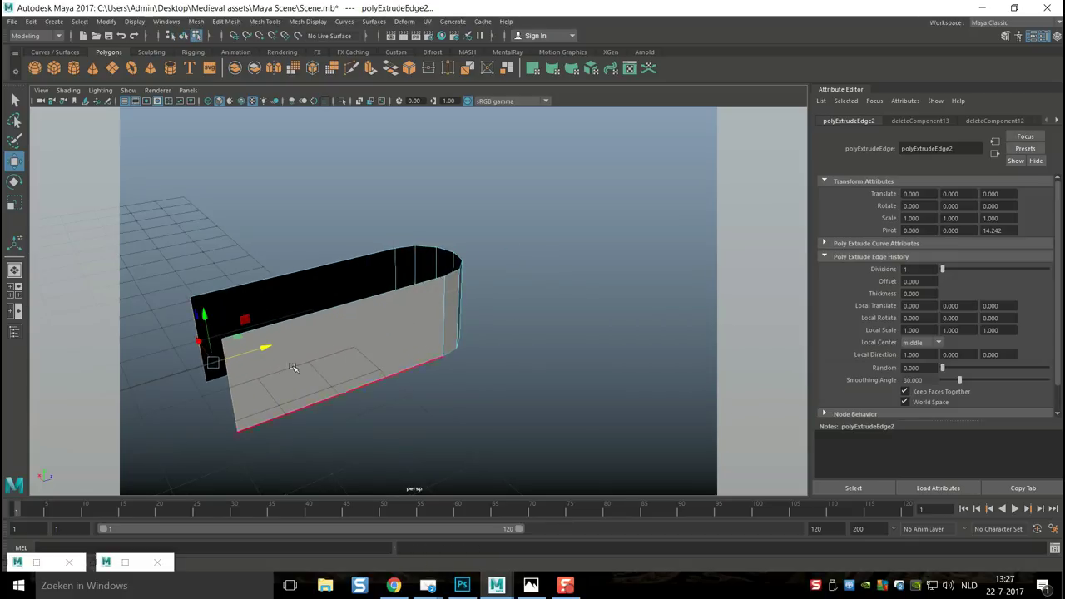
# Step: Return to Object Mode and scale the book shell up vertically
pyautogui.moveTo(410, 319); pyautogui.dragTo(458, 244, button='right')
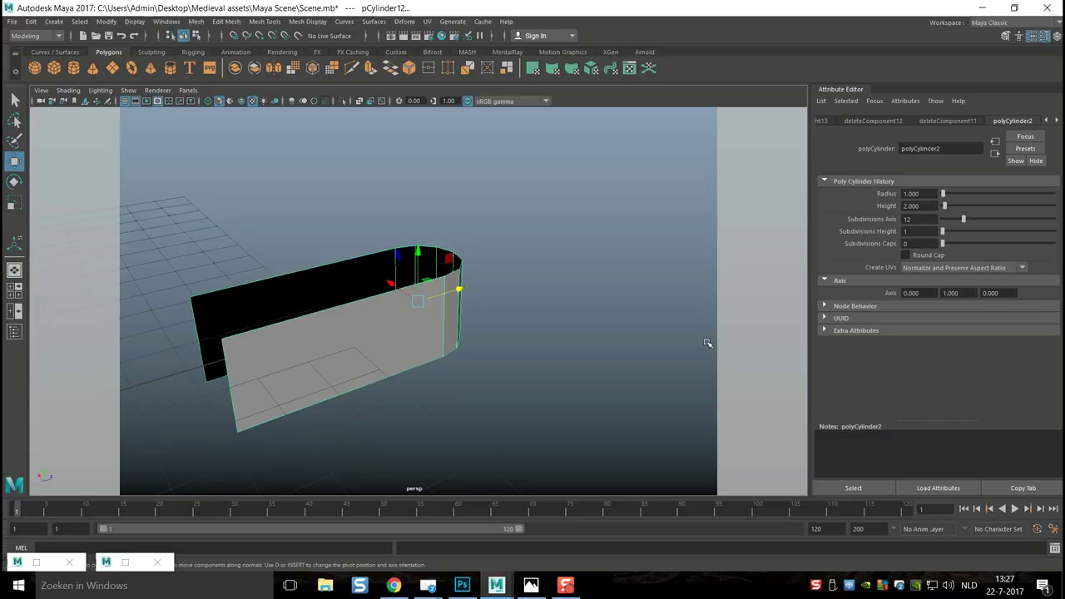
pyautogui.press('r')
pyautogui.moveTo(418, 255); pyautogui.dragTo(452, 429)
pyautogui.scroll(-5, 380, 112)
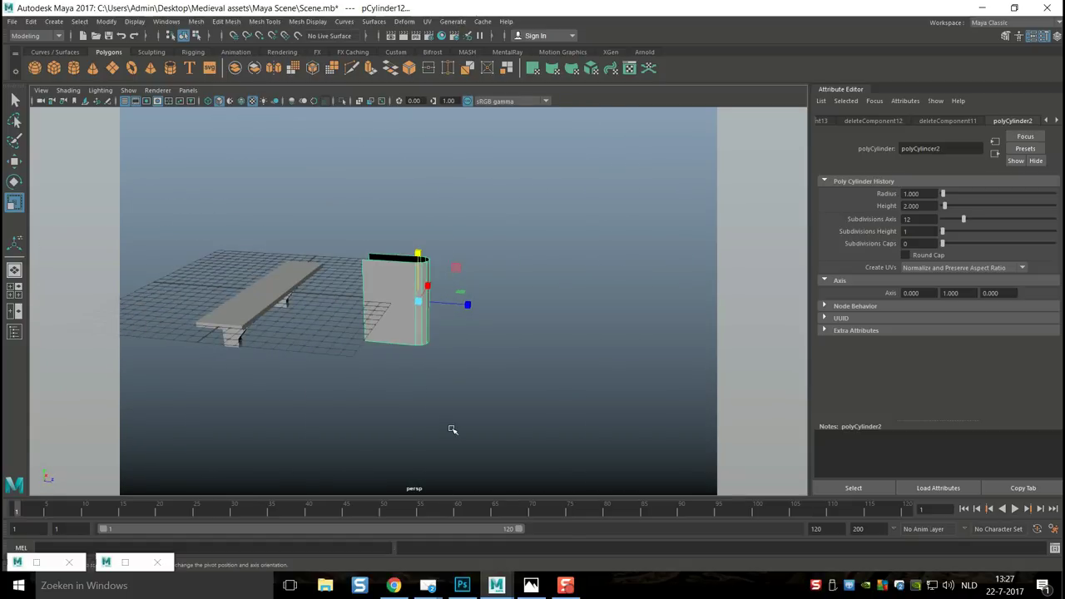
# Step: Move the book shell above the shelf board and scale it down uniformly
pyautogui.press('w')
pyautogui.moveTo(472, 305); pyautogui.dragTo(338, 292)
pyautogui.moveTo(285, 237); pyautogui.dragTo(284, 186)
pyautogui.press('r')
pyautogui.moveTo(283, 243); pyautogui.dragTo(262, 239)
pyautogui.press('e')
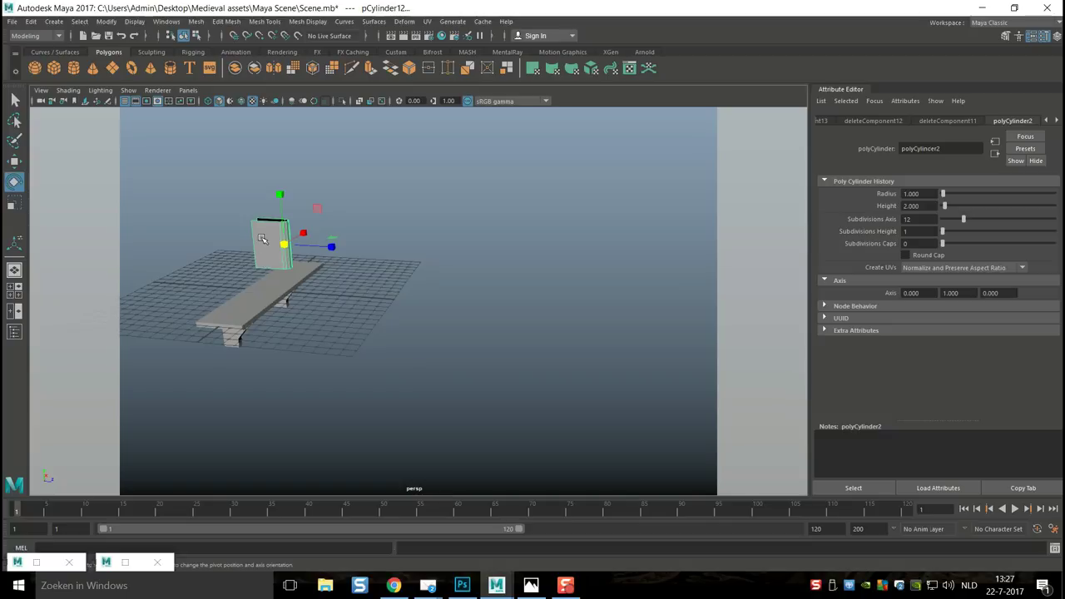
# Step: Lower the book until its bottom rests on the board's top surface, aligning it in the front view
pyautogui.press('w')
pyautogui.moveTo(280, 190); pyautogui.dragTo(282, 218)
pyautogui.press('f')
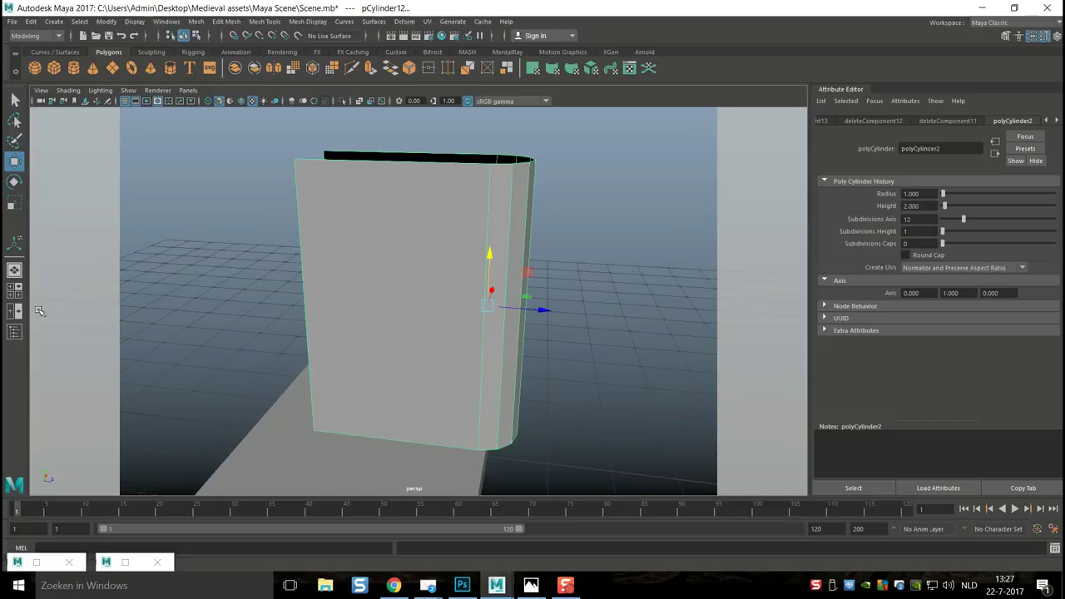
pyautogui.click(14, 291)
pyautogui.press('space')
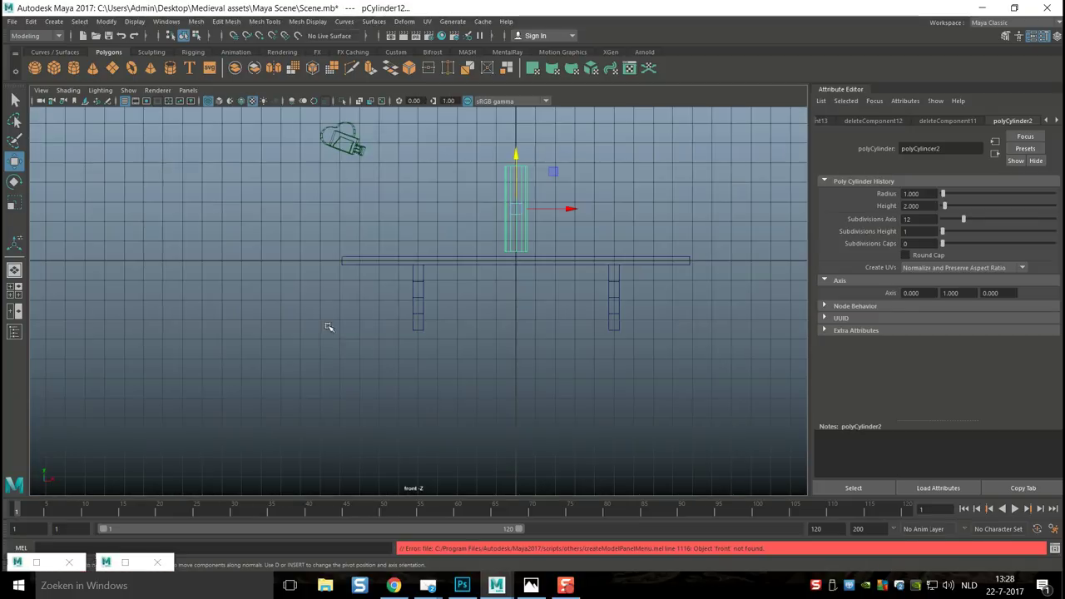
pyautogui.scroll(3, 408, 300)
pyautogui.moveTo(563, 119); pyautogui.dragTo(559, 123)
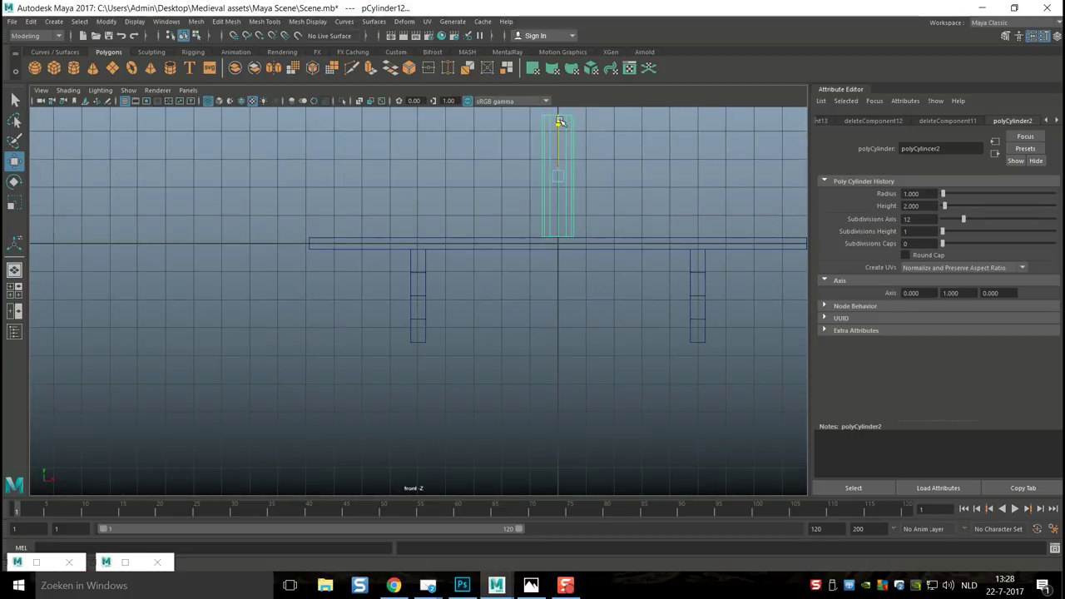
# Step: Move the book along the board to near one end, then return to the perspective view
pyautogui.moveTo(611, 177); pyautogui.dragTo(423, 177)
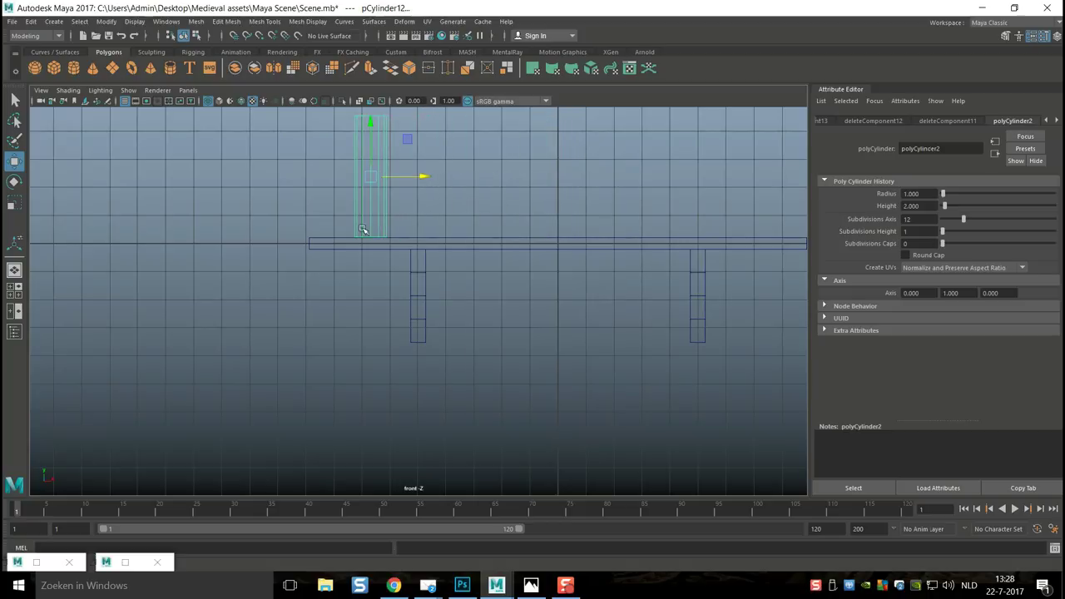
pyautogui.click(14, 290)
pyautogui.press('space')
pyautogui.scroll(-3, 498, 288)
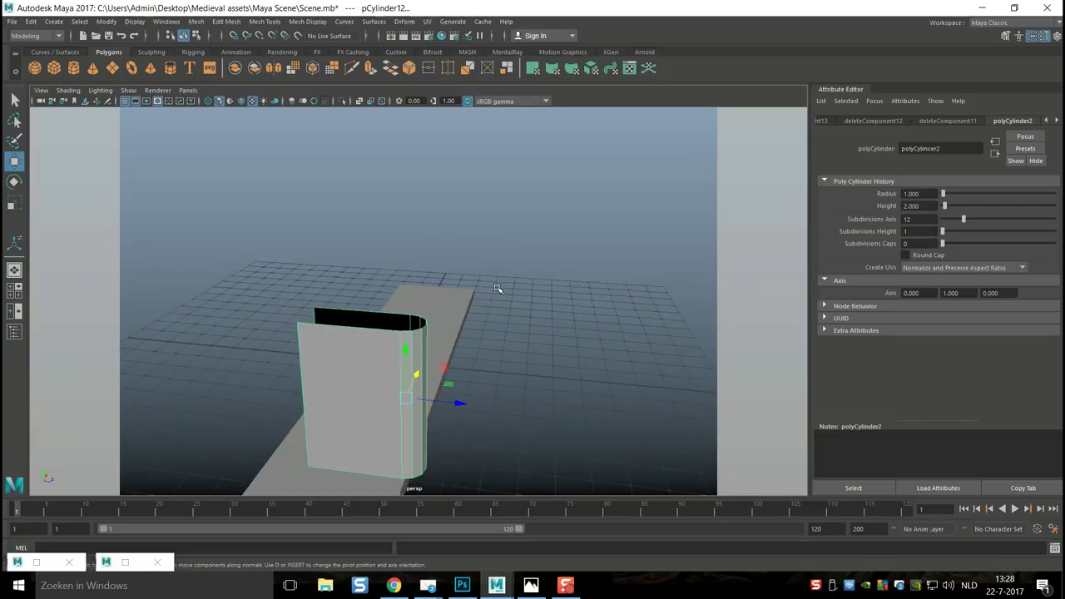
pyautogui.keyDown('alt'); pyautogui.moveTo(477, 336); pyautogui.dragTo(439, 356); pyautogui.keyUp('alt')
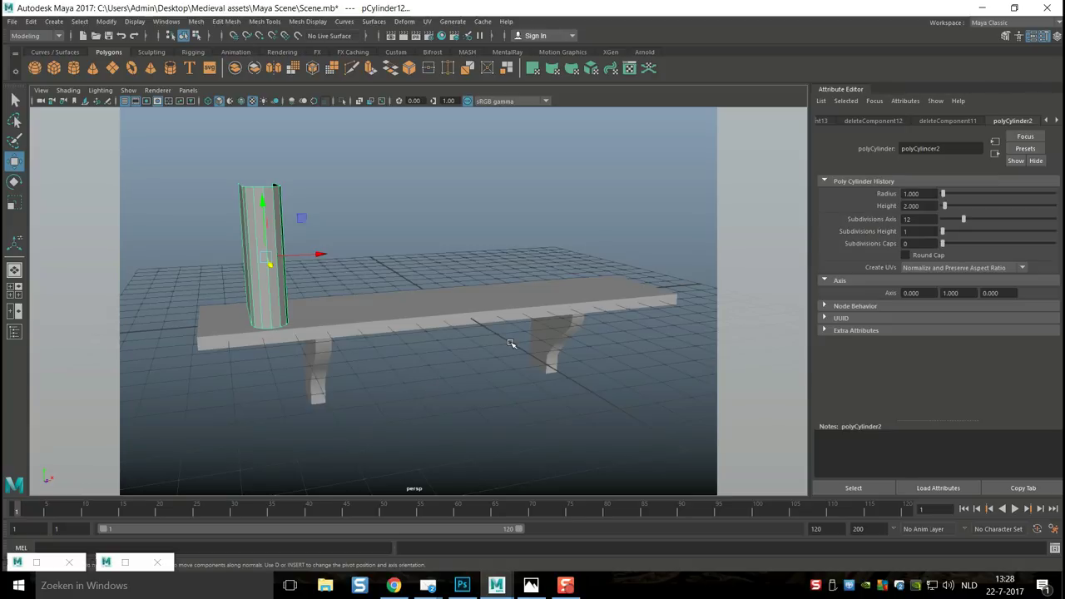
# Step: Duplicate the book, move the copy along the board and reduce the copy's height
pyautogui.hotkey('ctrl', 'd')
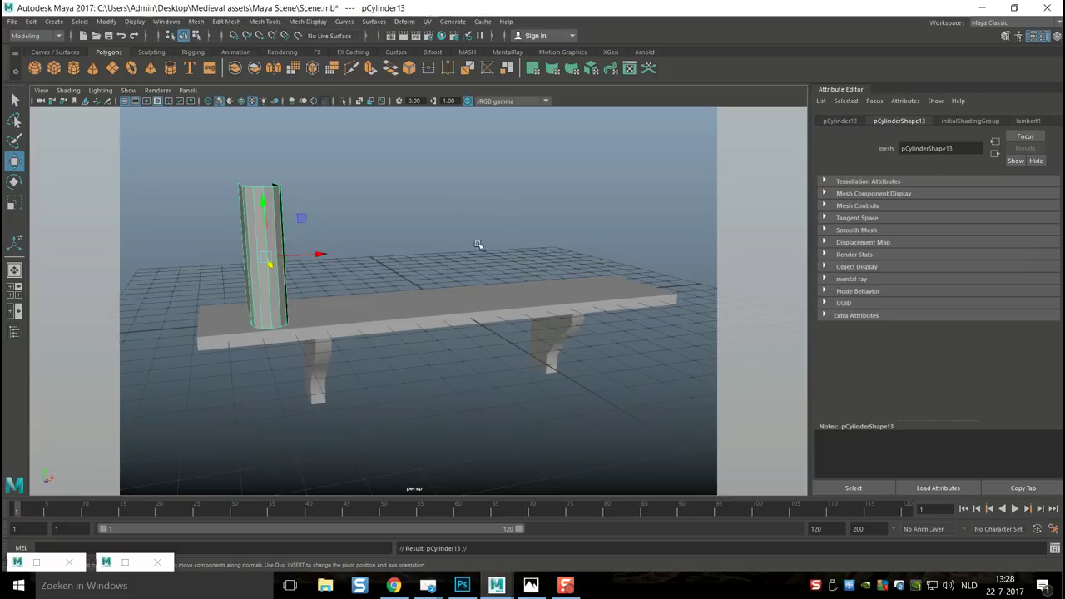
pyautogui.moveTo(317, 254); pyautogui.dragTo(403, 253)
pyautogui.press('r')
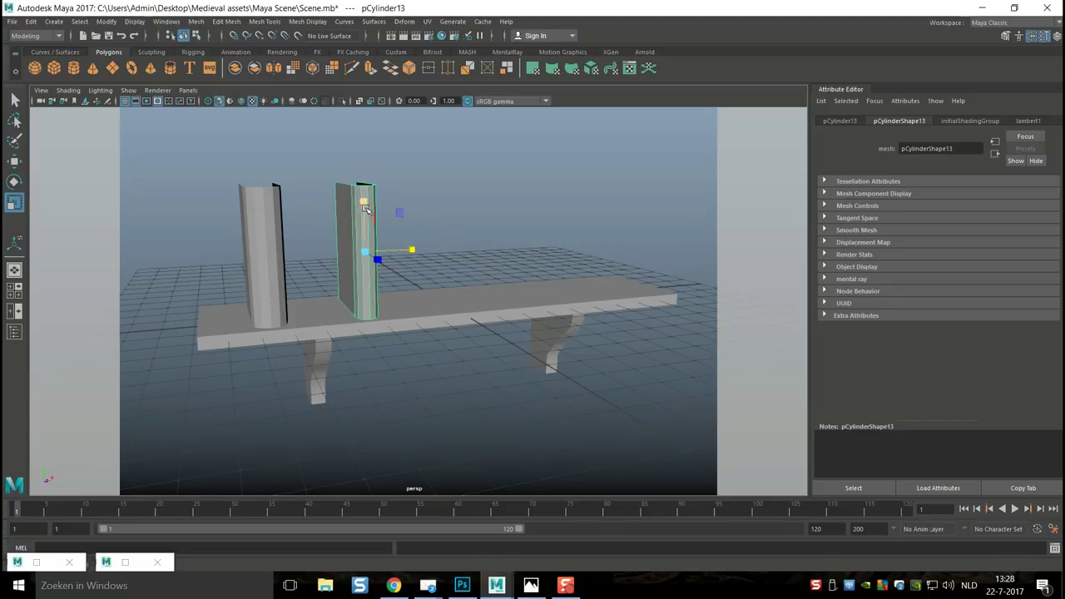
pyautogui.moveTo(364, 206); pyautogui.dragTo(366, 215)
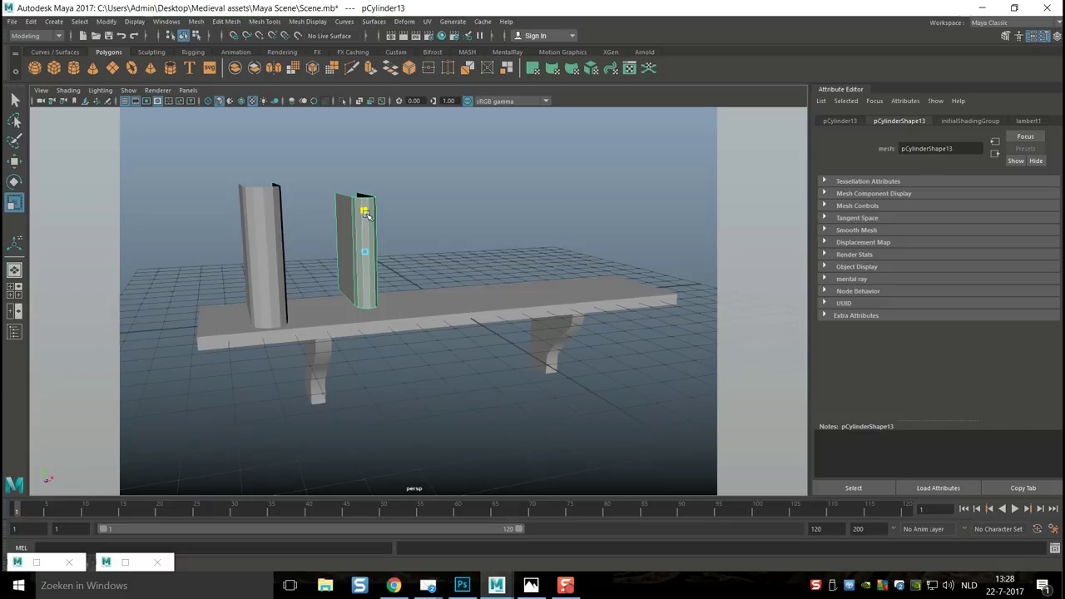
# Step: Lower the shorter book onto the board, push it slightly back and place it beside the first book
pyautogui.press('w')
pyautogui.moveTo(363, 196); pyautogui.dragTo(365, 210)
pyautogui.moveTo(383, 267); pyautogui.dragTo(355, 276)
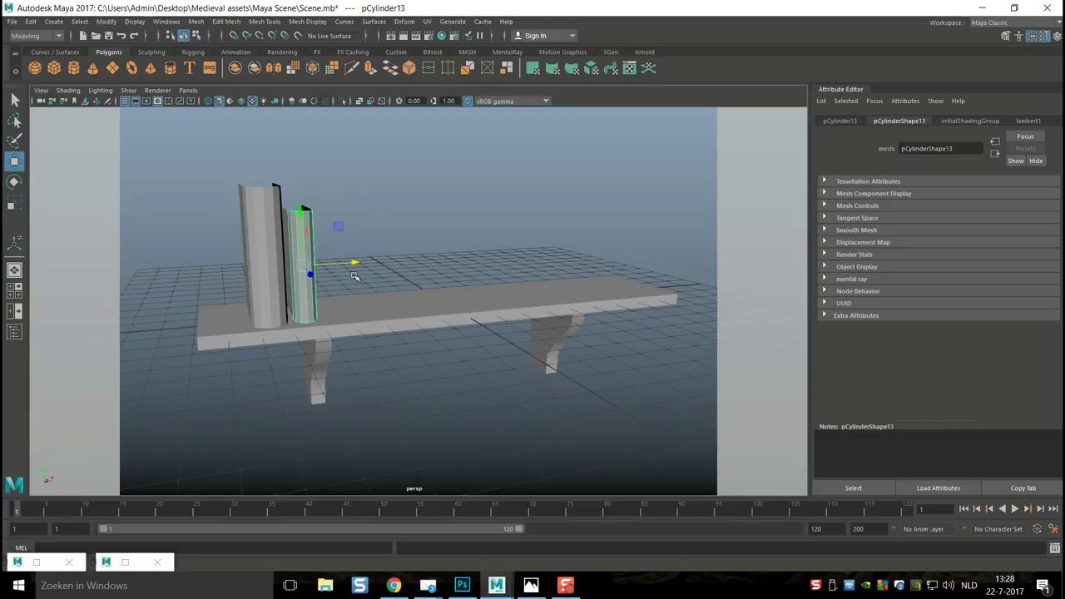
# Step: Check the shorter book's placement in the side view and nudge it along the board in the front view
pyautogui.click(14, 290)
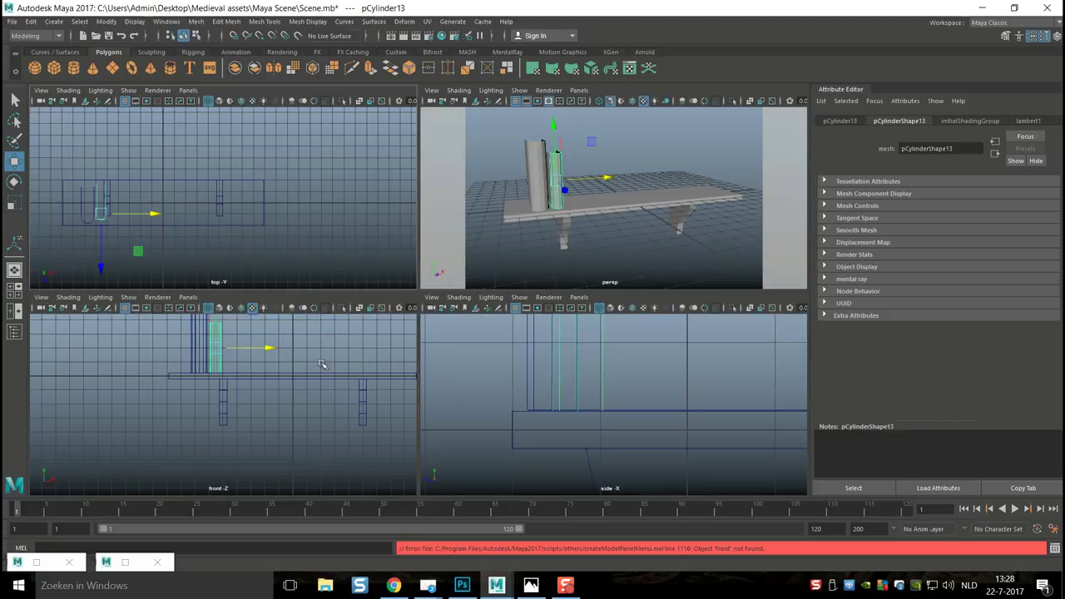
pyautogui.press('space')
pyautogui.scroll(-3, 360, 249)
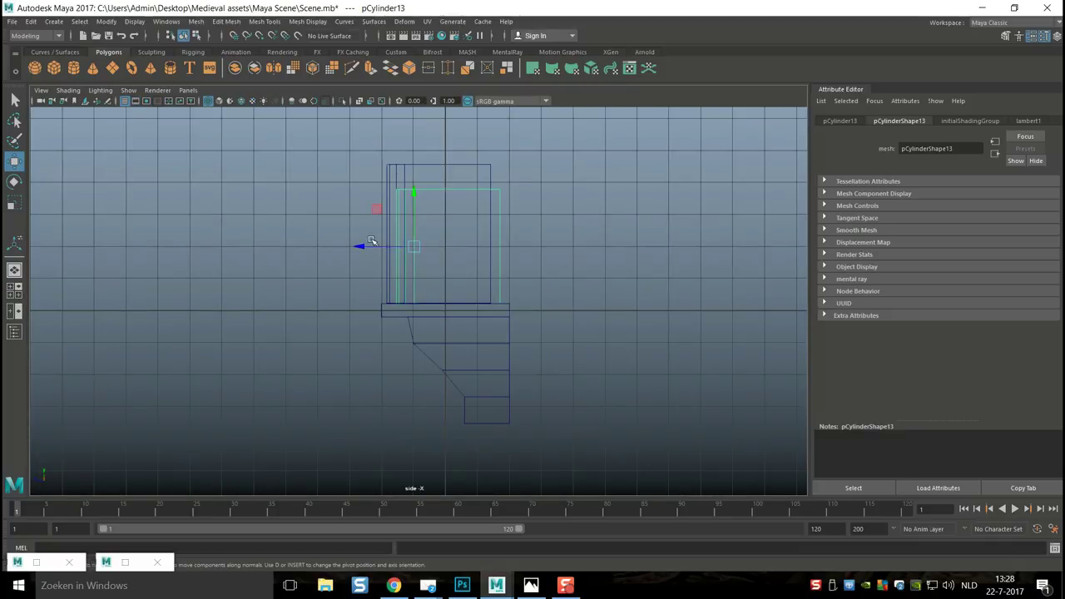
pyautogui.click(15, 290)
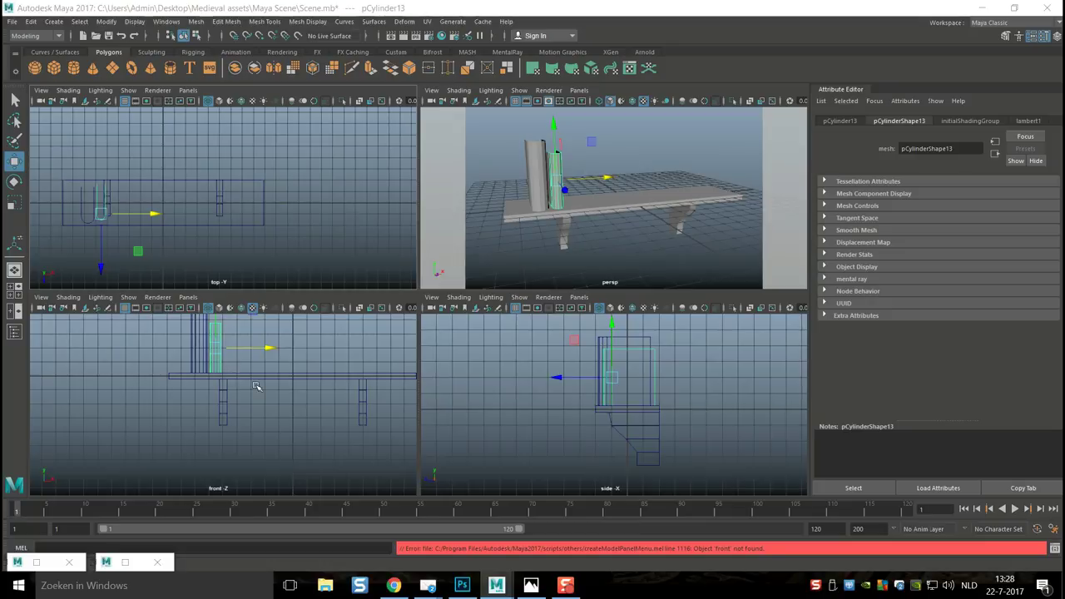
pyautogui.press('space')
pyautogui.moveTo(459, 186); pyautogui.dragTo(457, 186)
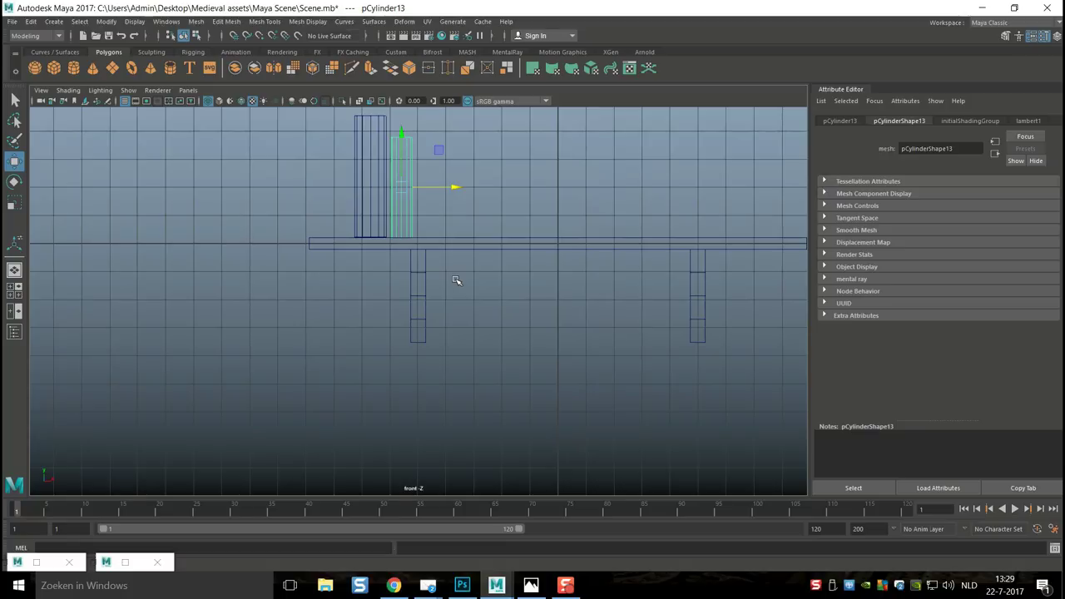
# Step: Duplicate the shorter book, move the copy farther along the board and raise its top vertices to make it taller
pyautogui.hotkey('ctrl', 'd')
pyautogui.moveTo(459, 187); pyautogui.dragTo(512, 188)
pyautogui.moveTo(465, 151); pyautogui.dragTo(416, 153, button='right')
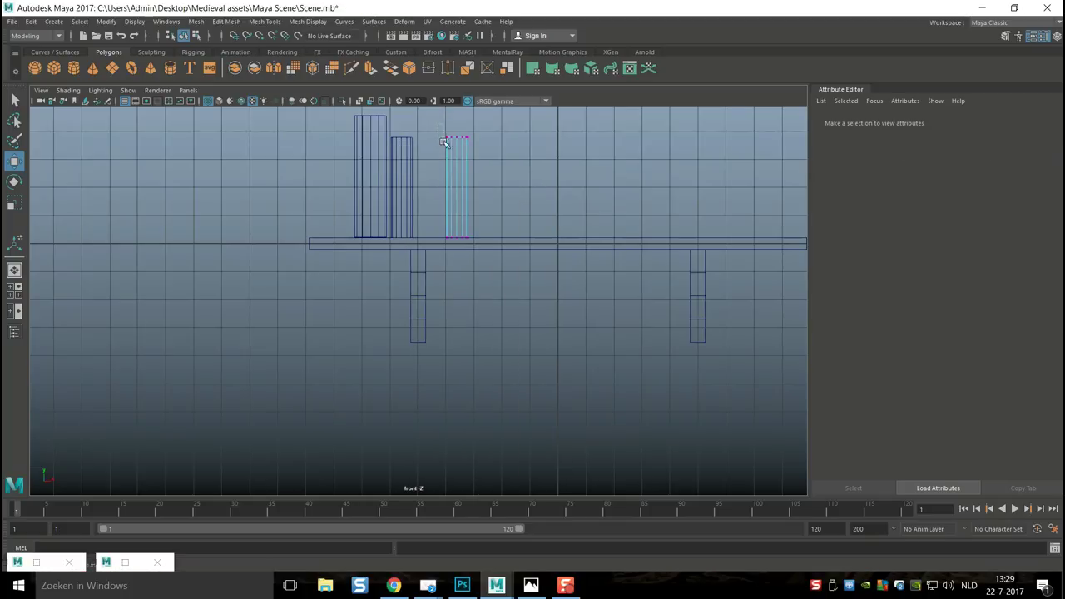
pyautogui.moveTo(491, 162); pyautogui.dragTo(492, 162)
pyautogui.moveTo(456, 118); pyautogui.dragTo(457, 99)
# Step: Return the third book to object mode and scale it thinner across its width
pyautogui.rightClick(455, 164)
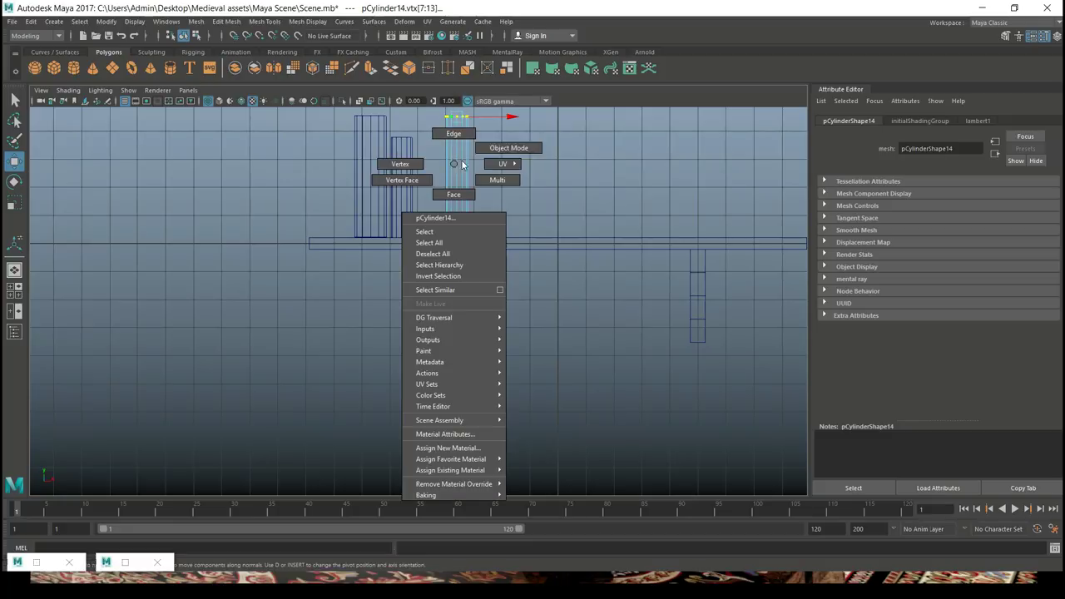
pyautogui.click(491, 148)
pyautogui.press('r')
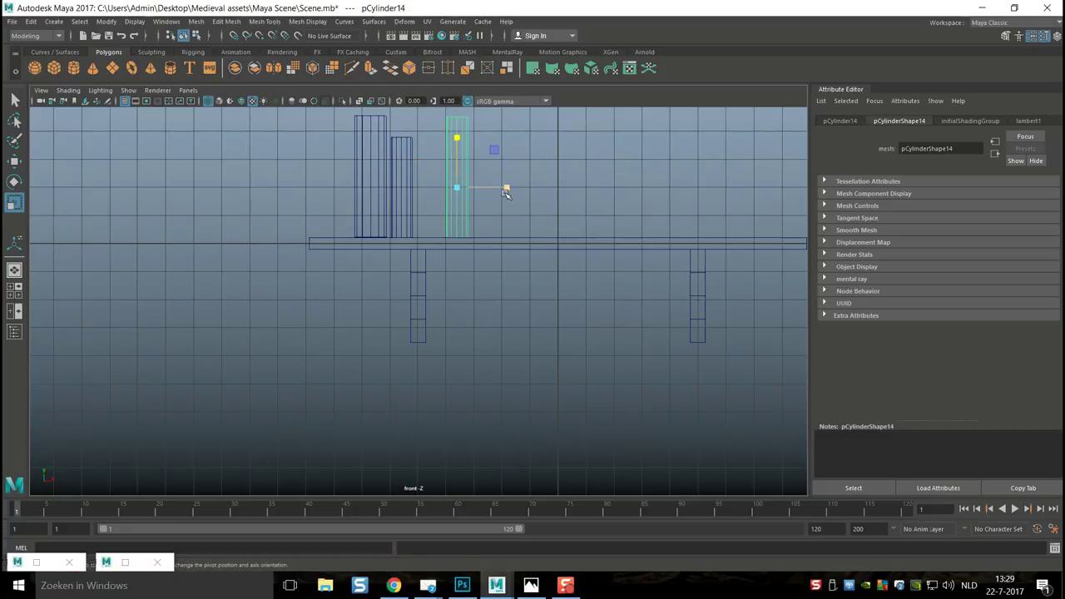
pyautogui.moveTo(507, 191); pyautogui.dragTo(489, 188)
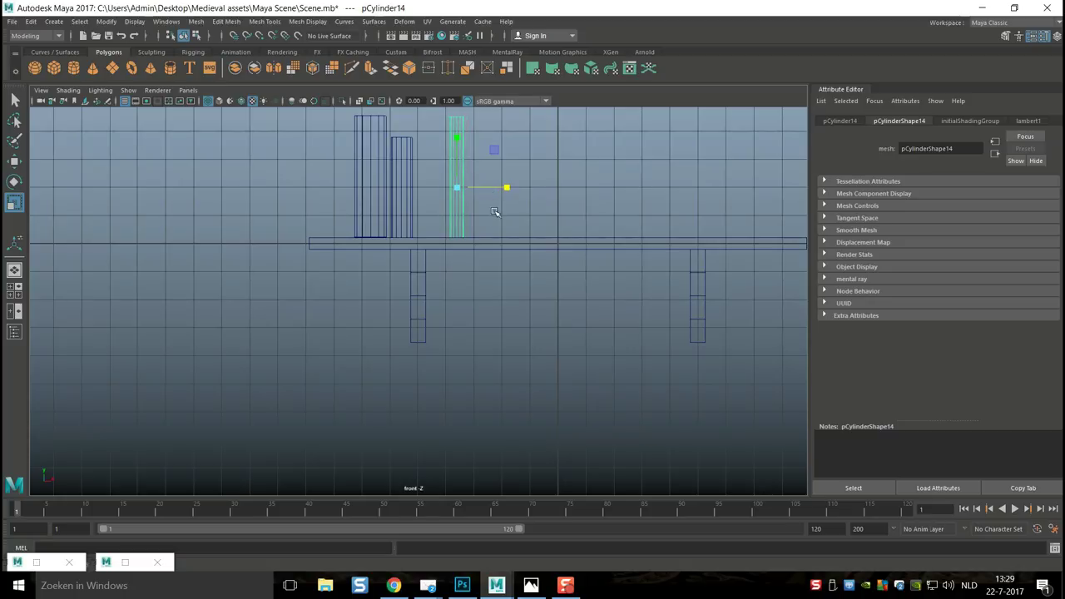
# Step: Tilt the thin book so it leans against the second book and lower it onto the board
pyautogui.press('e')
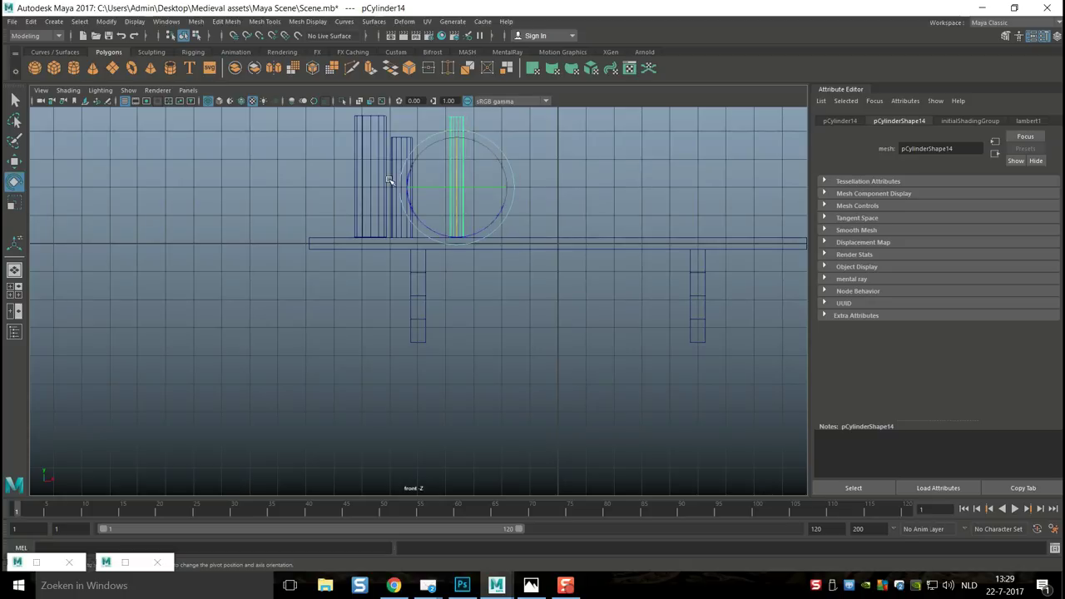
pyautogui.moveTo(414, 172); pyautogui.dragTo(415, 197)
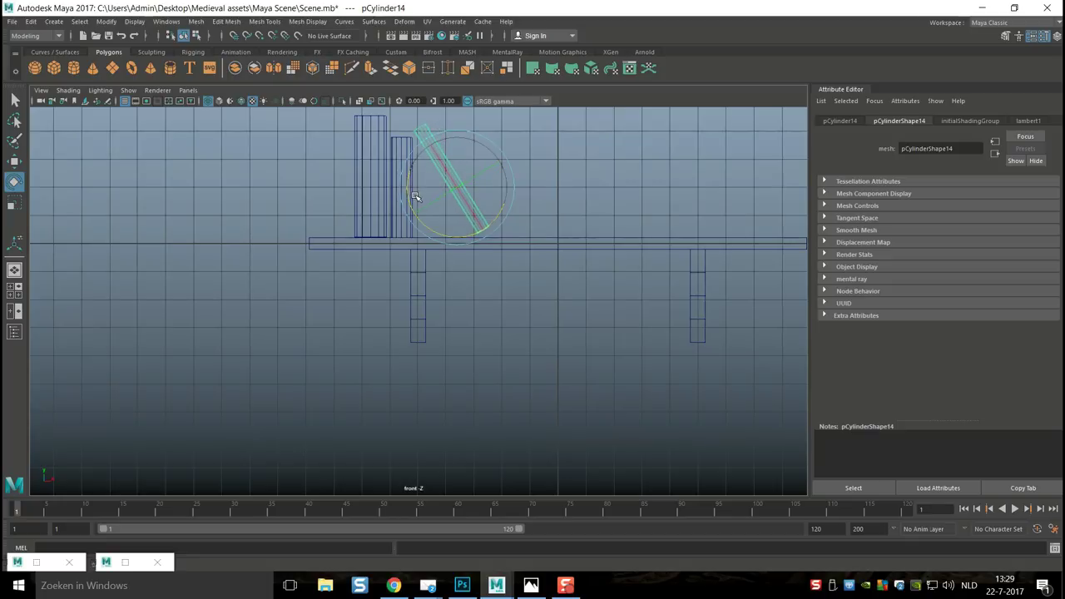
pyautogui.press('w')
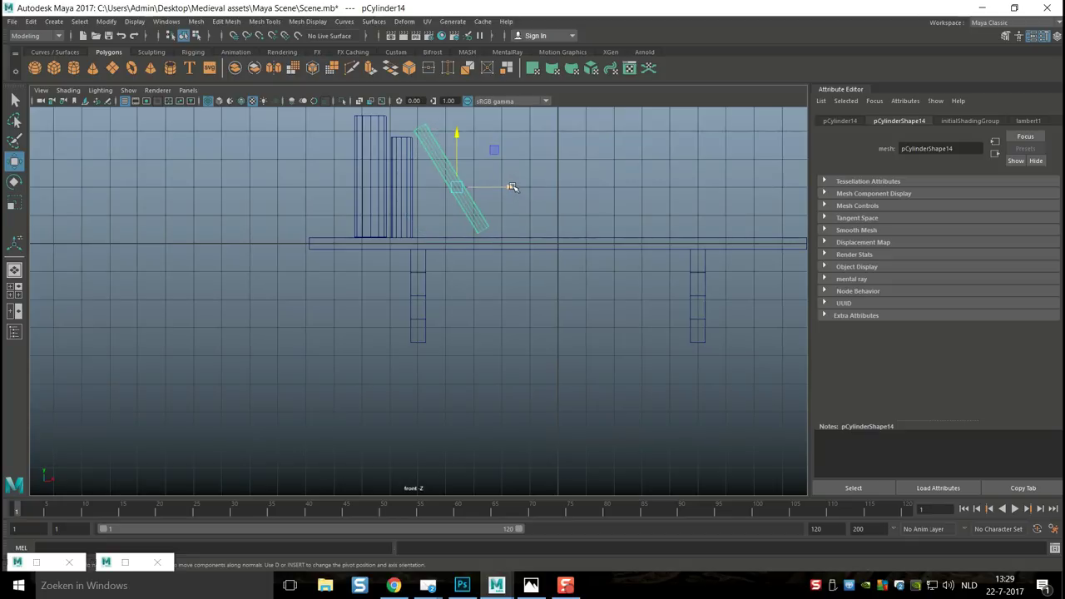
pyautogui.moveTo(459, 133); pyautogui.dragTo(461, 137)
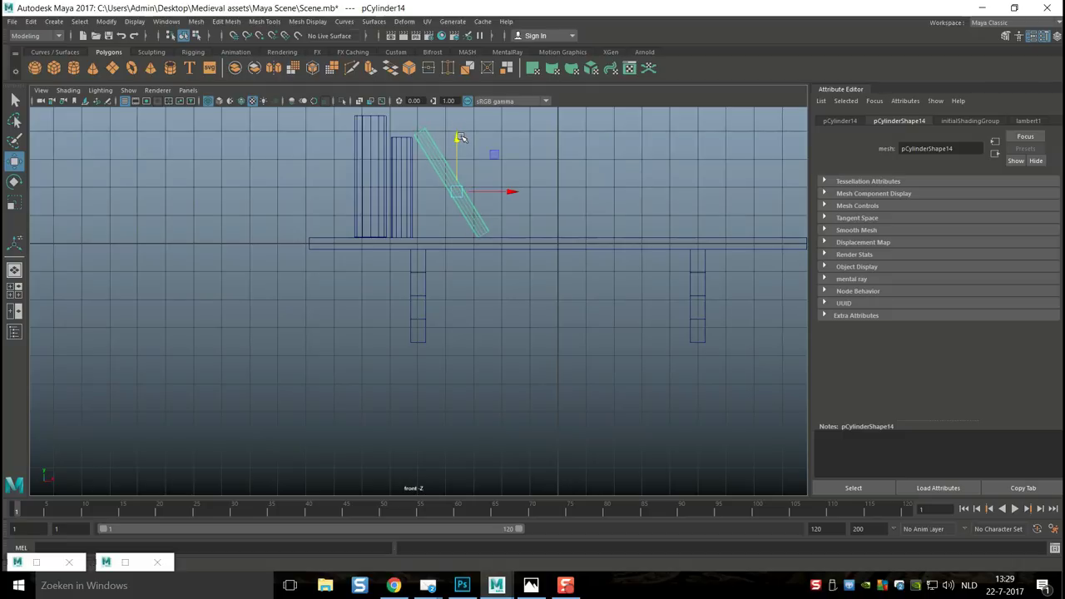
# Step: Combine the two upright books into one mesh in the perspective view
pyautogui.click(14, 289)
pyautogui.press('space')
pyautogui.keyDown('alt'); pyautogui.moveTo(420, 224); pyautogui.dragTo(370, 235); pyautogui.keyUp('alt')
pyautogui.click(256, 252)
pyautogui.keyDown('shift'); pyautogui.click(293, 275); pyautogui.keyUp('shift')
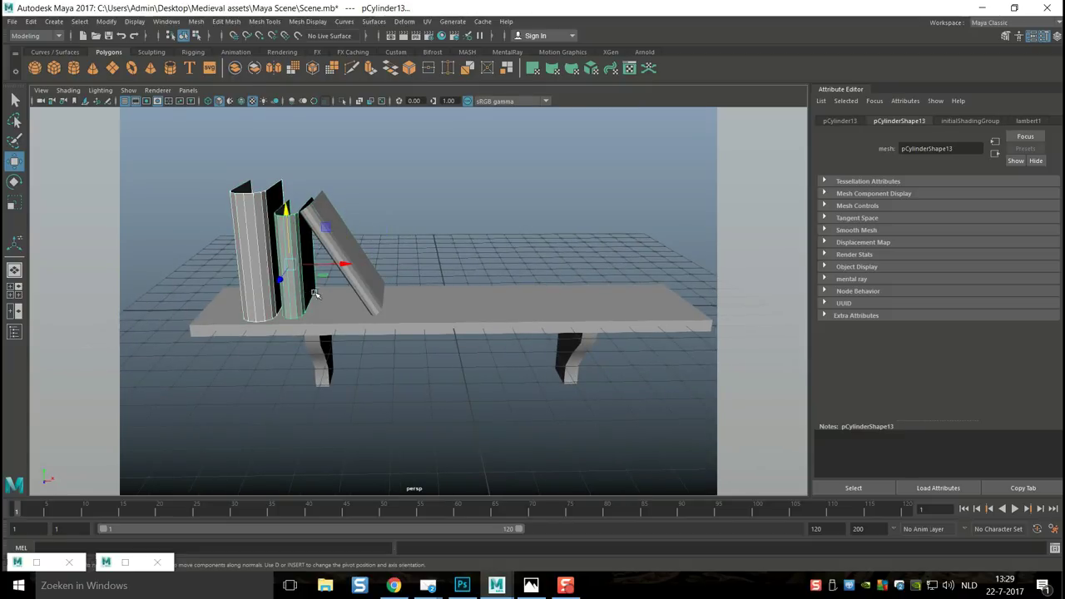
pyautogui.click(196, 21)
pyautogui.click(239, 69)
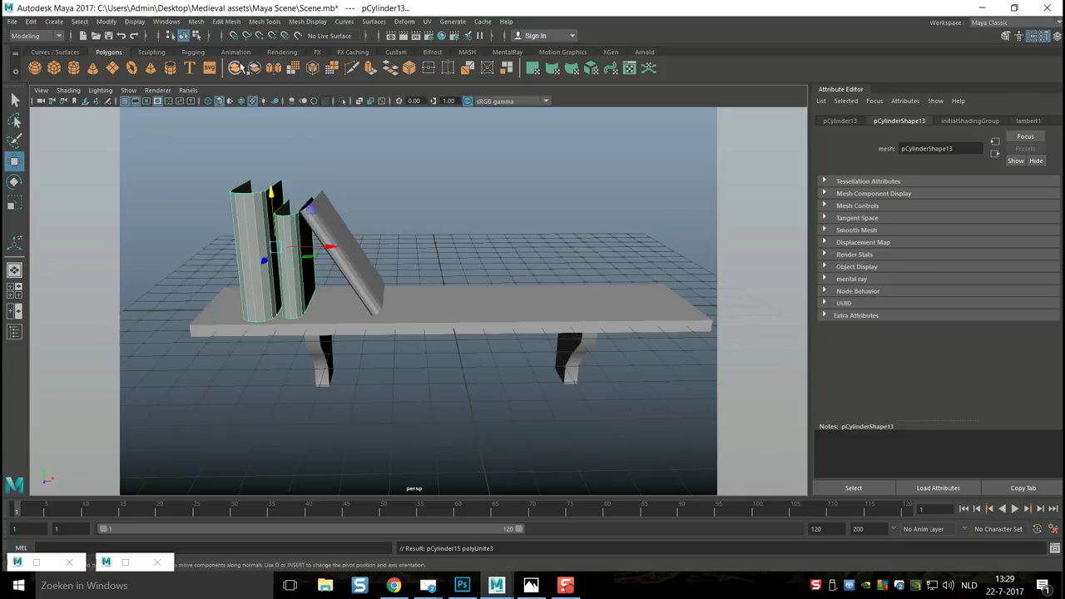
# Step: Duplicate the combined books, move the copy along the board to X 7.107 and rotate it 90 degrees about Z
pyautogui.hotkey('ctrl', 'd')
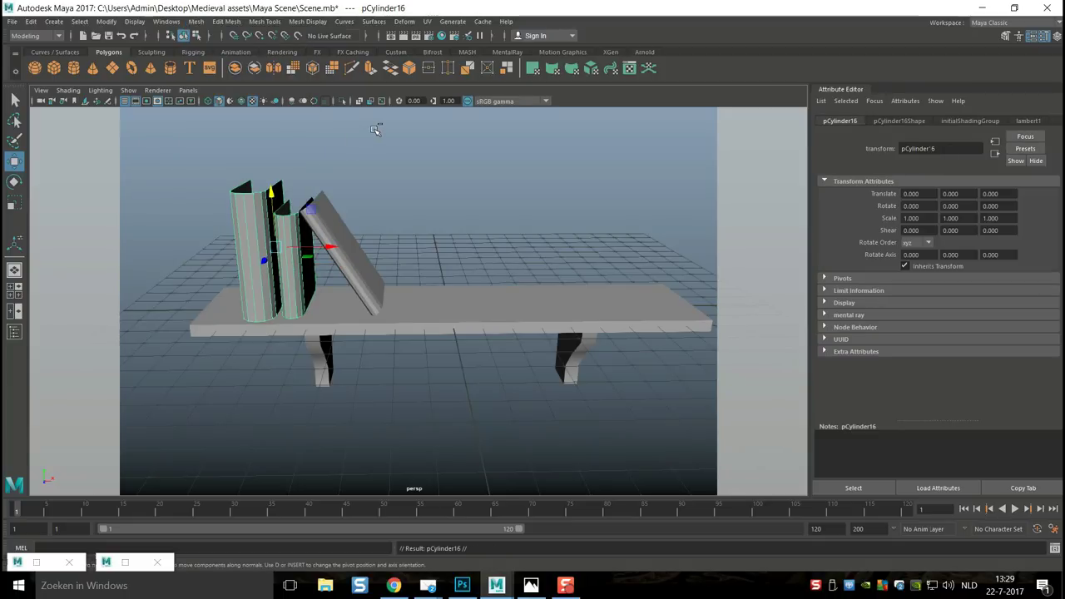
pyautogui.moveTo(330, 245); pyautogui.dragTo(528, 241)
pyautogui.press('e')
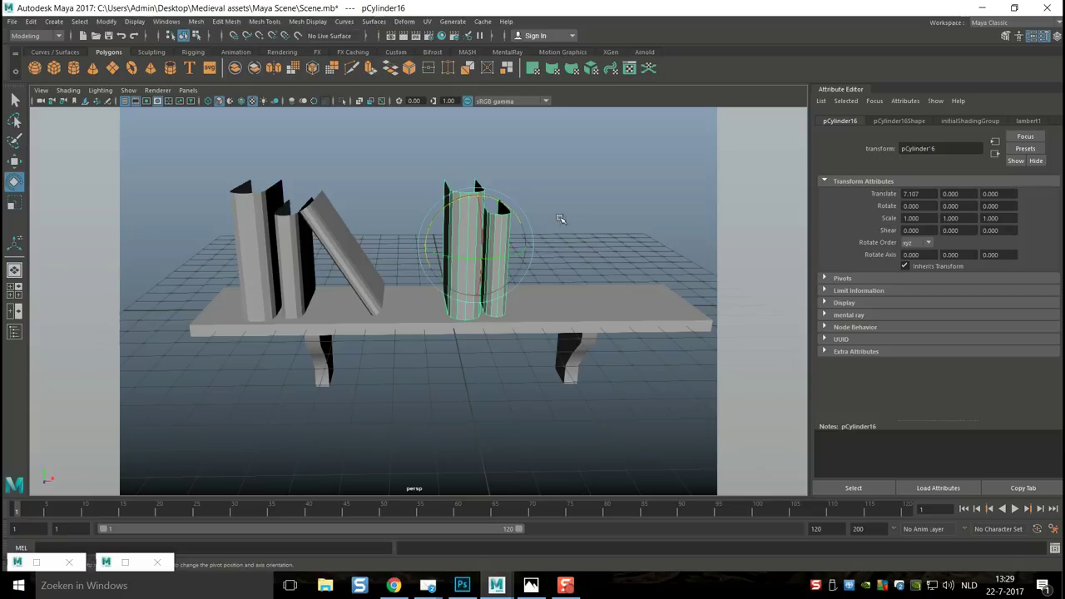
pyautogui.moveTo(438, 222); pyautogui.dragTo(431, 302)
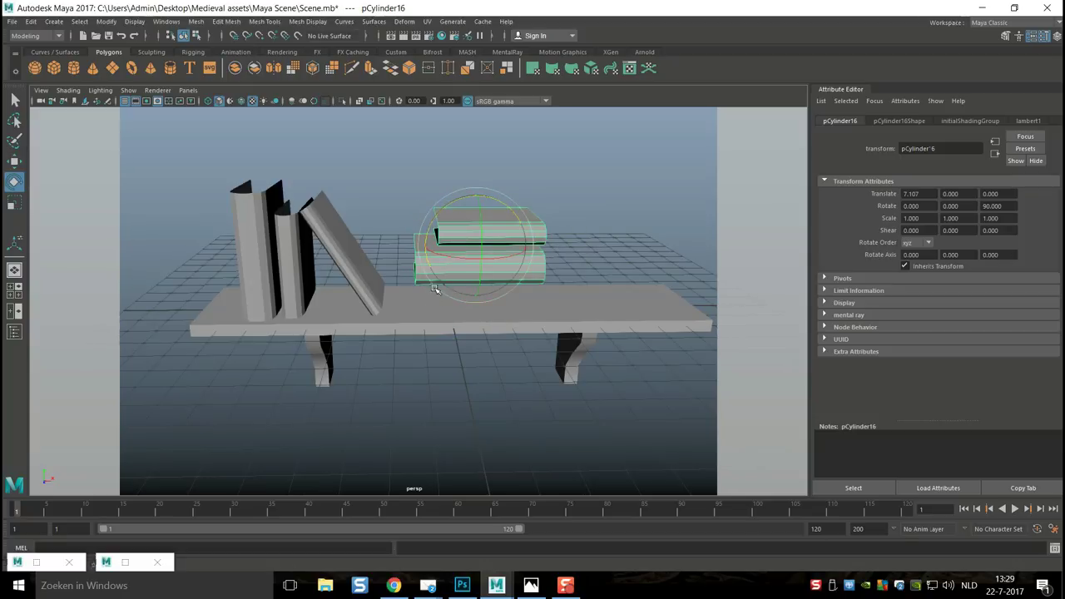
# Step: Move the lying book stack to X 9.579, lower it to Y -1.109 and check its contact with the board in the front view
pyautogui.press('w')
pyautogui.moveTo(526, 248); pyautogui.dragTo(576, 241)
pyautogui.moveTo(549, 195); pyautogui.dragTo(546, 225)
pyautogui.click(10, 291)
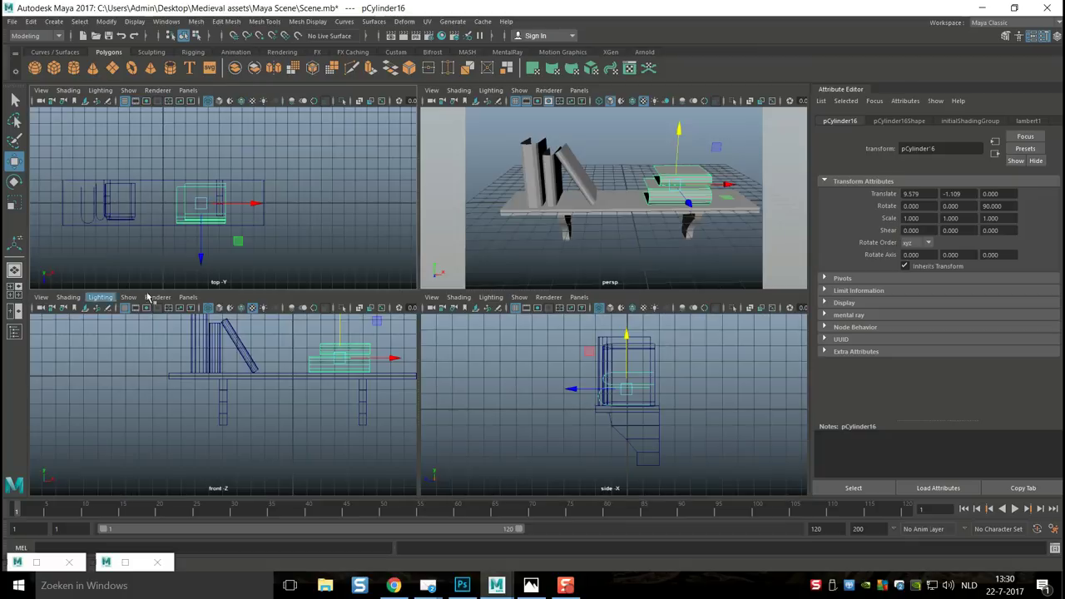
pyautogui.press('space')
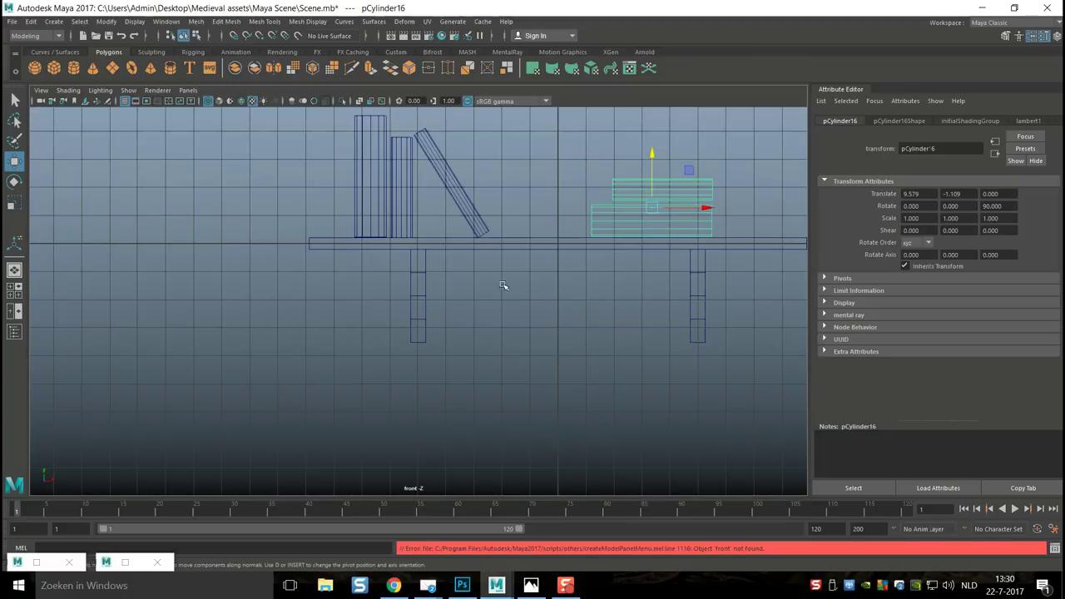
pyautogui.click(652, 159)
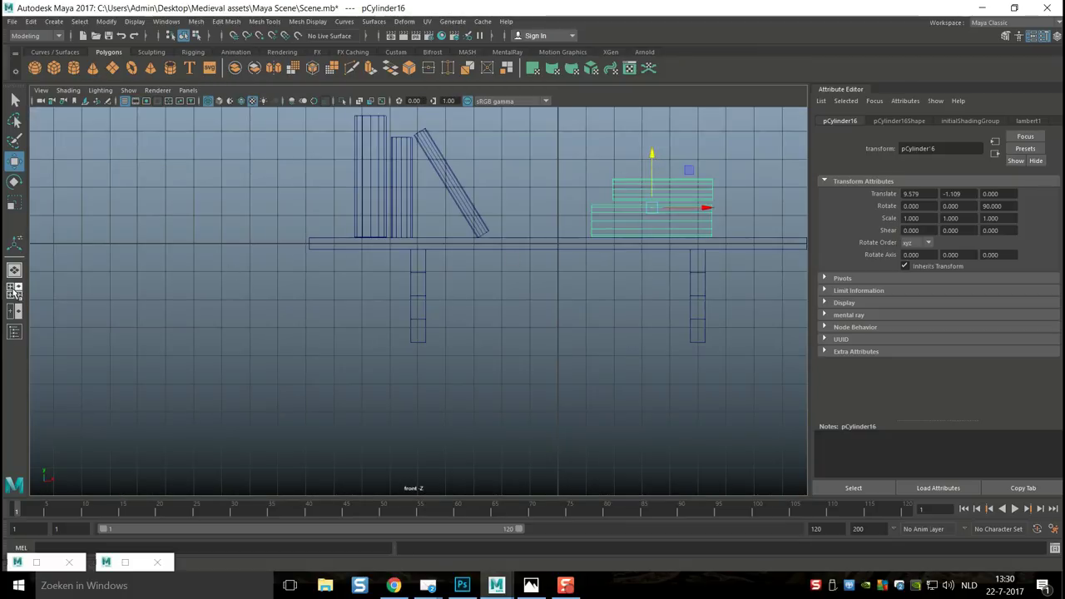
# Step: Return to the perspective view and show all hidden objects of the medieval room scene
pyautogui.click(14, 291)
pyautogui.click(14, 271)
pyautogui.scroll(-5, 417, 283)
pyautogui.keyDown('alt'); pyautogui.moveTo(449, 325); pyautogui.dragTo(352, 204); pyautogui.keyUp('alt')
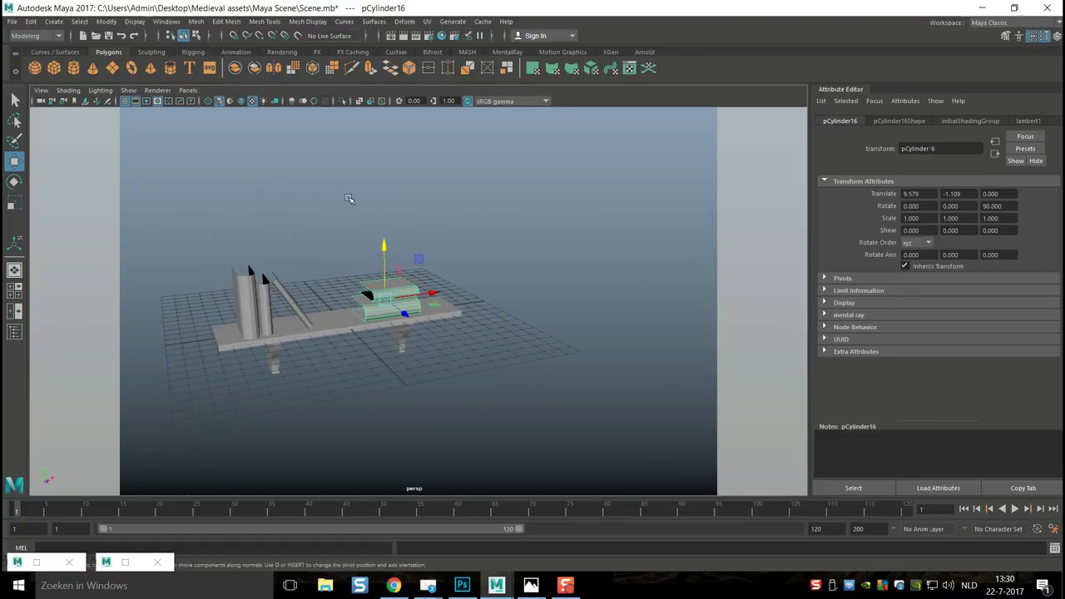
pyautogui.click(133, 24)
pyautogui.moveTo(203, 60)
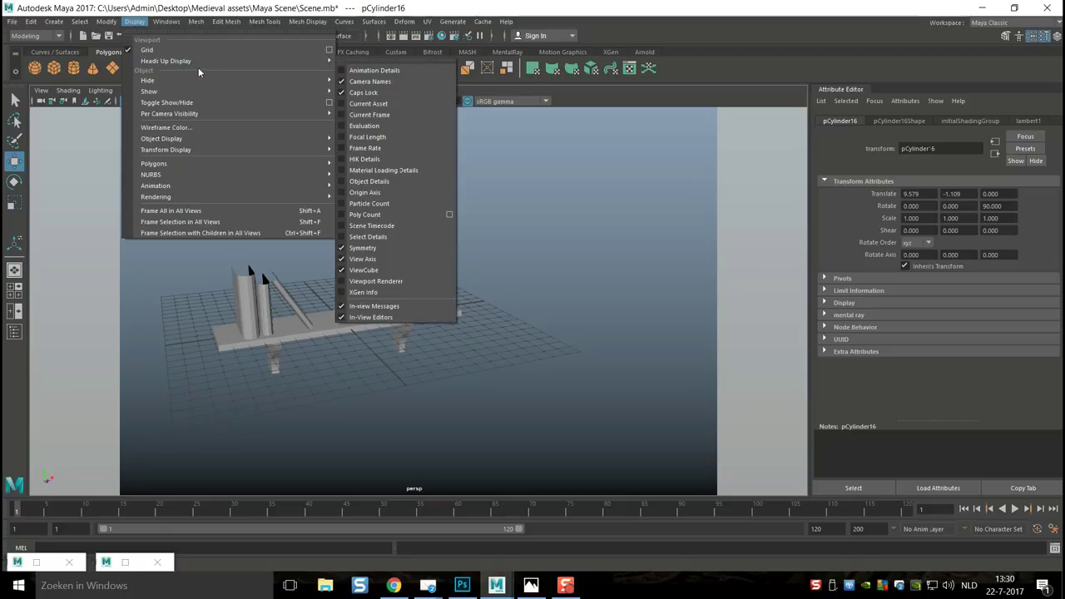
pyautogui.moveTo(208, 91)
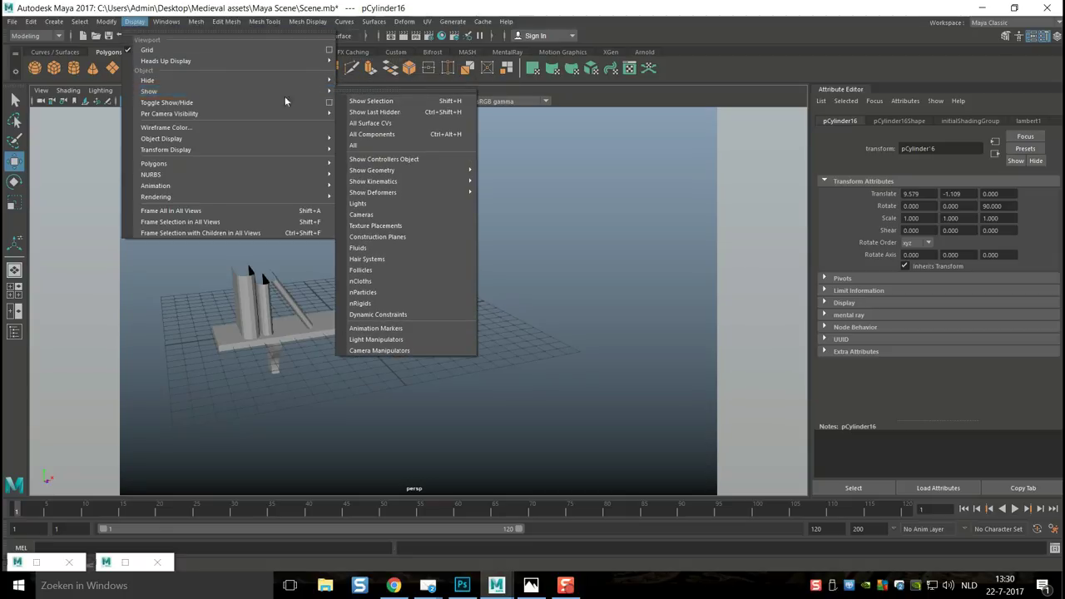
pyautogui.click(362, 144)
# Step: Duplicate the bottle on the room's table and move the copy out of the room toward the shelf, to X 9.666
pyautogui.scroll(3, 614, 337)
pyautogui.keyDown('alt'); pyautogui.moveTo(614, 337); pyautogui.dragTo(414, 258); pyautogui.keyUp('alt')
pyautogui.click(454, 285)
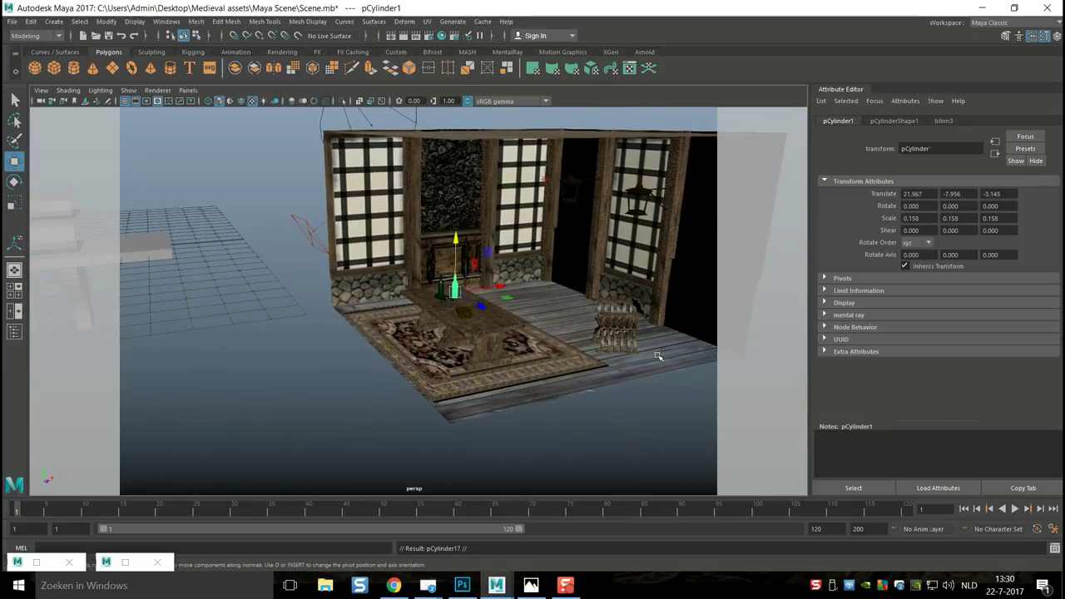
pyautogui.hotkey('ctrl', 'd')
pyautogui.moveTo(502, 287); pyautogui.dragTo(279, 378)
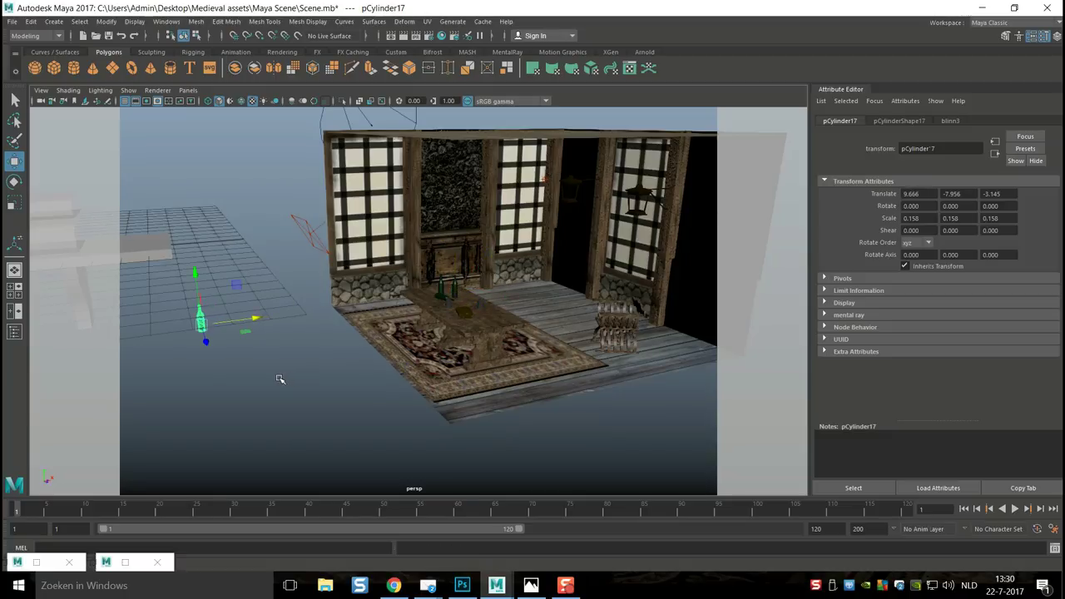
# Step: Frame the copied bottle and assign a new Lambert material to it
pyautogui.press('f')
pyautogui.moveTo(420, 257); pyautogui.dragTo(407, 542, button='right')
pyautogui.click(458, 254)
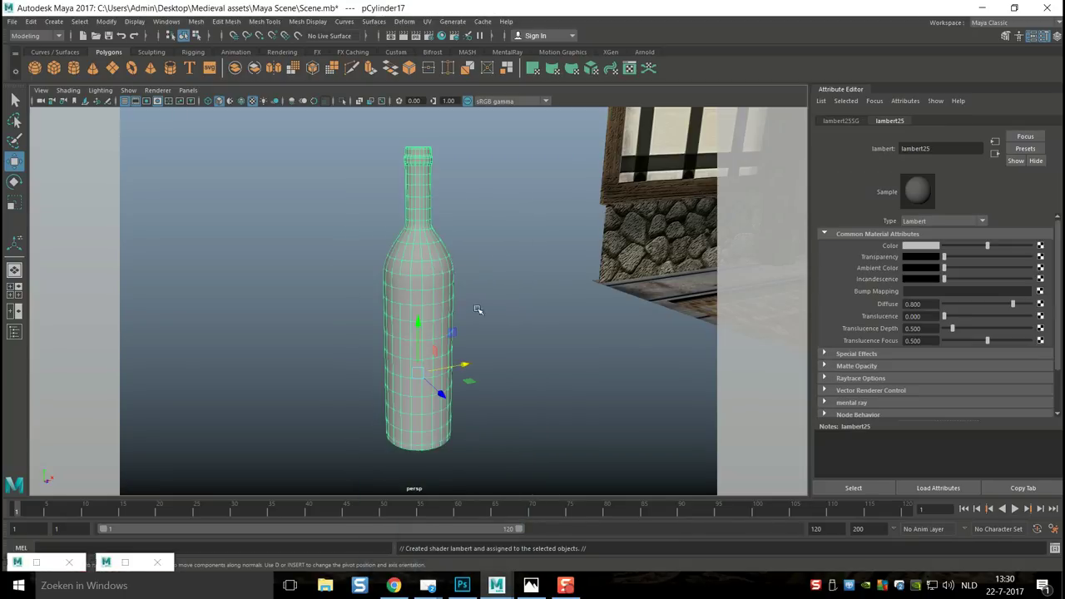
pyautogui.click(511, 364)
# Step: Scale the copied bottle up uniformly to 0.537
pyautogui.scroll(-10, 510, 364)
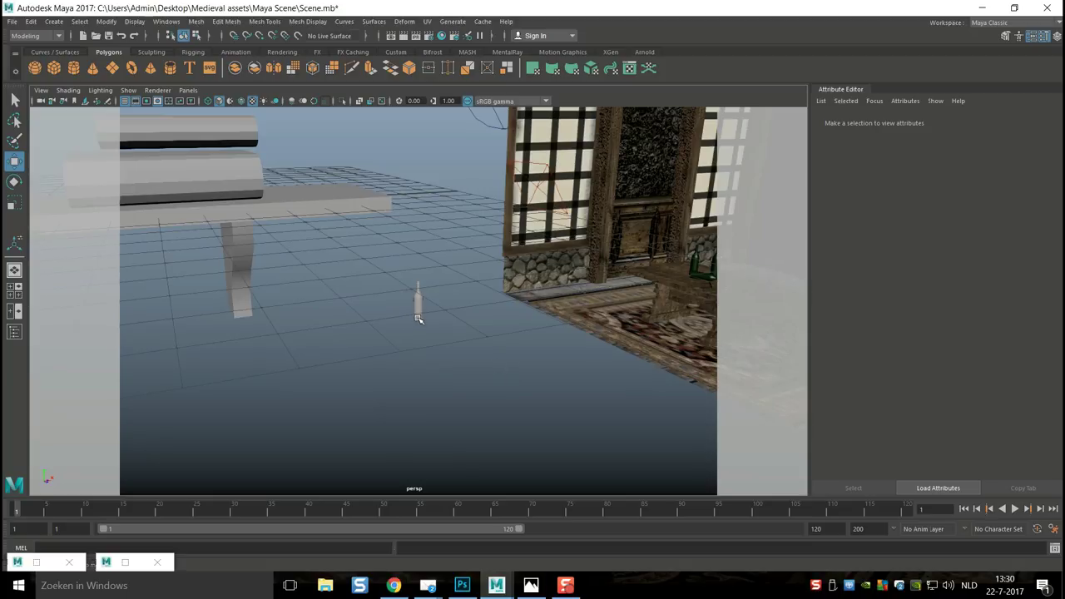
pyautogui.click(419, 319)
pyautogui.press('r')
pyautogui.moveTo(420, 314); pyautogui.dragTo(504, 374)
# Step: Move the bottle above the board between the leaning book and the stack, to X -1.321 and Y -3.429
pyautogui.press('w')
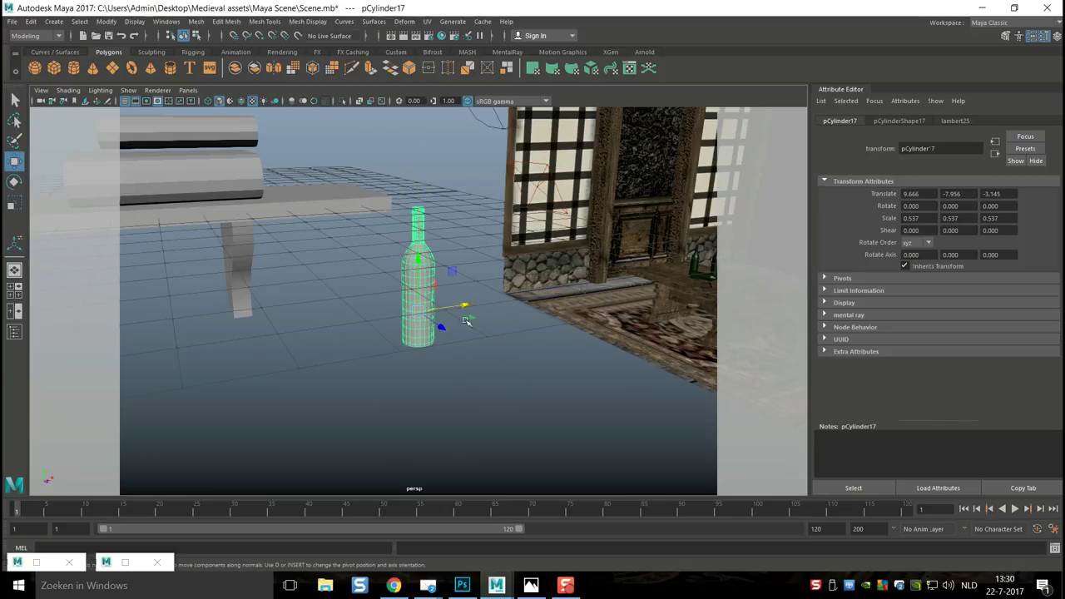
pyautogui.moveTo(417, 259); pyautogui.dragTo(408, 160)
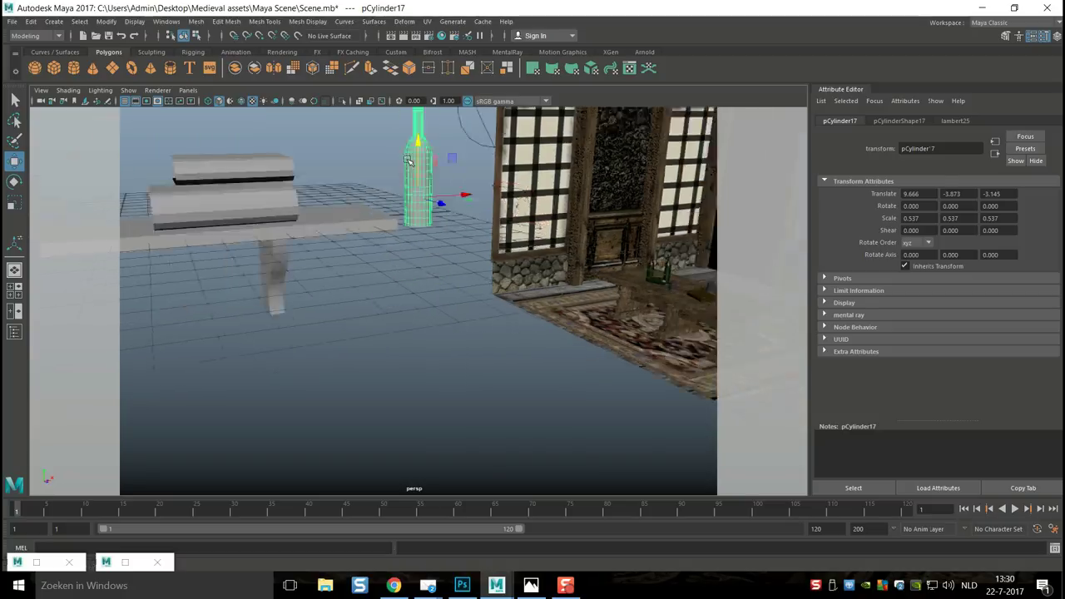
pyautogui.scroll(-10, 408, 159)
pyautogui.moveTo(466, 279); pyautogui.dragTo(403, 285)
pyautogui.press('f')
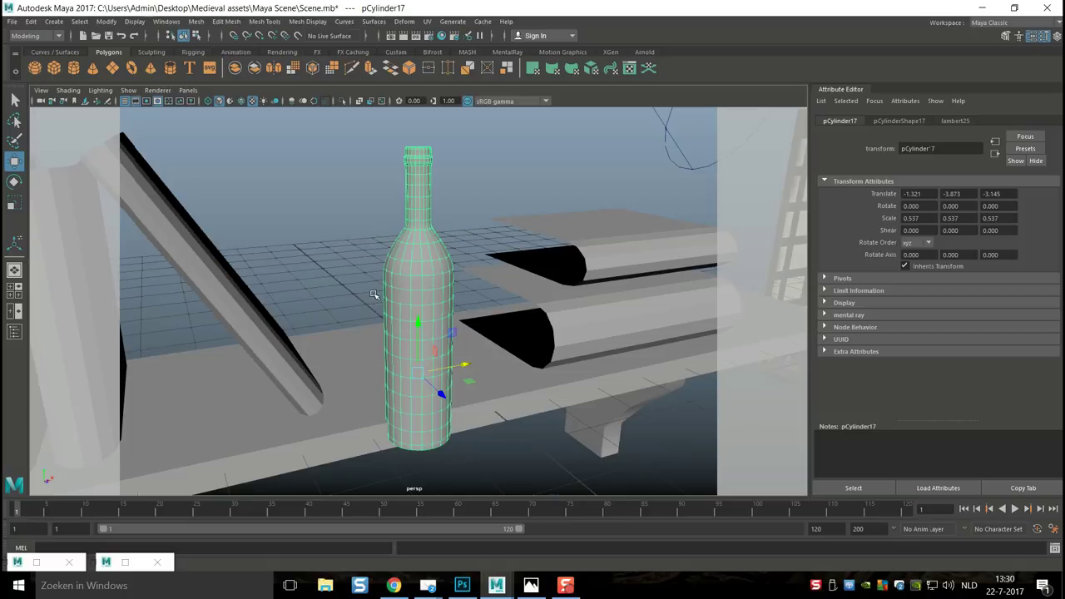
pyautogui.scroll(-2, 408, 290)
pyautogui.moveTo(419, 294); pyautogui.dragTo(485, 375)
pyautogui.scroll(3, 491, 378)
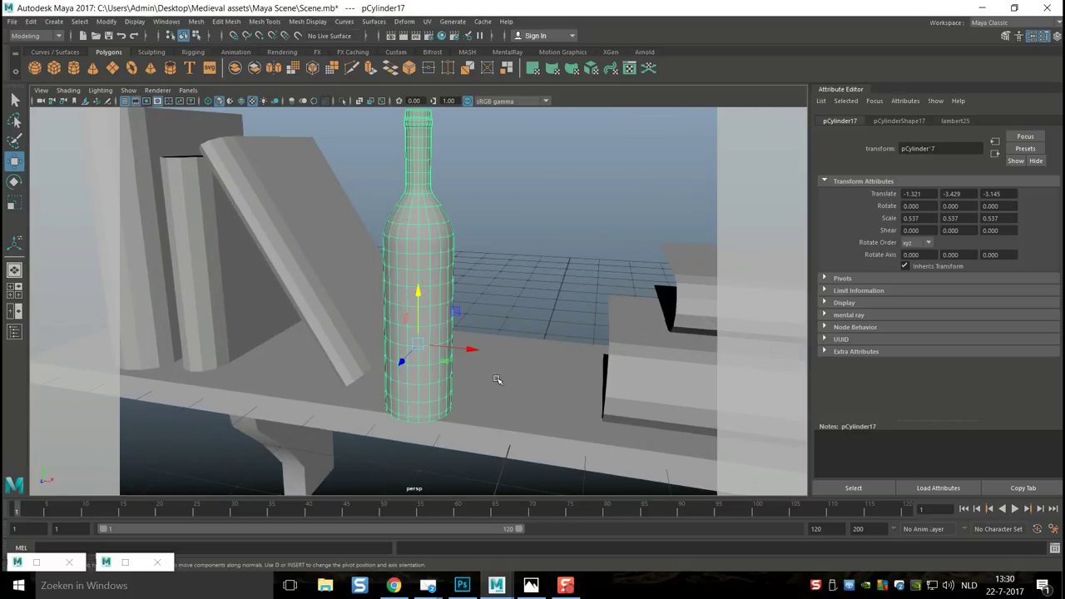
# Step: Enlarge the bottle uniformly to 0.638 in the front view and lower it to Y -3.468 to rest on the board
pyautogui.click(16, 291)
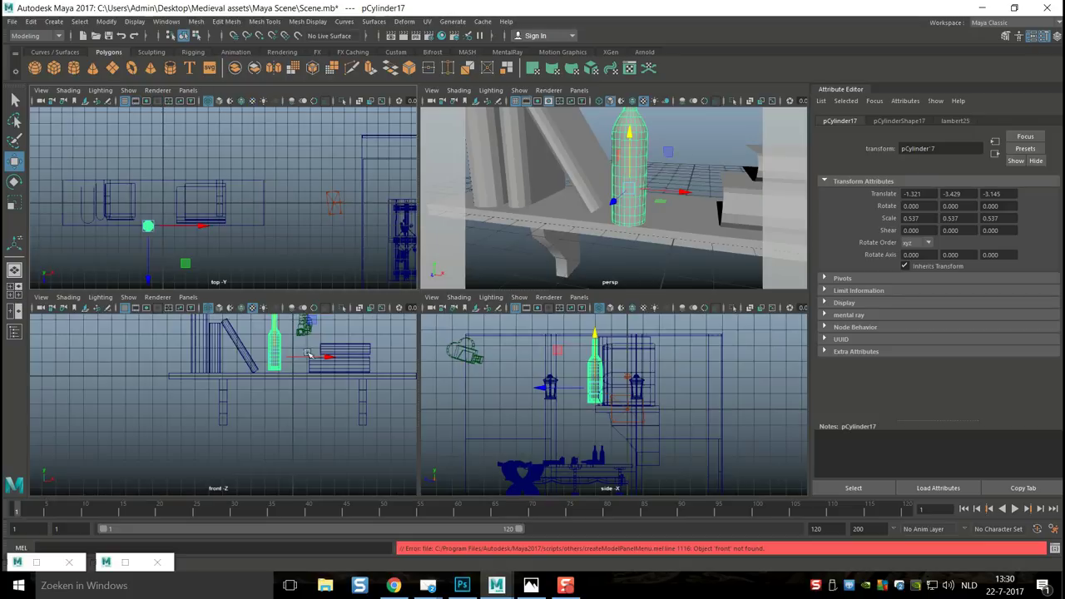
pyautogui.press('space')
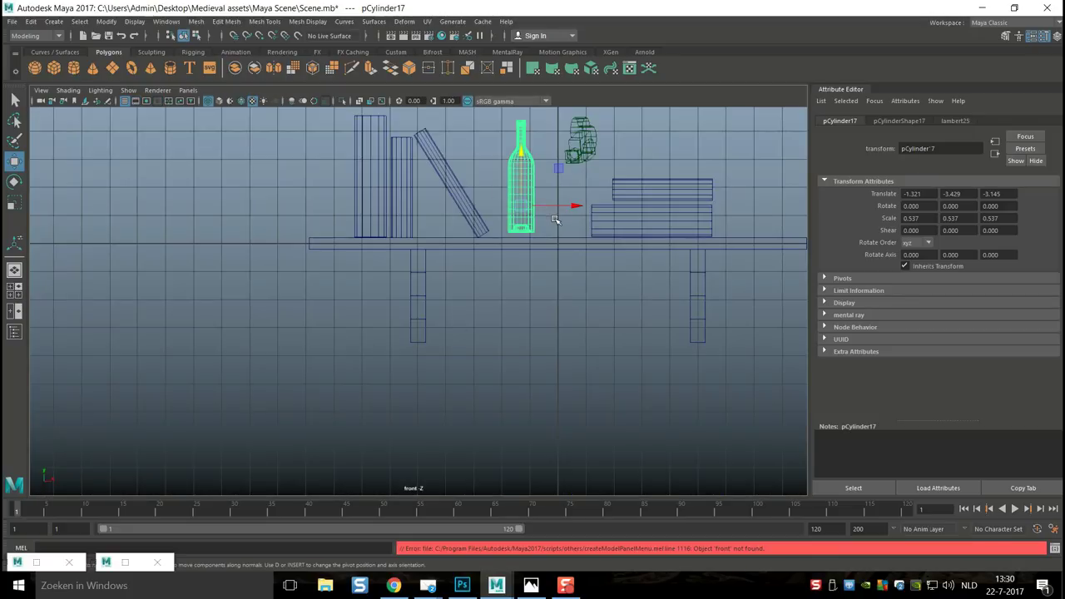
pyautogui.press('r')
pyautogui.moveTo(525, 208); pyautogui.dragTo(543, 221)
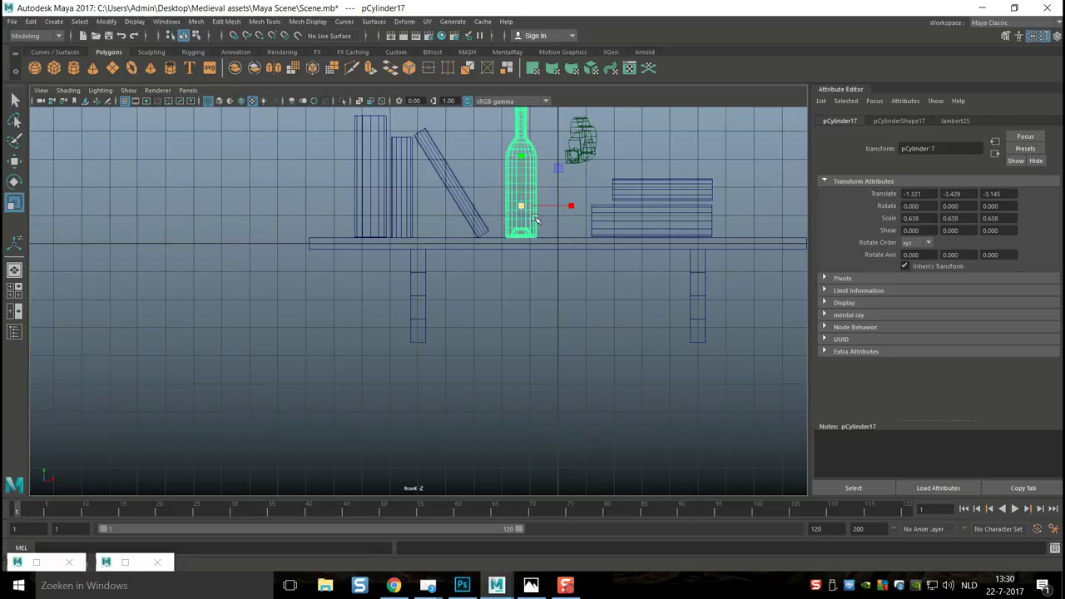
pyautogui.press('w')
pyautogui.moveTo(523, 155); pyautogui.dragTo(525, 158)
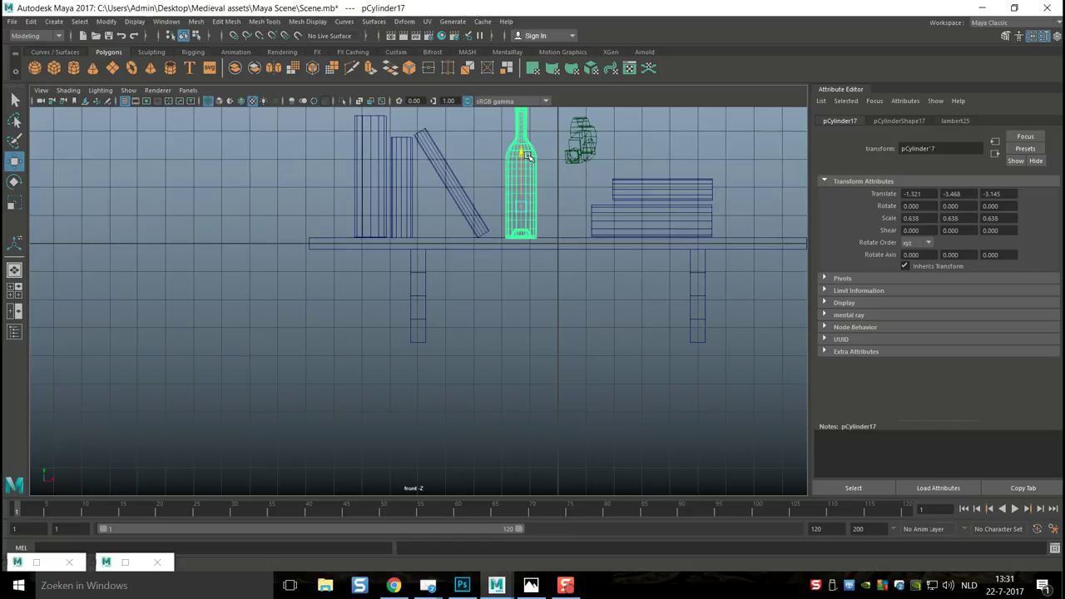
# Step: Undo the bottle's last lowering and bring it forward on the board to Z -4.024 in the top view
pyautogui.hotkey('ctrl', 'z')
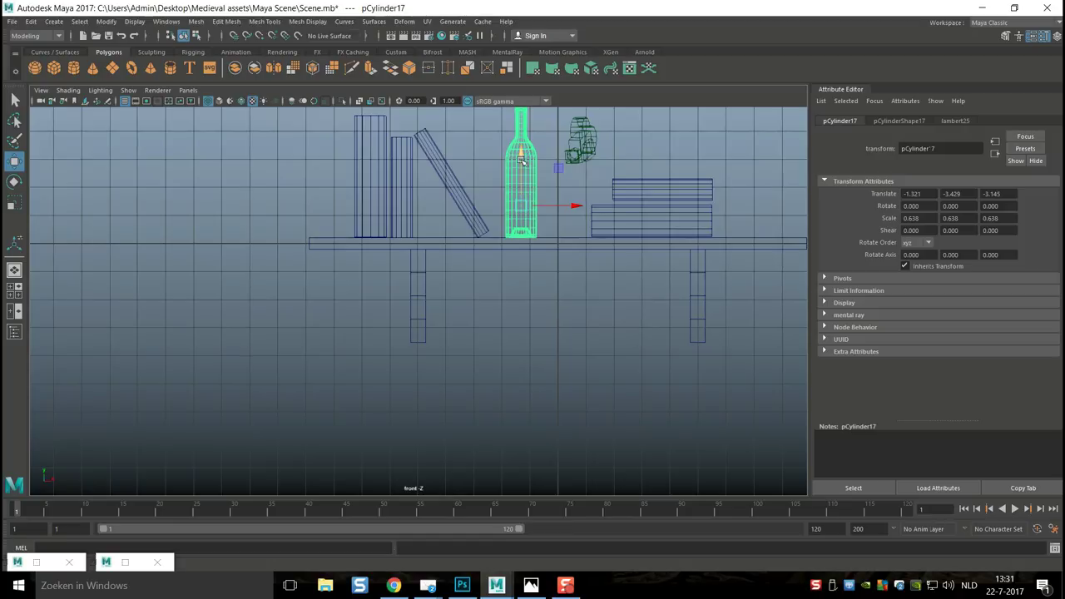
pyautogui.click(14, 289)
pyautogui.press('space')
pyautogui.press('f')
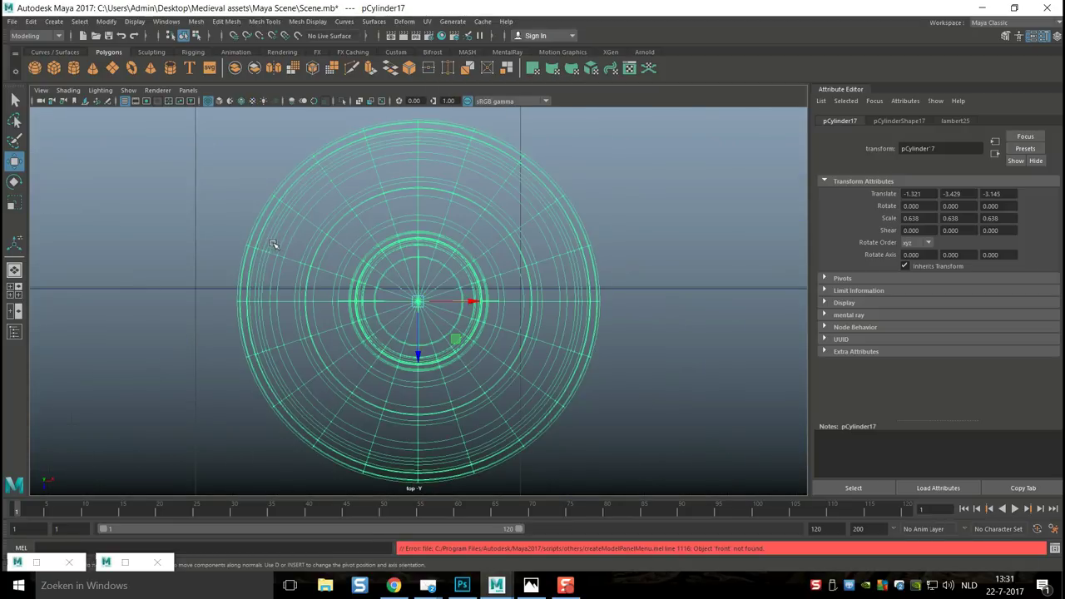
pyautogui.scroll(-6, 353, 328)
pyautogui.moveTo(419, 356); pyautogui.dragTo(420, 335)
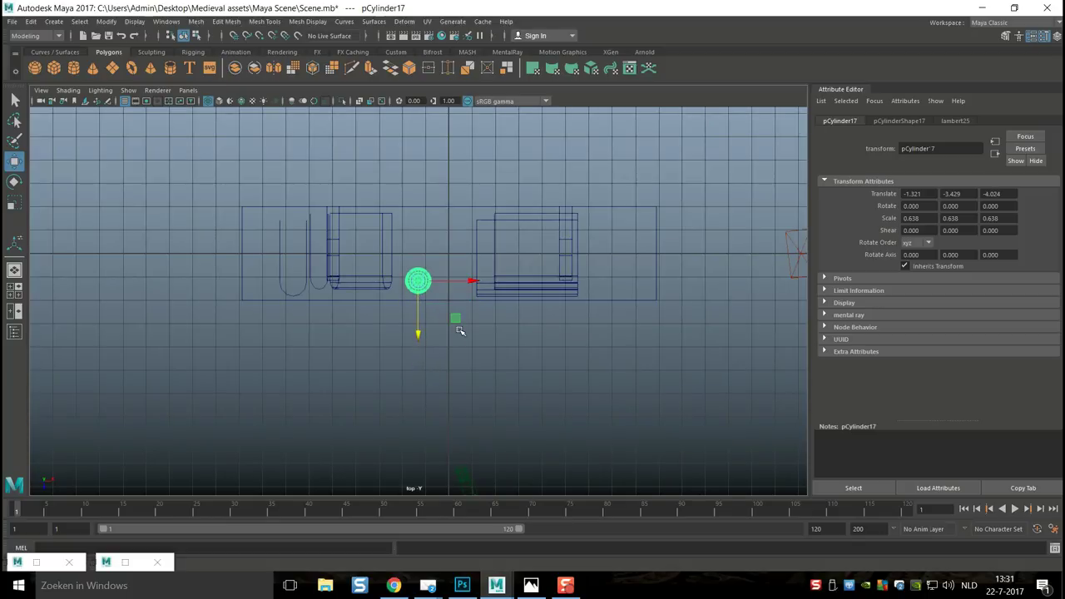
# Step: Duplicate the bottle and place the copy diagonally behind the first at X -0.014 and Z -4.832
pyautogui.hotkey('ctrl', 'd')
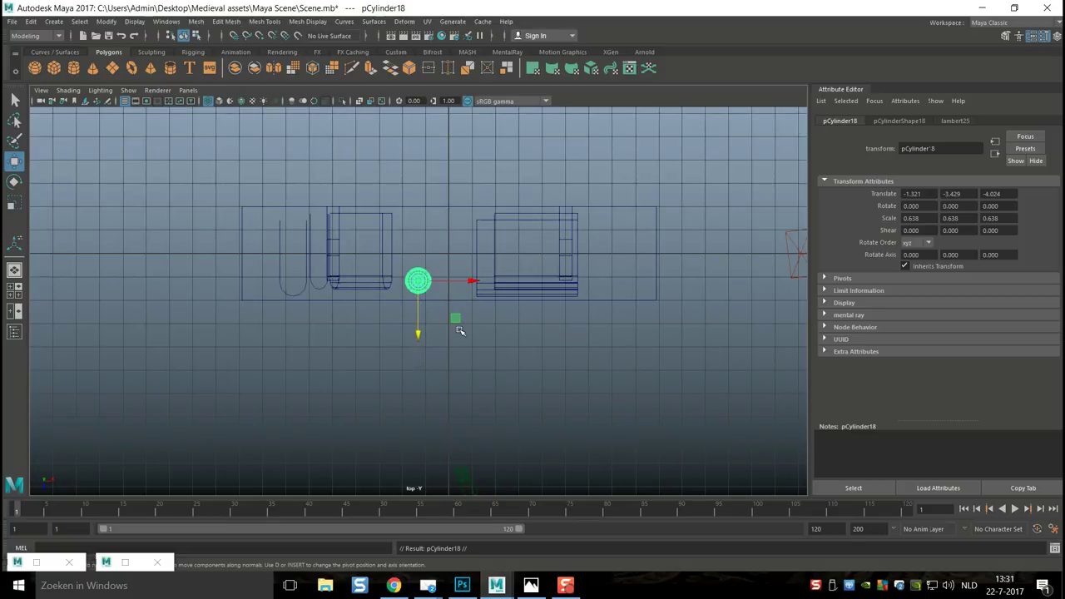
pyautogui.moveTo(486, 281)
pyautogui.mouseDown()
pyautogui.moveTo(473, 280)
pyautogui.moveTo(505, 286)
pyautogui.mouseUp()
pyautogui.moveTo(450, 338); pyautogui.dragTo(457, 319)
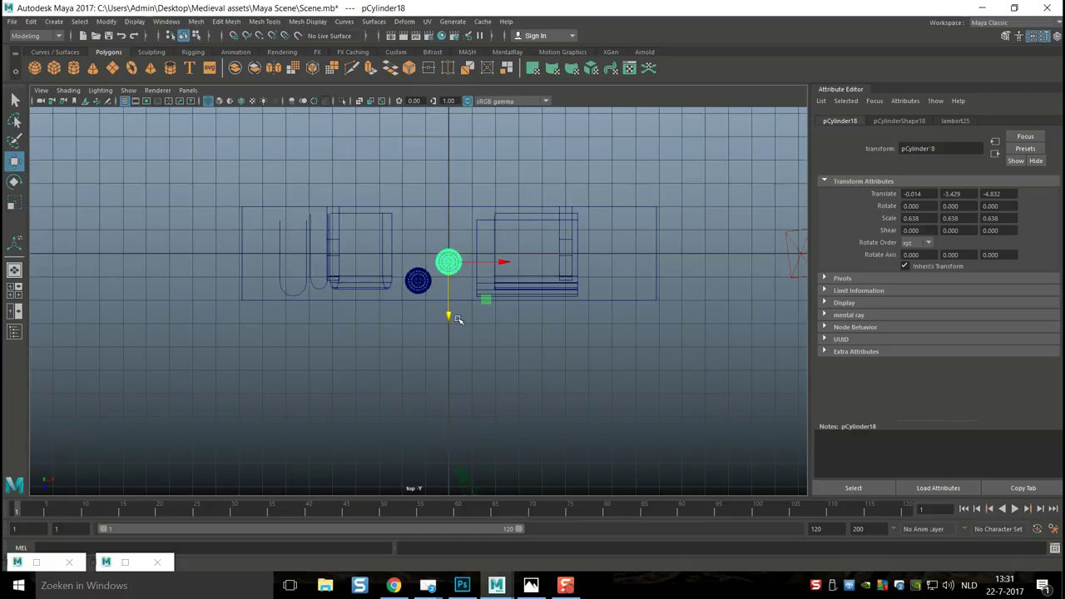
# Step: Duplicate the second bottle and place the third near the back of the board at X -1.036 and Z -5.735
pyautogui.hotkey('ctrl', 'd')
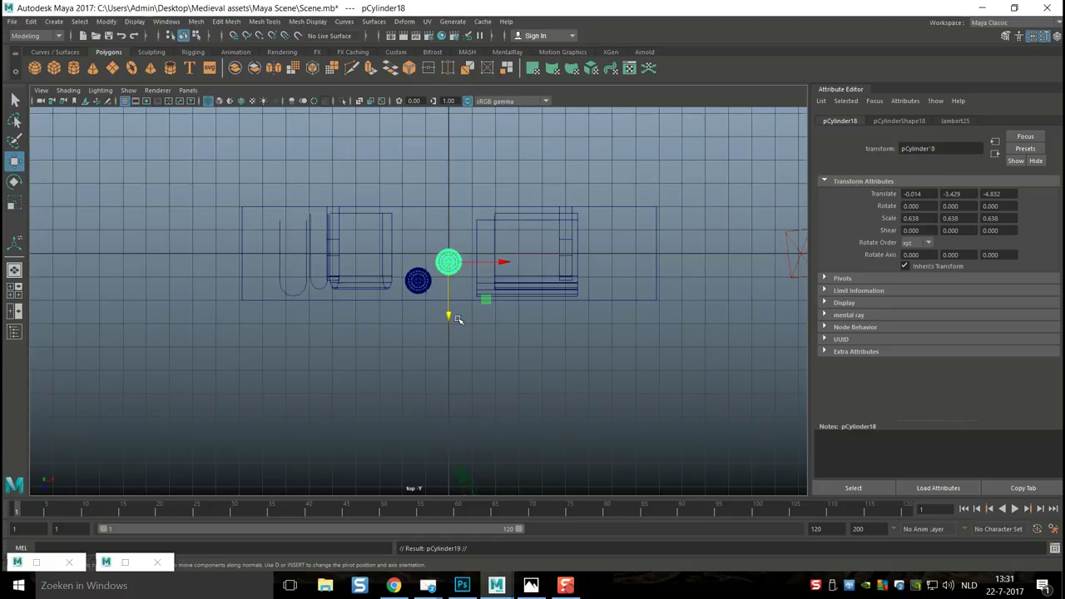
pyautogui.moveTo(506, 264); pyautogui.dragTo(481, 264)
pyautogui.moveTo(427, 322); pyautogui.dragTo(422, 301)
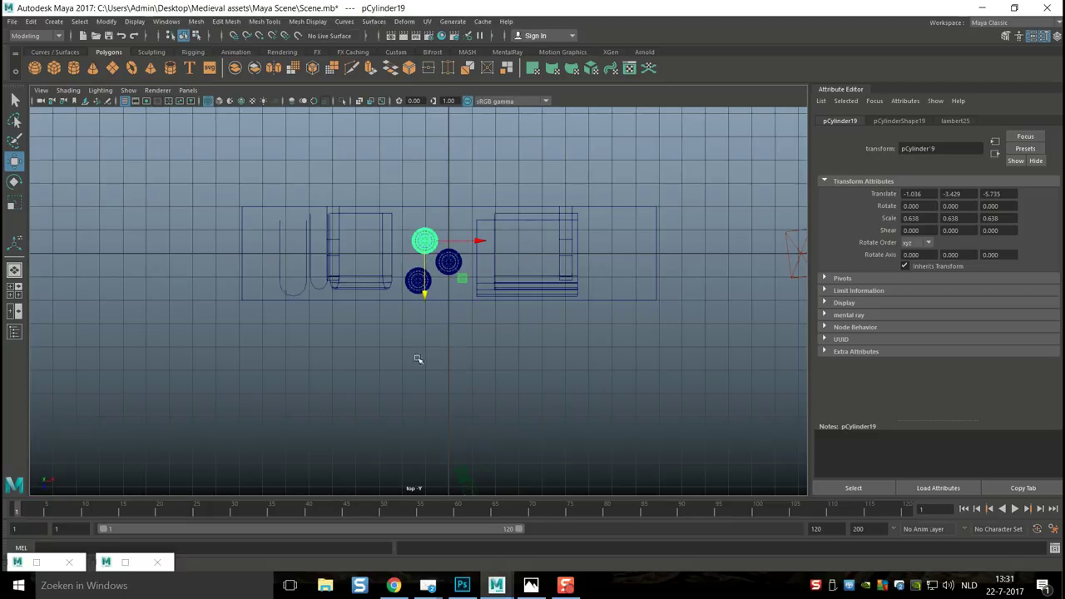
# Step: Select the whole shelf with its brackets, books and bottles in the perspective view and combine everything into one mesh
pyautogui.press('space')
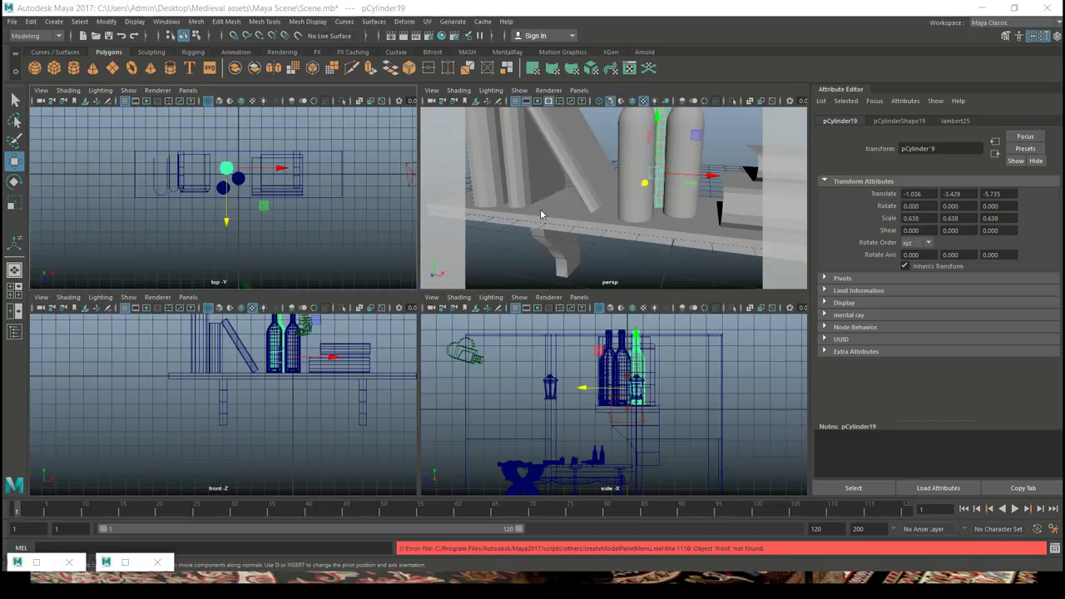
pyautogui.press('space')
pyautogui.keyDown('alt'); pyautogui.moveTo(529, 234); pyautogui.dragTo(480, 294, button='right'); pyautogui.keyUp('alt')
pyautogui.click(391, 414)
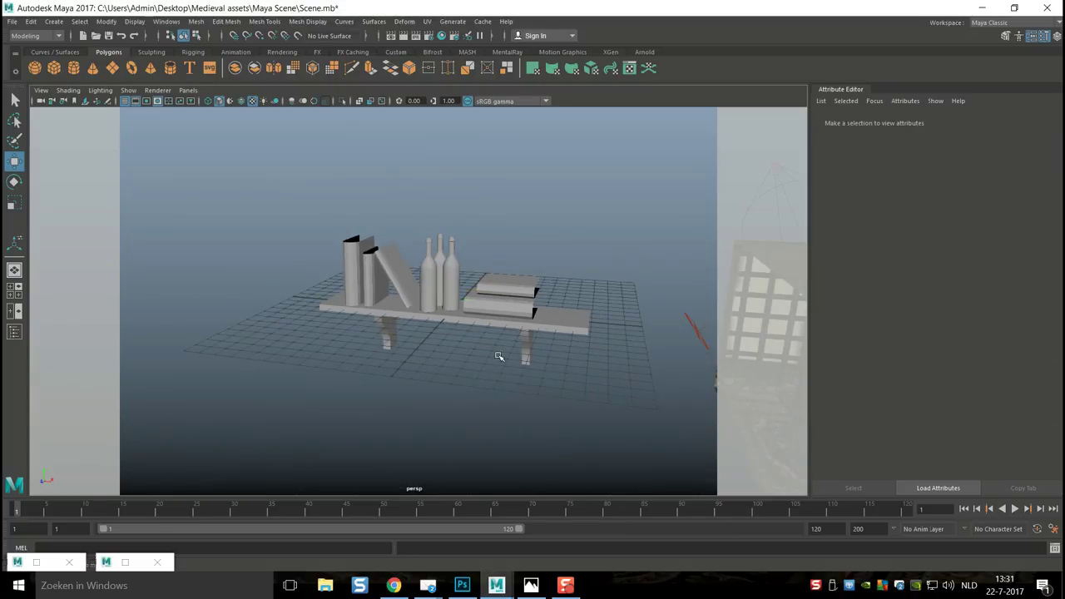
pyautogui.keyDown('alt'); pyautogui.moveTo(454, 363); pyautogui.dragTo(477, 393); pyautogui.keyUp('alt')
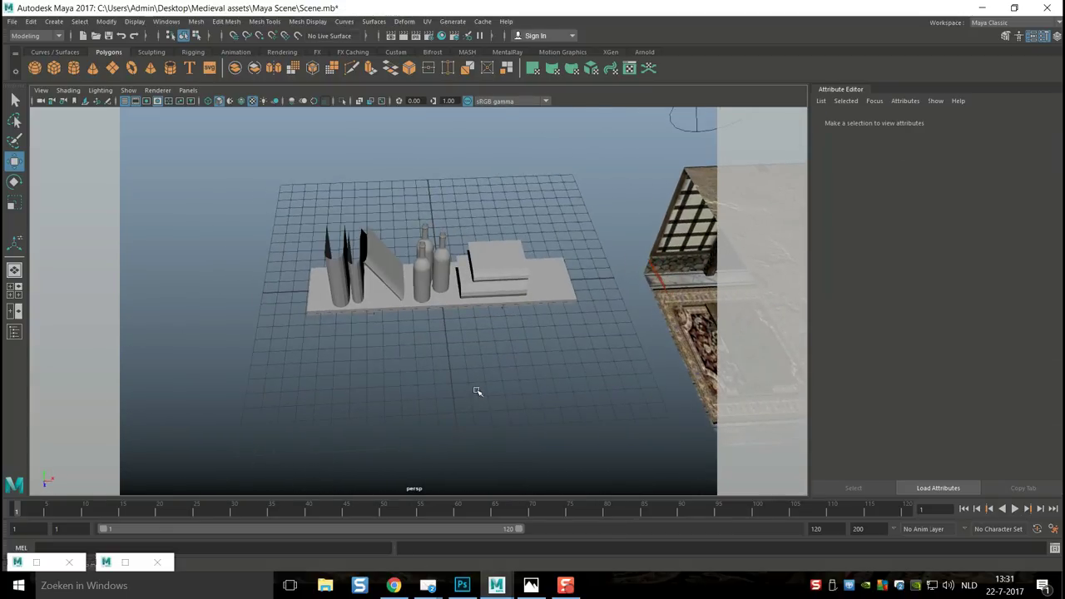
pyautogui.moveTo(255, 203); pyautogui.dragTo(577, 435)
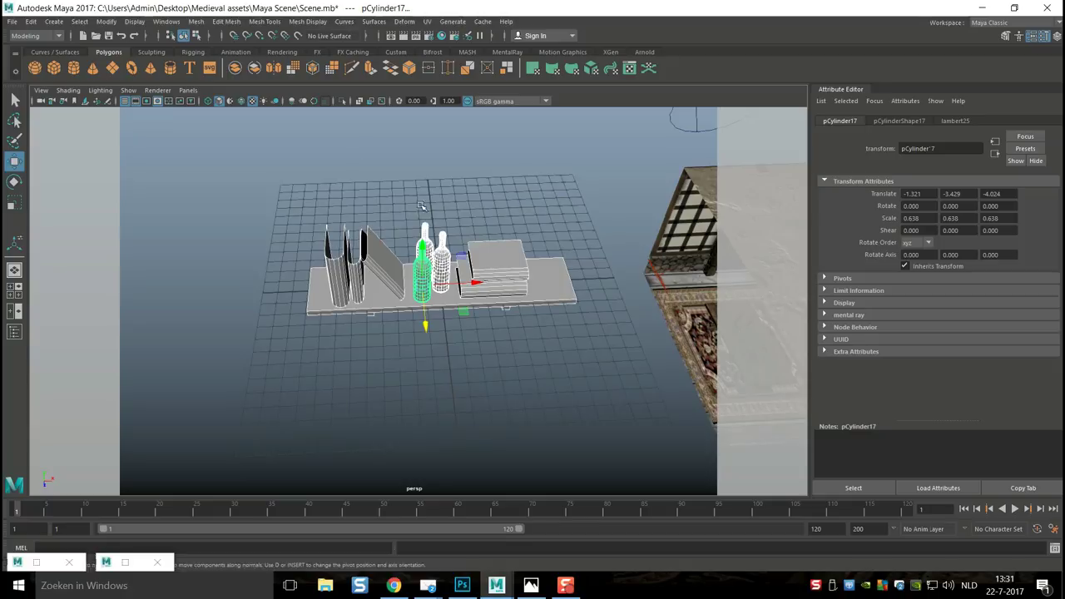
pyautogui.click(197, 22)
pyautogui.click(218, 73)
# Step: Delete the combined shelf's history and freeze its transformations, with smooth preview off
pyautogui.click(31, 22)
pyautogui.moveTo(126, 152)
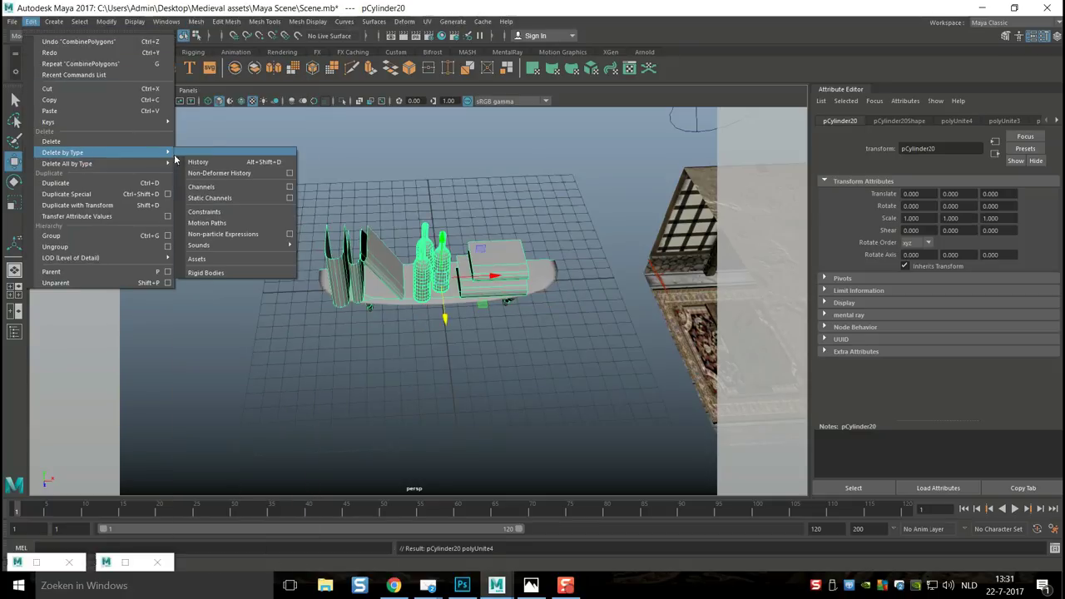
pyautogui.click(193, 157)
pyautogui.click(107, 21)
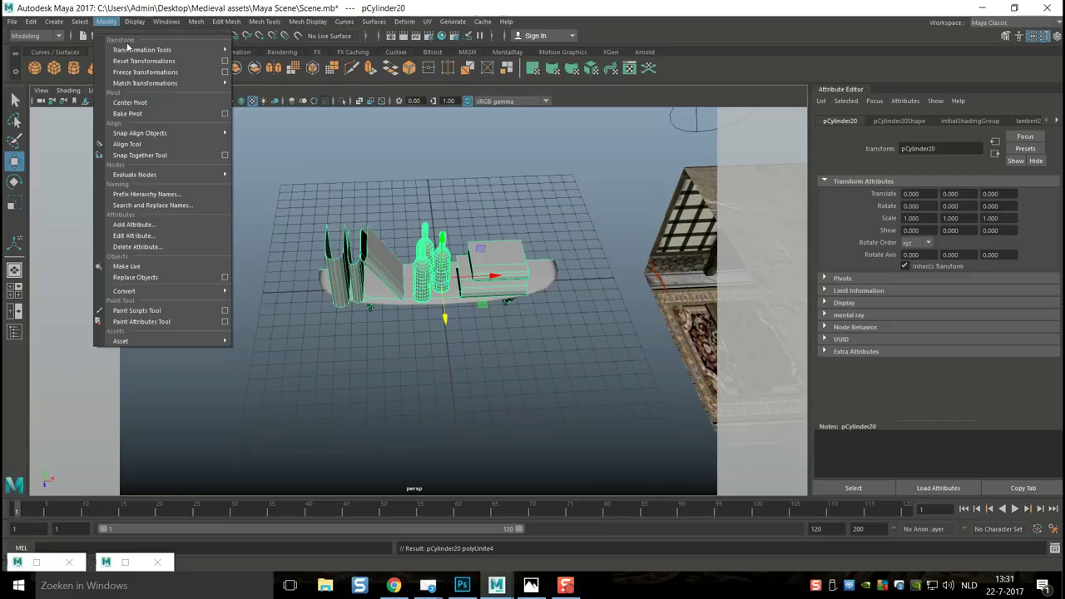
pyautogui.click(184, 76)
pyautogui.keyDown('alt'); pyautogui.moveTo(358, 316); pyautogui.dragTo(427, 376); pyautogui.keyUp('alt')
pyautogui.scroll(2, 391, 366)
pyautogui.press('1')
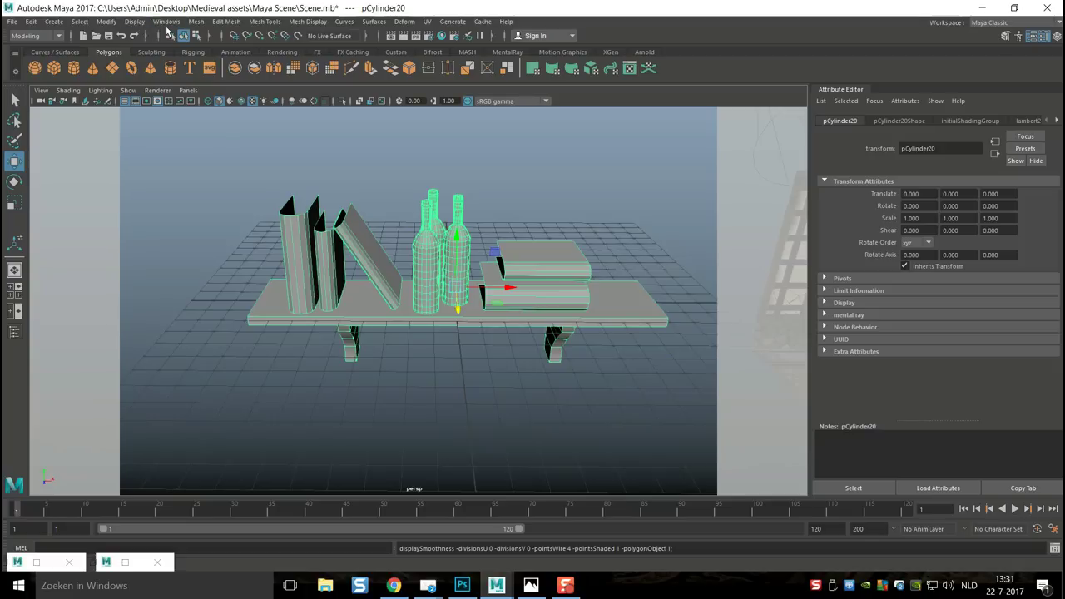
# Step: Try to combine the shelf mesh once more, and clear the selection
pyautogui.click(109, 24)
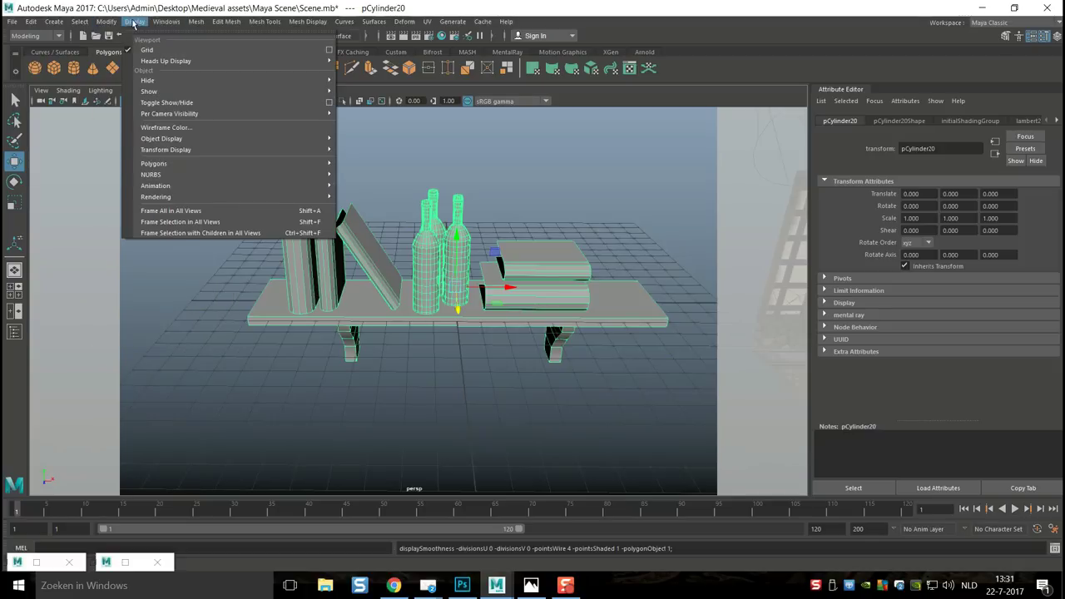
pyautogui.moveTo(195, 21)
pyautogui.click(214, 61)
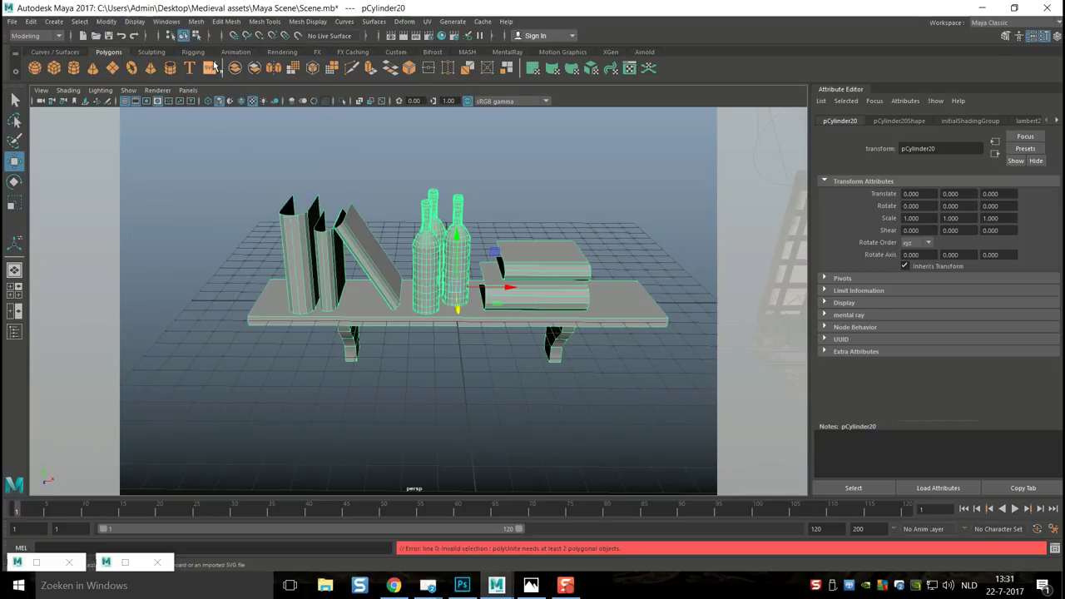
pyautogui.click(300, 402)
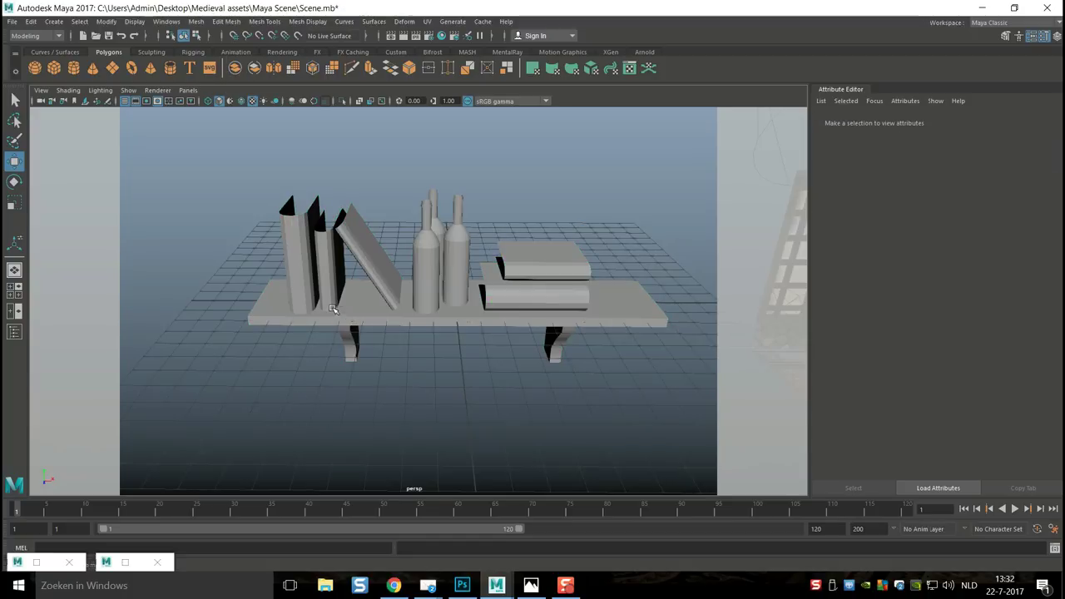
# Step: Select the combined shelf, move it along X to 25.364 into the room, and frame it
pyautogui.moveTo(407, 307); pyautogui.dragTo(474, 363)
pyautogui.scroll(-3, 472, 364)
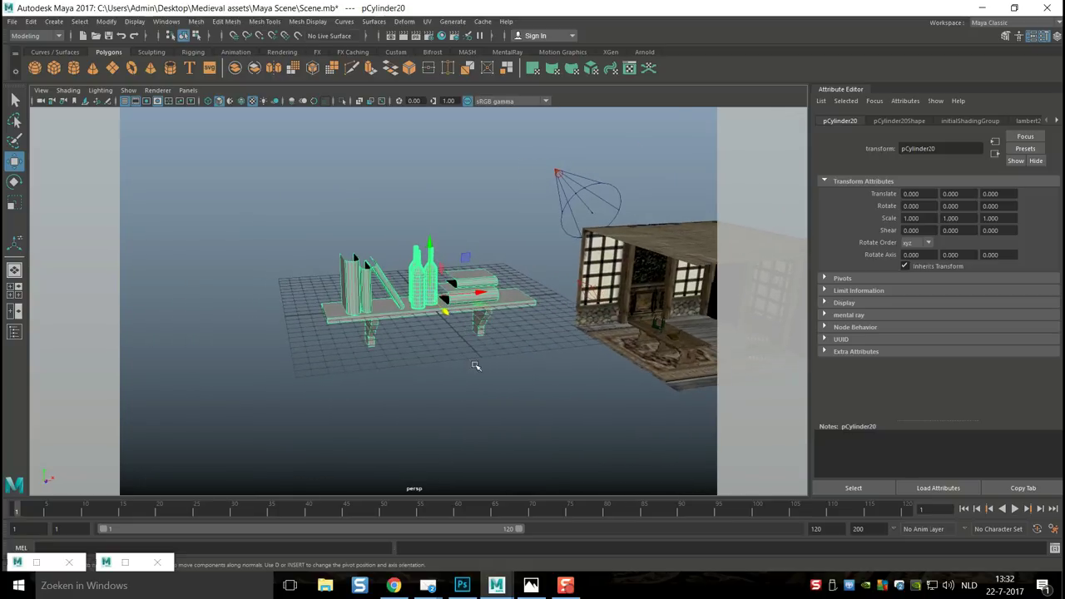
pyautogui.moveTo(483, 298); pyautogui.dragTo(707, 308)
pyautogui.press('f')
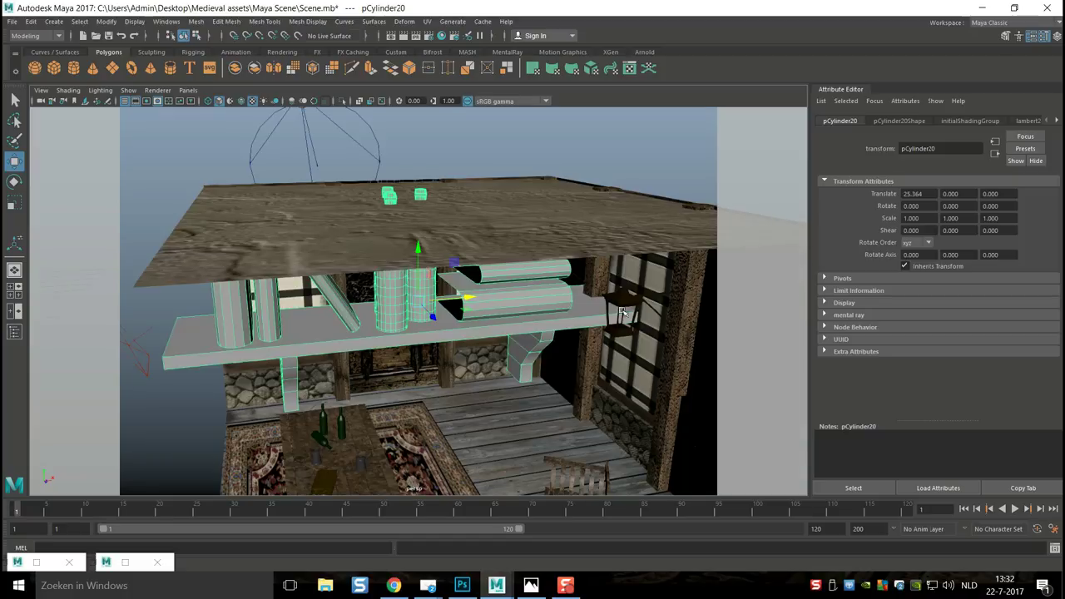
# Step: Scale the shelf down uniformly to 0.380 and move it towards the stone wall at X 26.400 and Z -5.223
pyautogui.press('r')
pyautogui.moveTo(419, 303); pyautogui.dragTo(360, 366)
pyautogui.press('w')
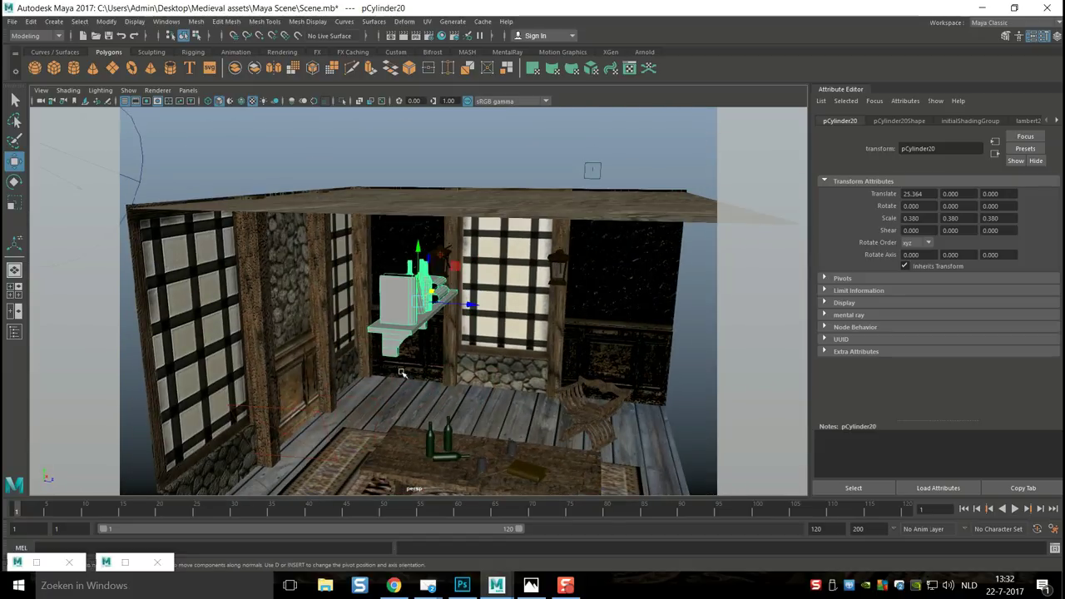
pyautogui.moveTo(468, 298); pyautogui.dragTo(330, 284)
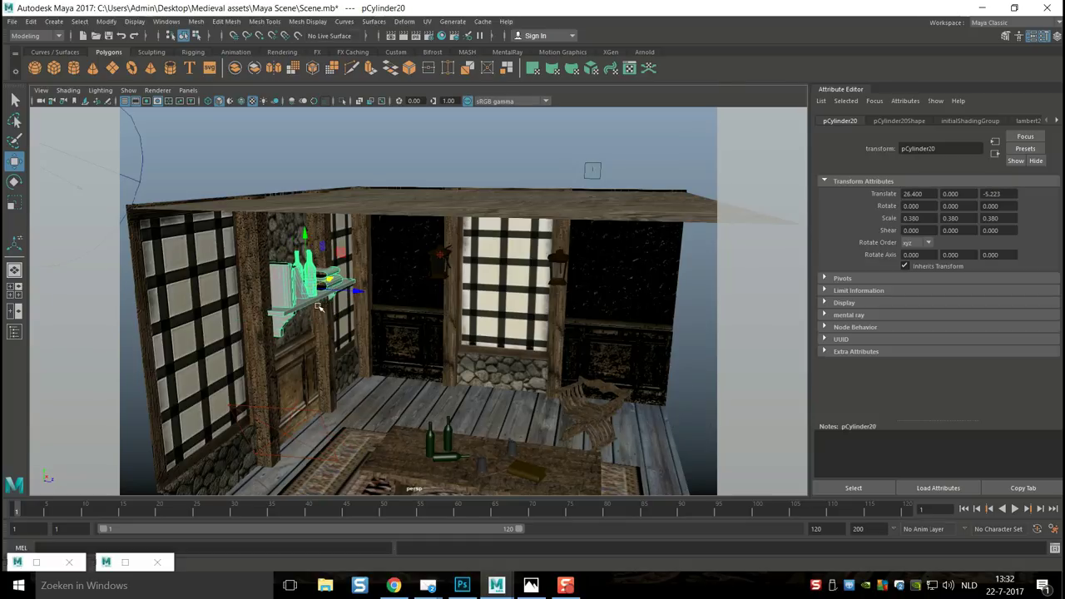
# Step: Reduce the shelf uniformly to 0.275 and shift it between the wooden posts to X 25.851
pyautogui.press('f')
pyautogui.keyDown('alt'); pyautogui.moveTo(326, 320); pyautogui.dragTo(318, 348); pyautogui.keyUp('alt')
pyautogui.press('r')
pyautogui.moveTo(414, 302); pyautogui.dragTo(369, 324)
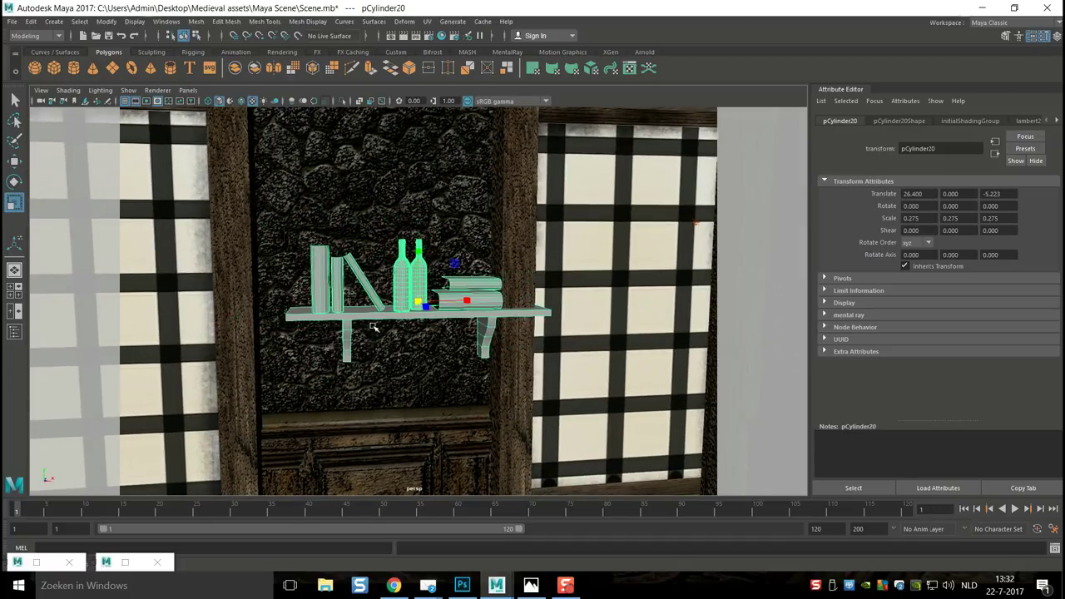
pyautogui.press('w')
pyautogui.moveTo(471, 300); pyautogui.dragTo(445, 309)
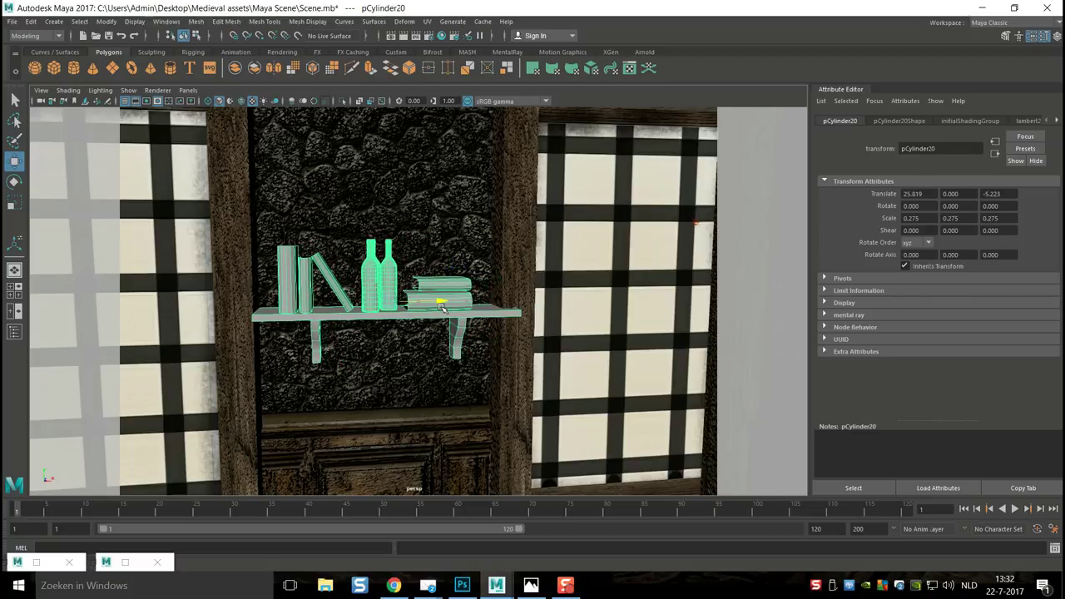
# Step: Shrink the shelf uniformly to 0.239 and slide it along the wall to X 25.601
pyautogui.press('r')
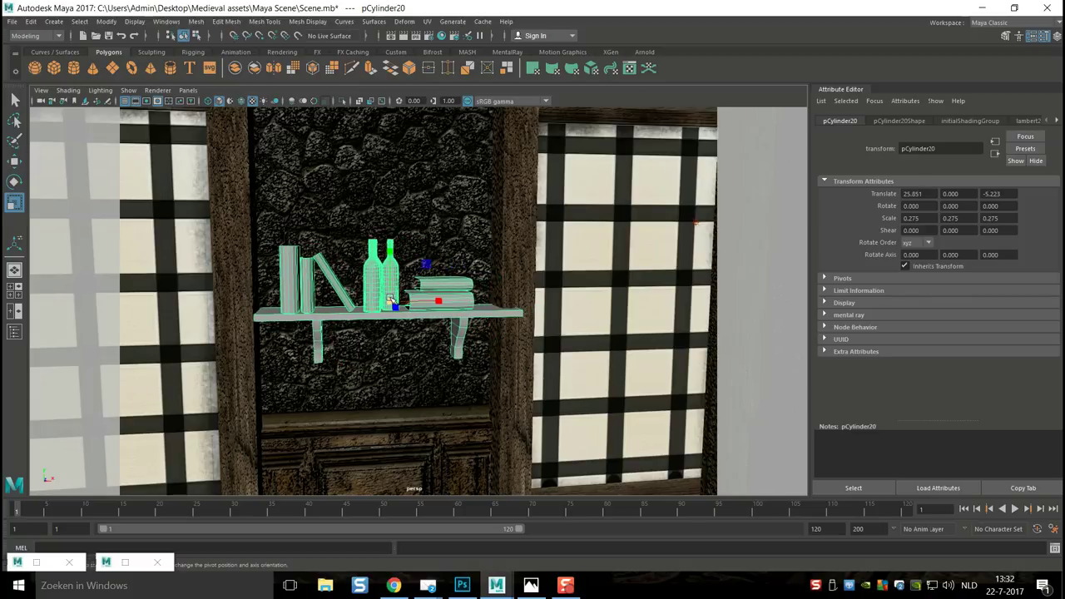
pyautogui.moveTo(392, 304); pyautogui.dragTo(371, 306)
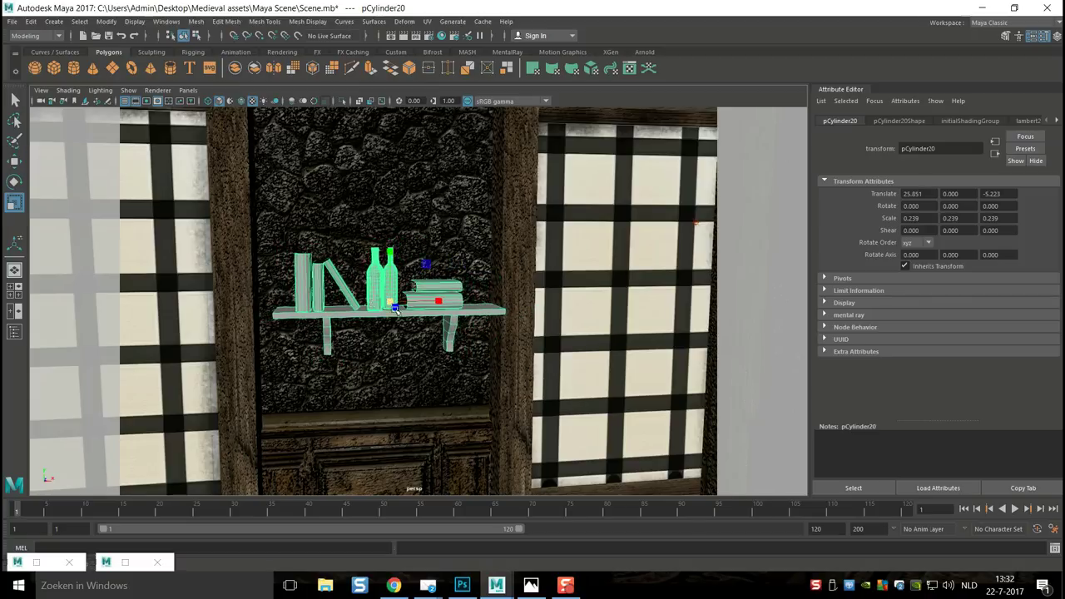
pyautogui.press('w')
pyautogui.moveTo(447, 304); pyautogui.dragTo(396, 315)
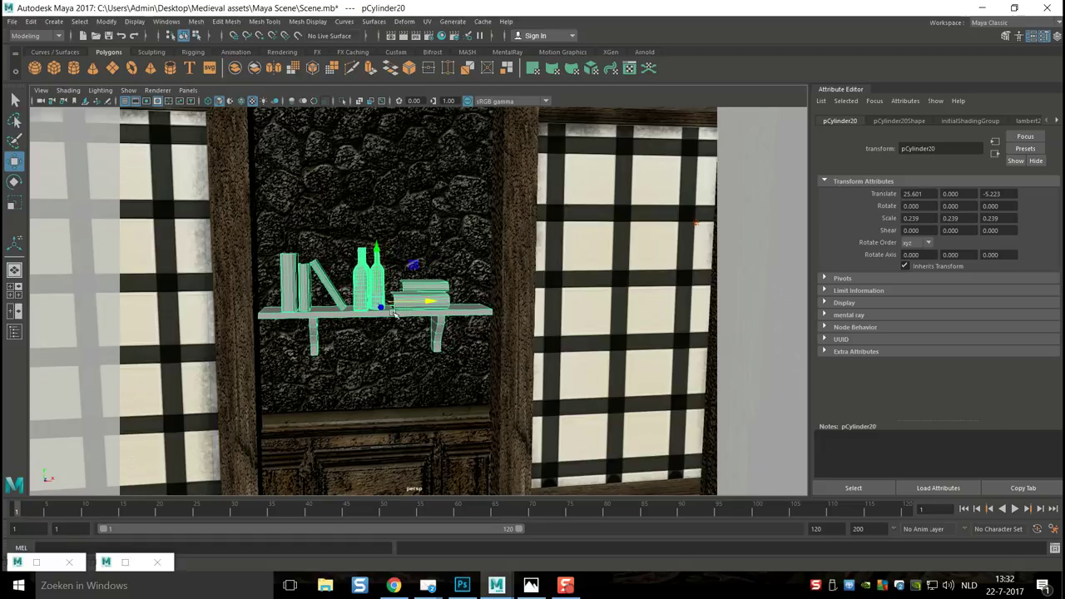
# Step: Enlarge the shelf uniformly to 0.254 in the front view and center it between the posts at X 25.655
pyautogui.click(14, 290)
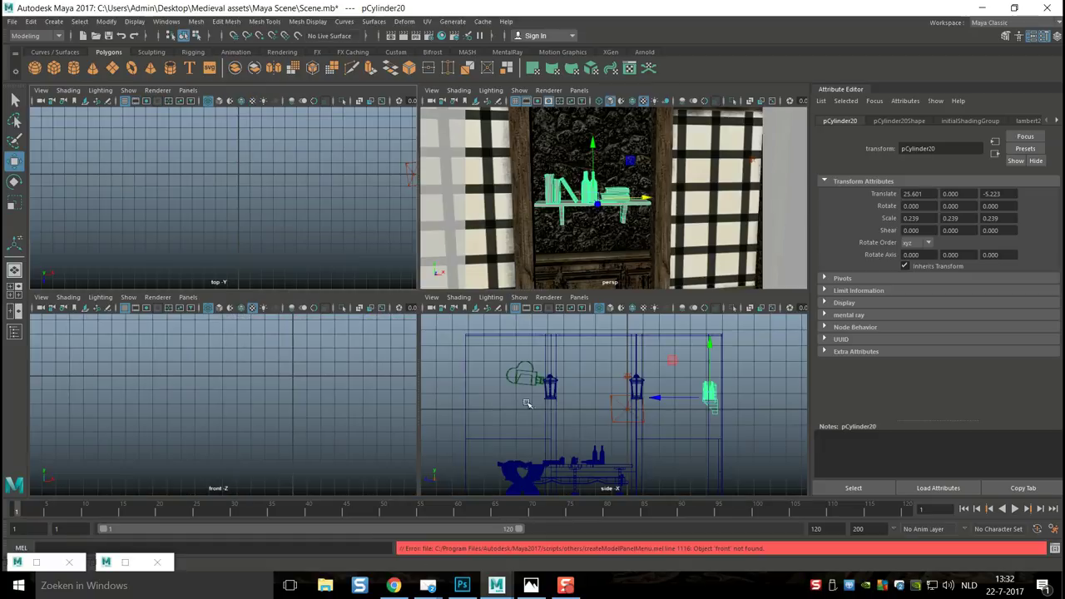
pyautogui.scroll(-4, 297, 424)
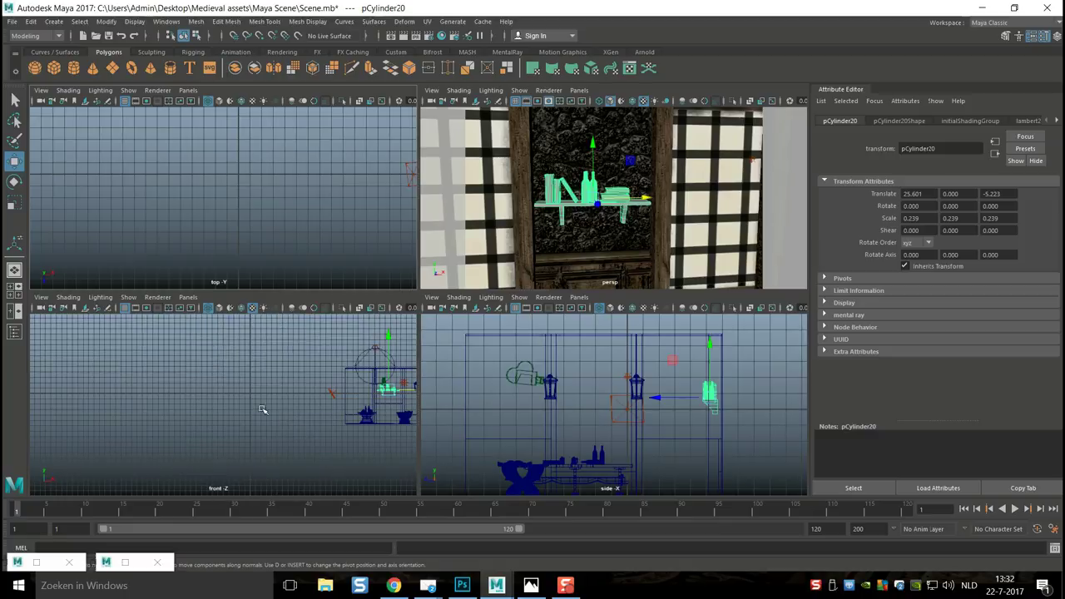
pyautogui.press('space')
pyautogui.press('f')
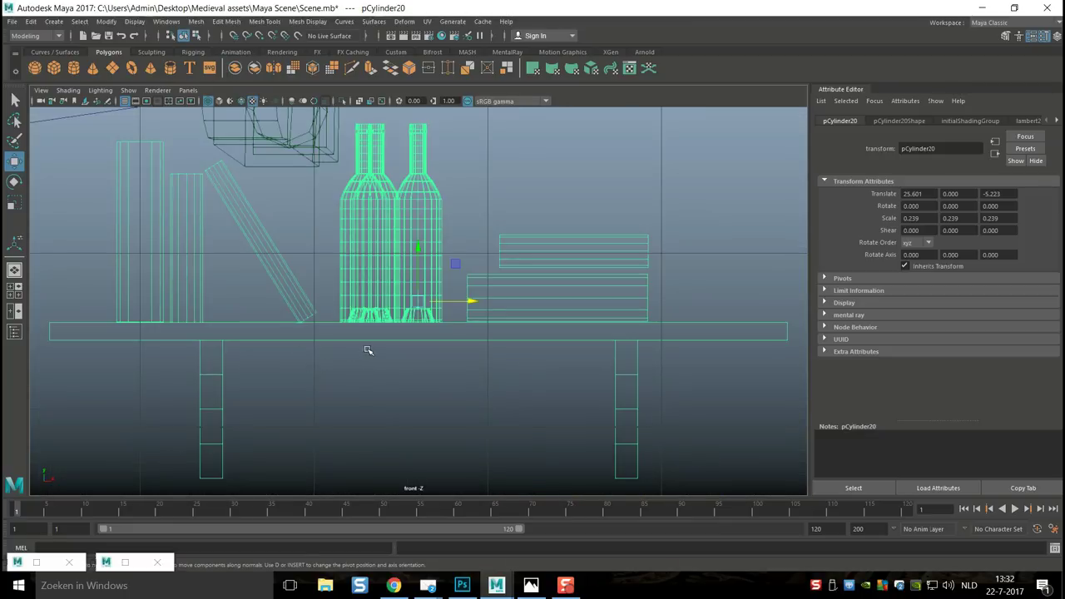
pyautogui.scroll(-3, 375, 352)
pyautogui.scroll(2, 419, 344)
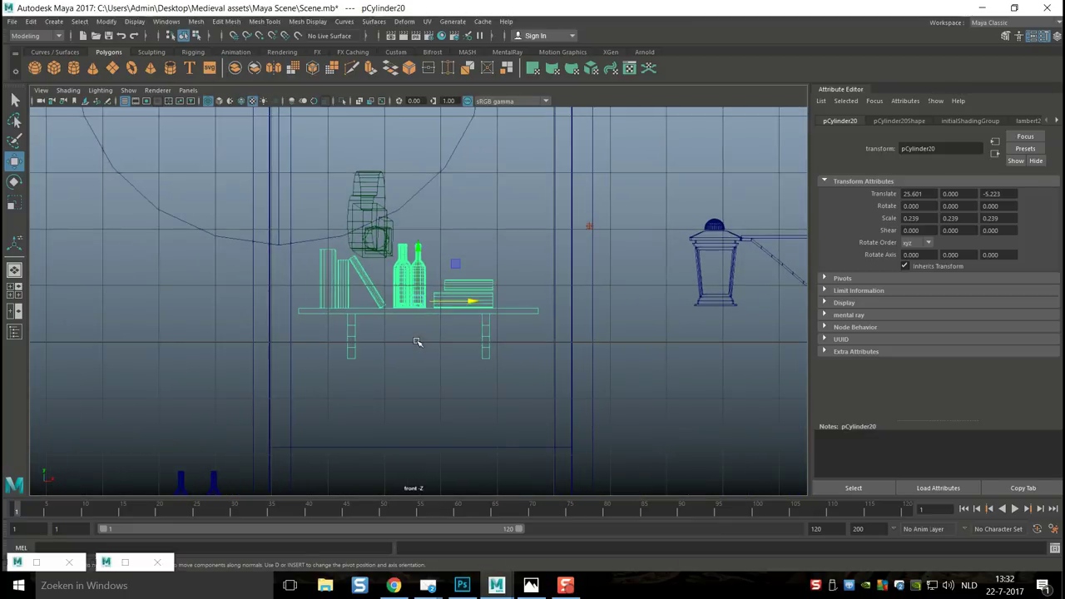
pyautogui.scroll(1, 410, 337)
pyautogui.press('r')
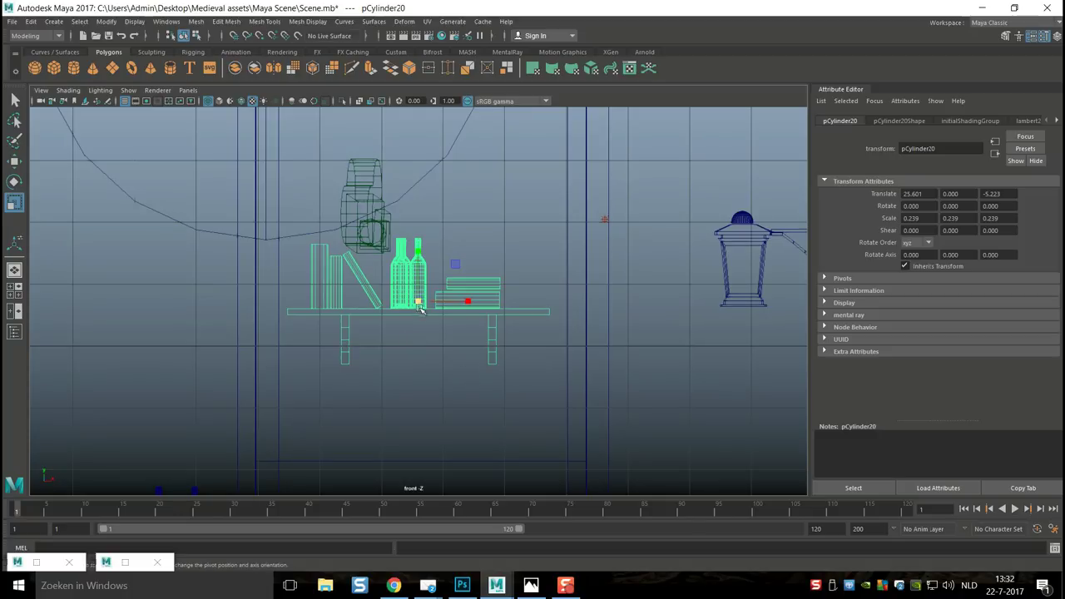
pyautogui.moveTo(419, 302); pyautogui.dragTo(474, 303)
pyautogui.press('w')
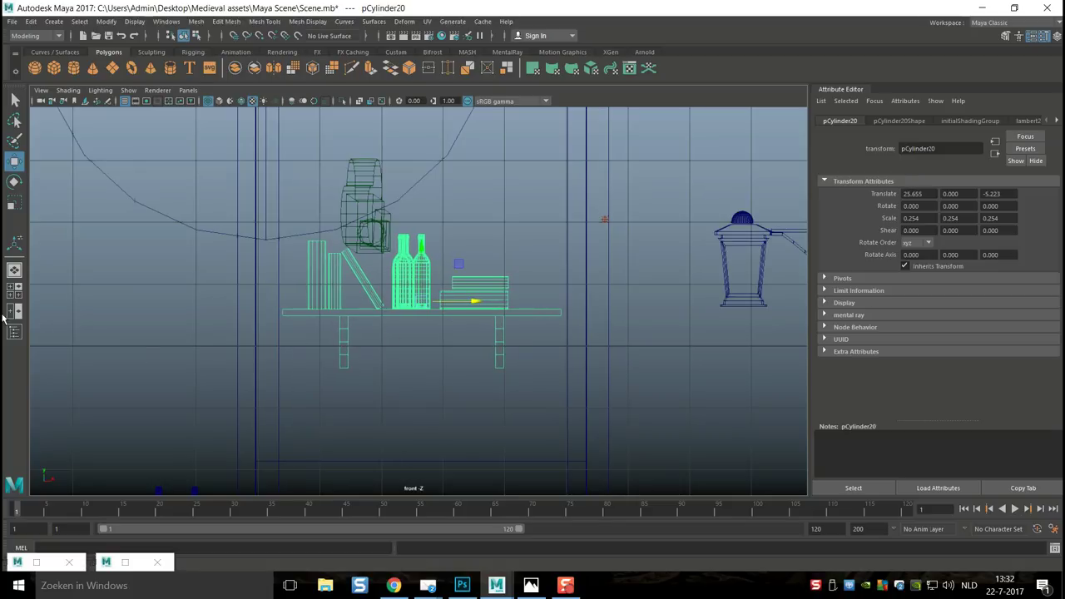
# Step: Align the shelf's back edge with the wall in the top view by moving it to Z -5.235
pyautogui.click(14, 290)
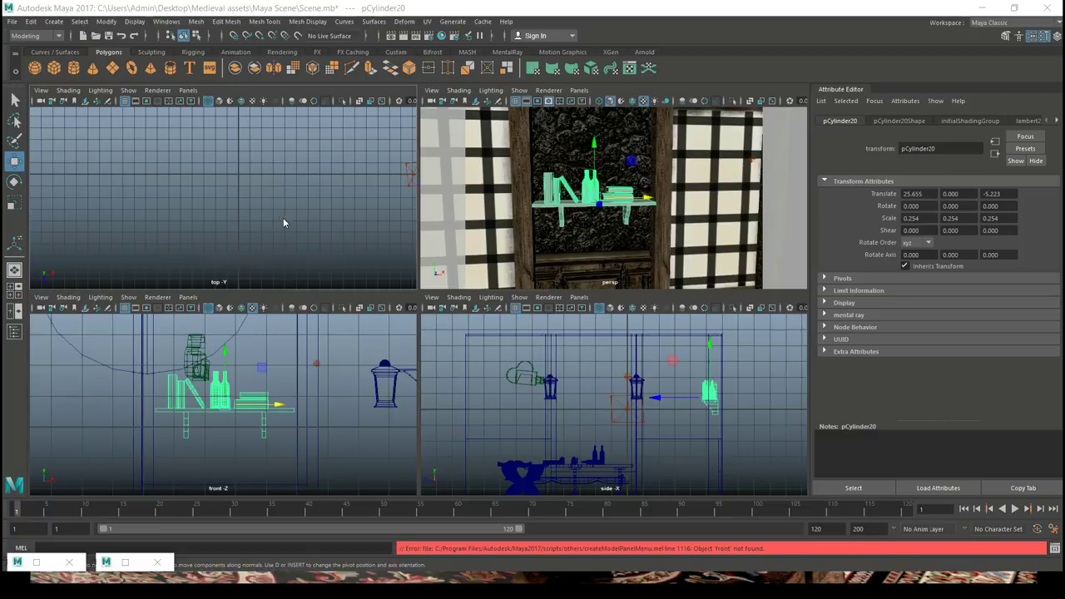
pyautogui.press('space')
pyautogui.press('f')
pyautogui.scroll(-3, 356, 308)
pyautogui.scroll(2, 361, 314)
pyautogui.scroll(2, 361, 313)
pyautogui.moveTo(419, 352); pyautogui.dragTo(420, 357)
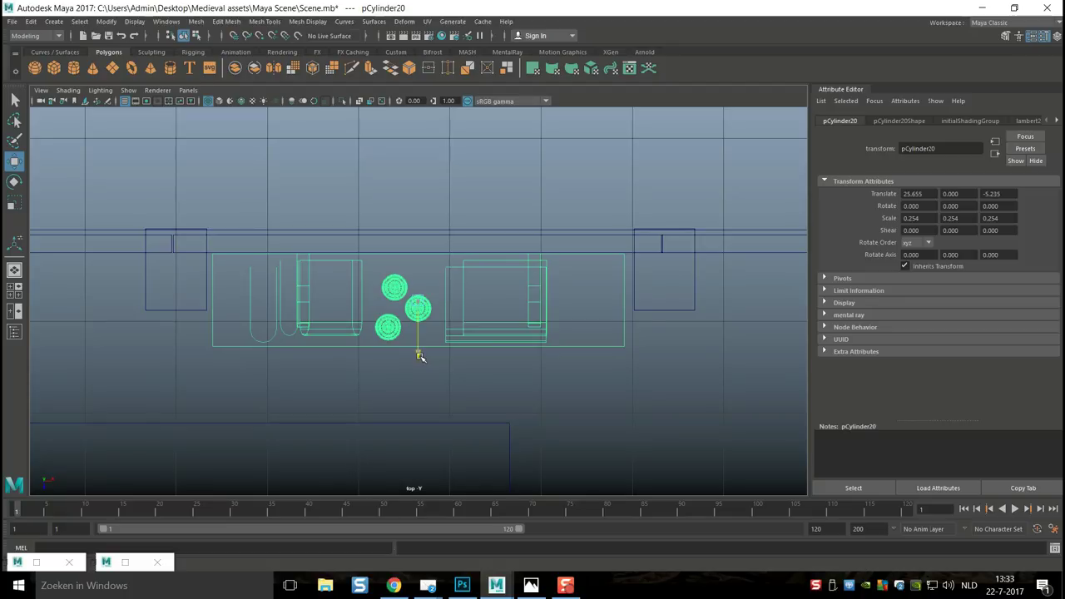
pyautogui.press('space')
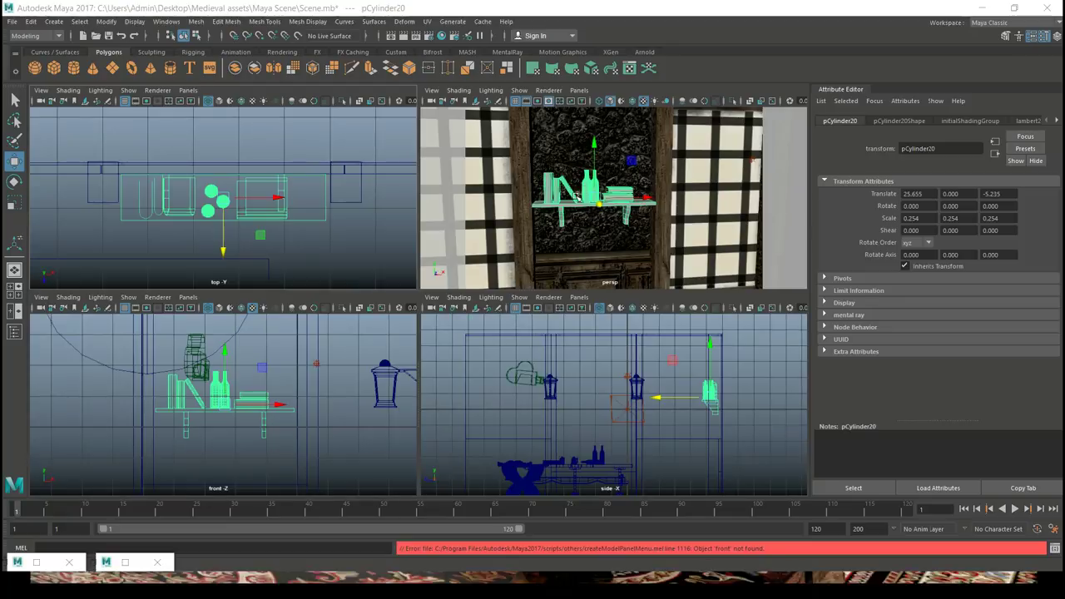
# Step: Restore the perspective camera to the saved bookmark "new" to check the mounted shelf within the room
pyautogui.press('space')
pyautogui.click(41, 90)
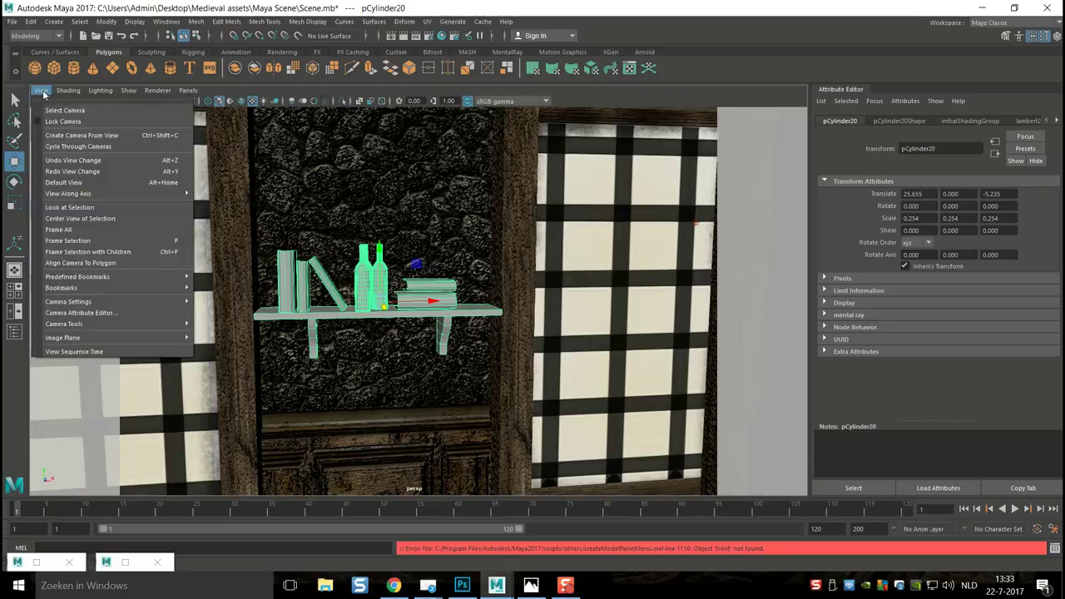
pyautogui.moveTo(152, 289)
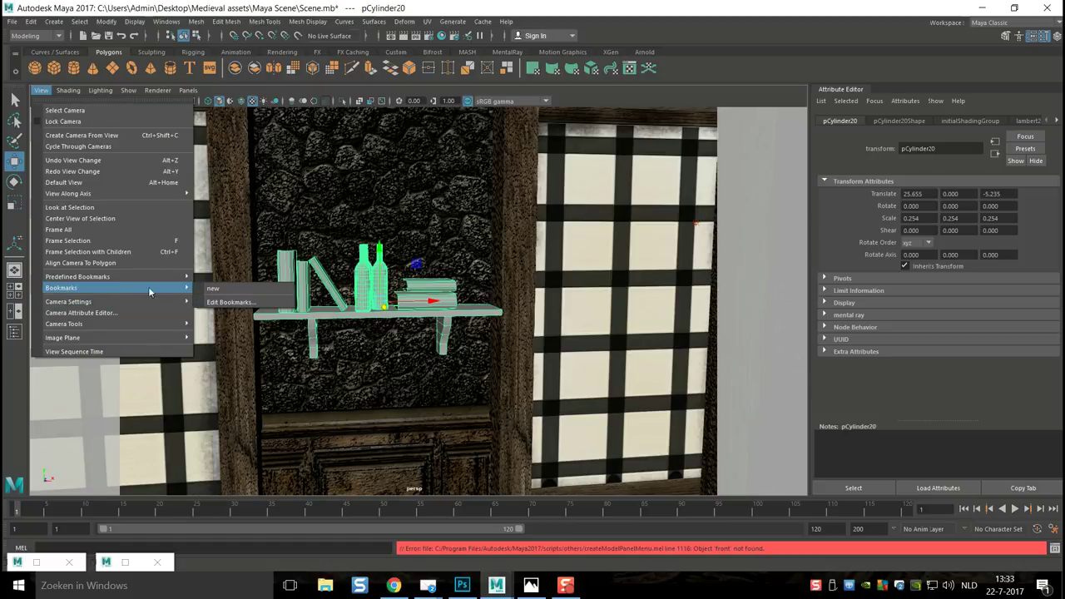
pyautogui.click(213, 289)
pyautogui.click(217, 373)
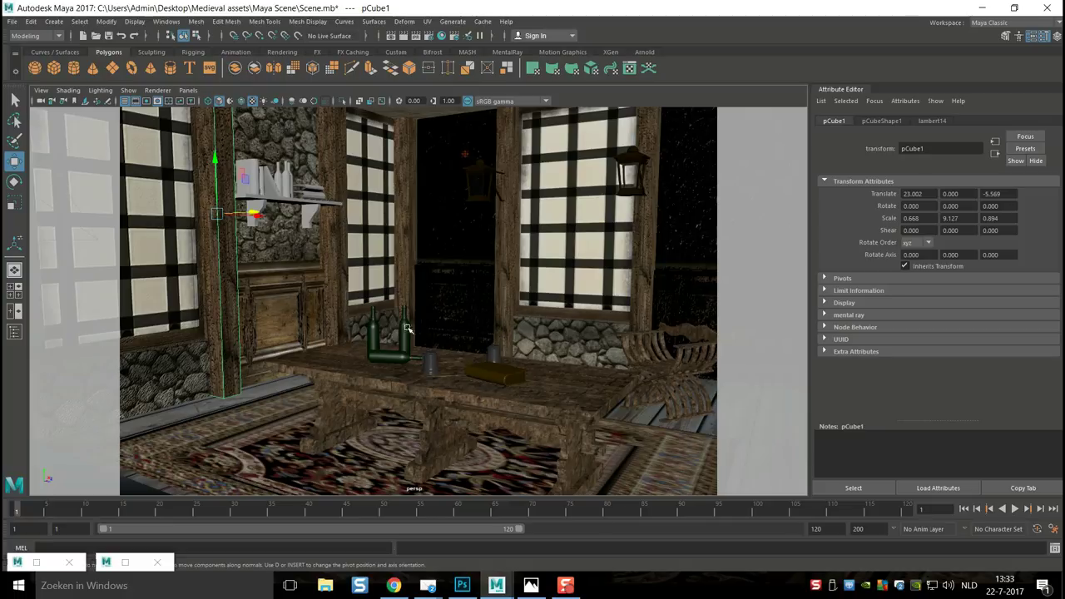
# Step: Create a polygon cube centered on the grid and scale it into a flat slab of about 40.016 × 0.817 × 26.984
pyautogui.scroll(-10, 416, 326)
pyautogui.keyDown('alt'); pyautogui.moveTo(416, 327); pyautogui.dragTo(364, 333); pyautogui.keyUp('alt')
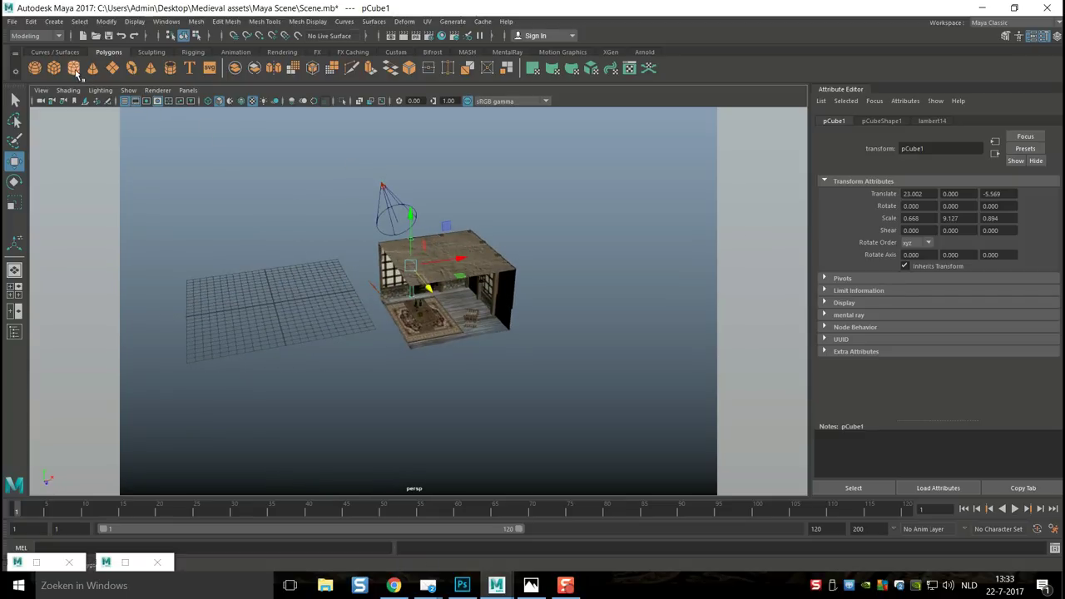
pyautogui.click(278, 309)
pyautogui.keyDown('alt'); pyautogui.moveTo(278, 309); pyautogui.dragTo(379, 343, button='middle'); pyautogui.keyUp('alt')
pyautogui.press('r')
pyautogui.moveTo(383, 320); pyautogui.dragTo(274, 242)
# Step: Delete the slab's underside face
pyautogui.moveTo(270, 233); pyautogui.dragTo(283, 263, button='right')
pyautogui.click(296, 260)
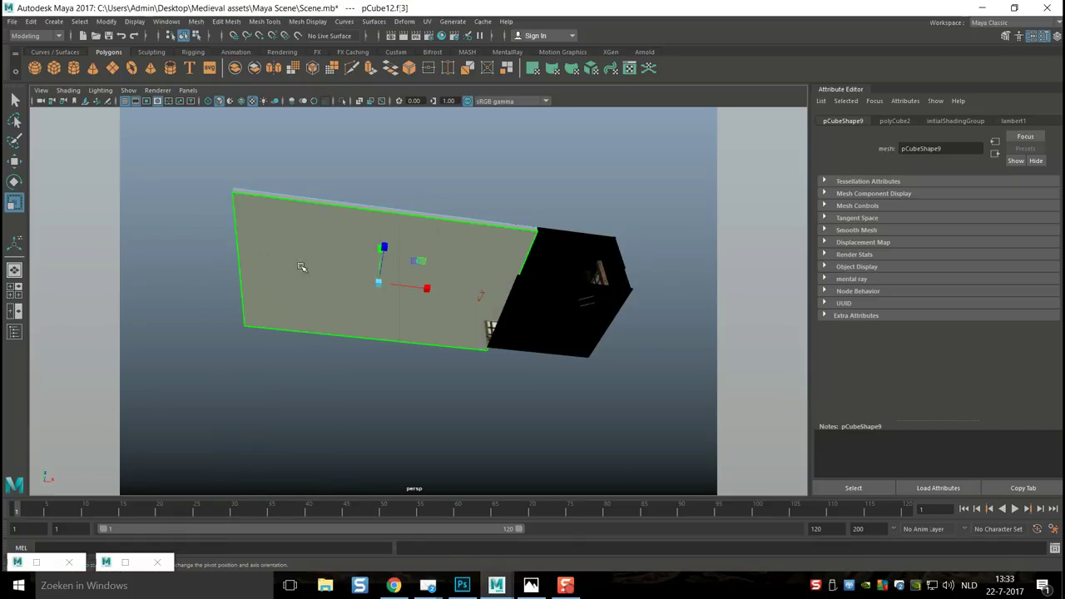
pyautogui.press('Delete')
# Step: Extrude the slab's upper face and scale it inward to leave a narrow border around the edge
pyautogui.keyDown('alt'); pyautogui.moveTo(352, 283); pyautogui.dragTo(363, 349); pyautogui.keyUp('alt')
pyautogui.click(339, 317)
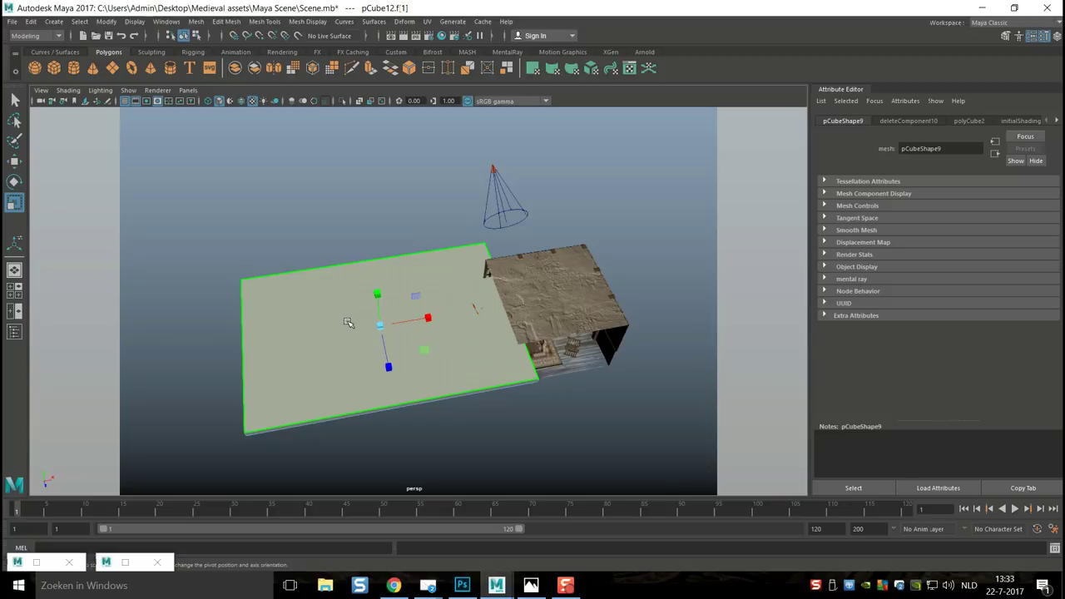
pyautogui.hotkey('ctrl', 'e')
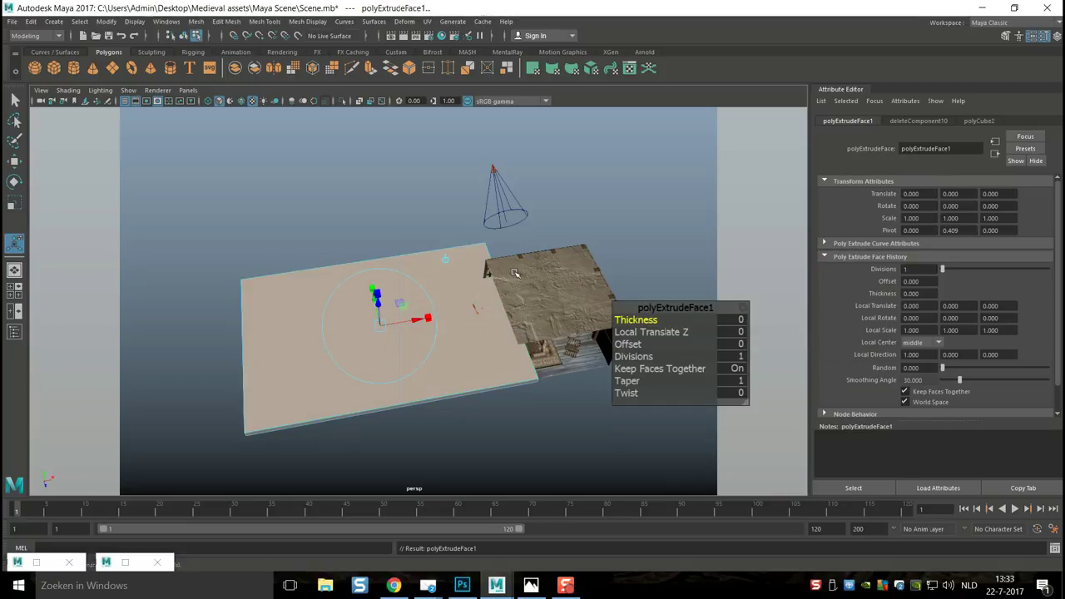
pyautogui.press('d')
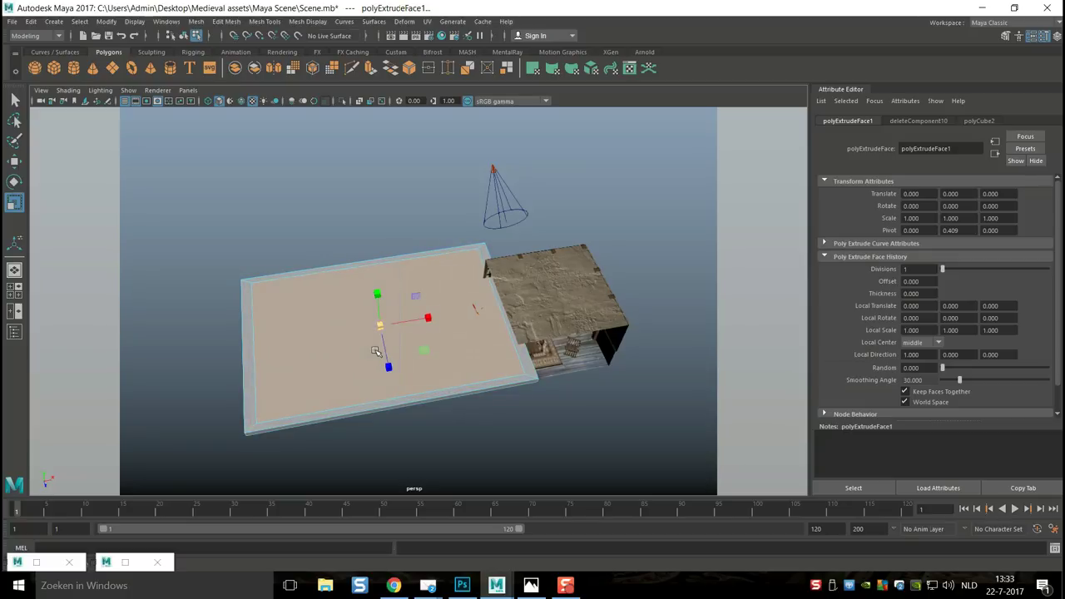
pyautogui.press('w')
pyautogui.click(376, 295)
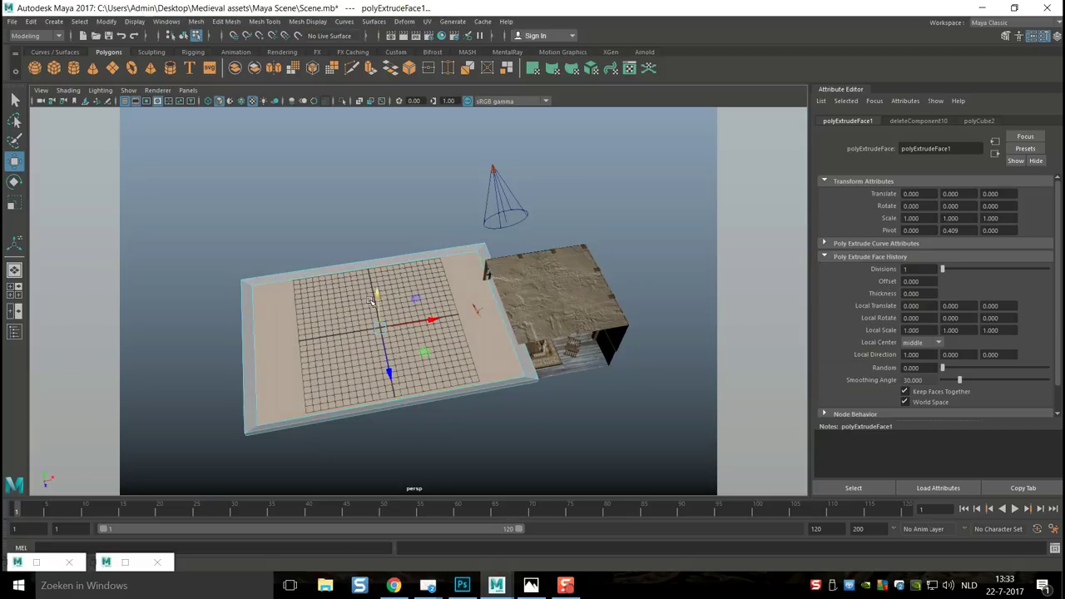
pyautogui.hotkey('ctrl', 'z')
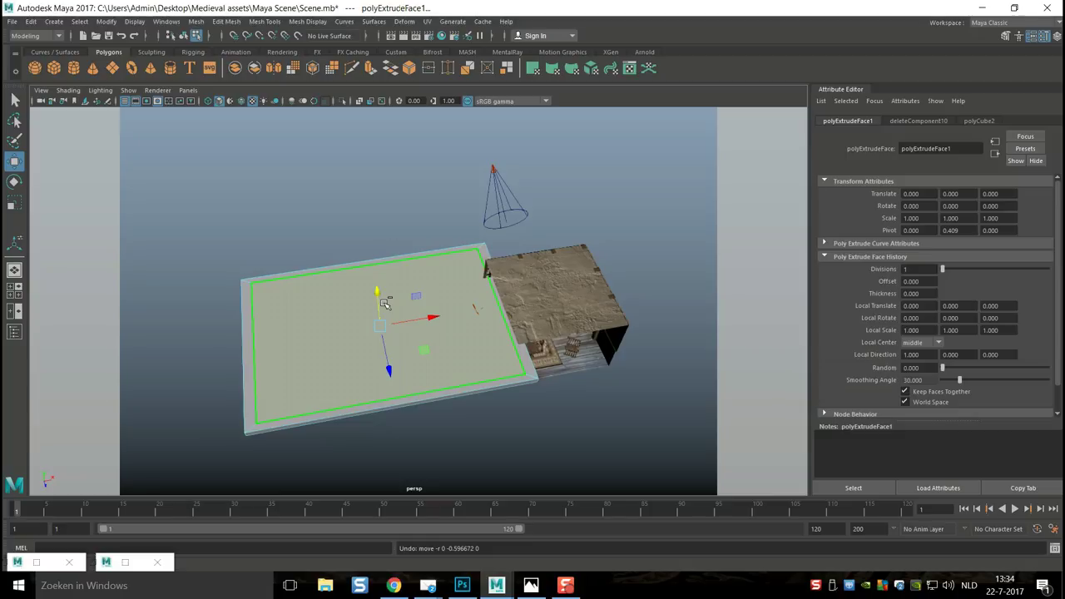
# Step: Extrude the inner face again and lower it slightly to form a recessed panel inside the picture frame's border
pyautogui.hotkey('ctrl', 'e')
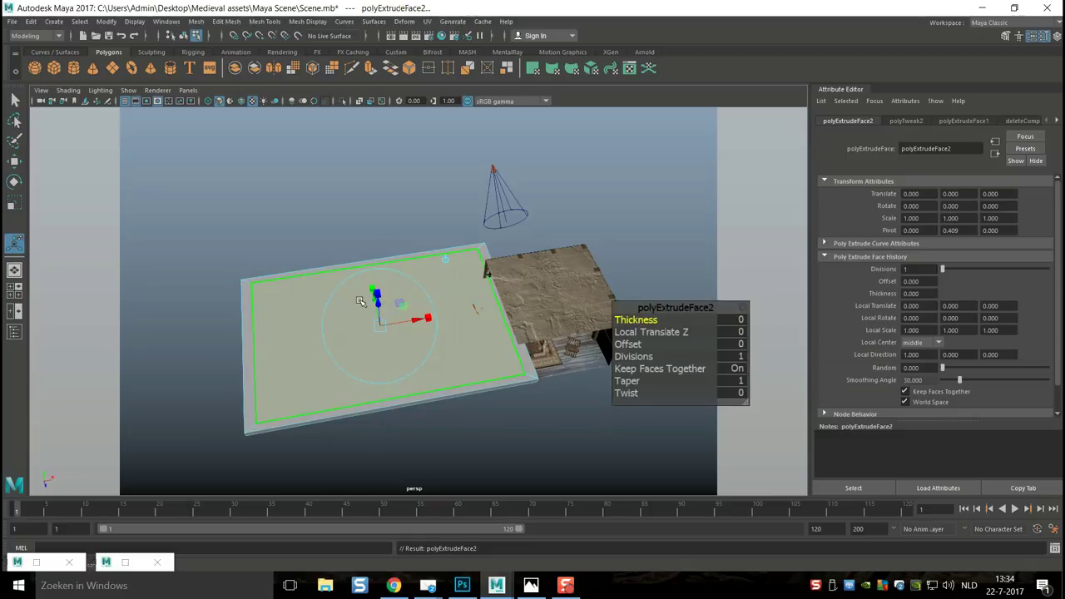
pyautogui.press('w')
pyautogui.moveTo(380, 291); pyautogui.dragTo(381, 296)
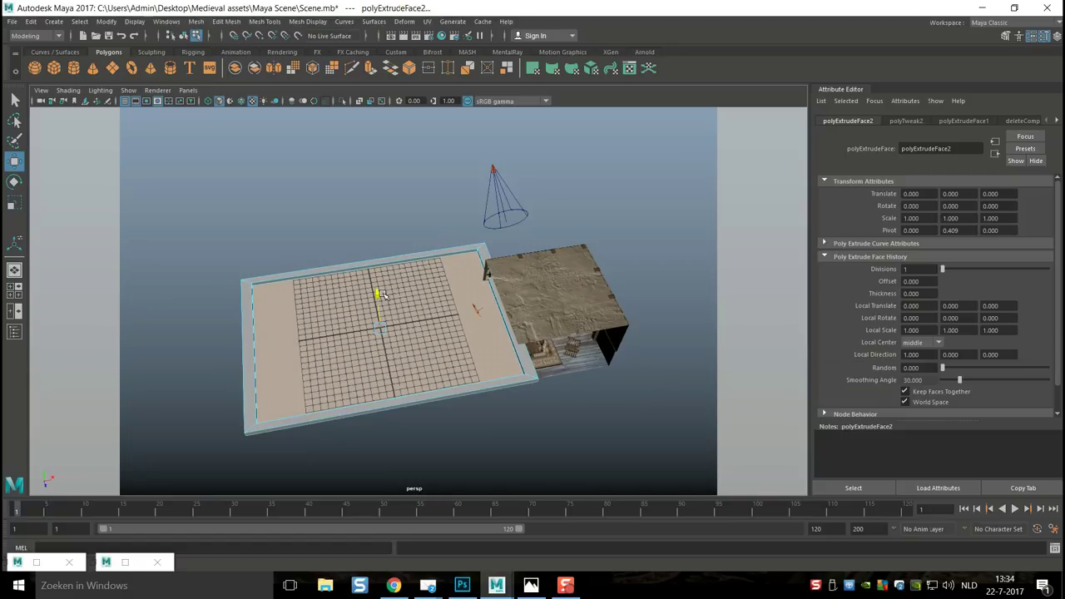
pyautogui.click(297, 236)
pyautogui.scroll(3, 279, 208)
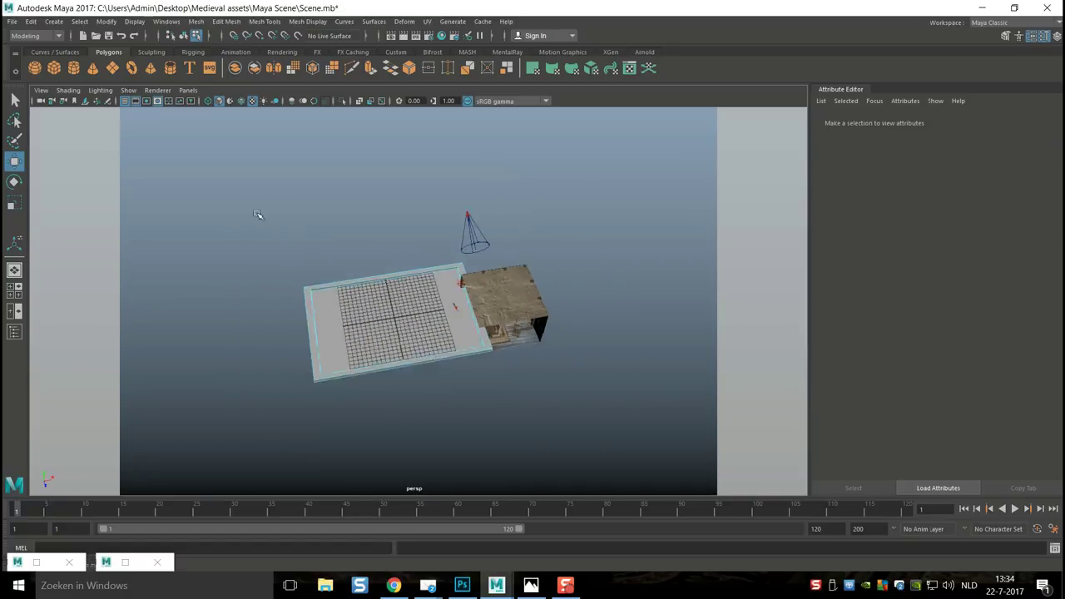
# Step: Return to object mode and shrink the picture frame uniformly to a scale of 7.245, 0.148, 4.885
pyautogui.moveTo(273, 263); pyautogui.dragTo(325, 243, button='right')
pyautogui.press('r')
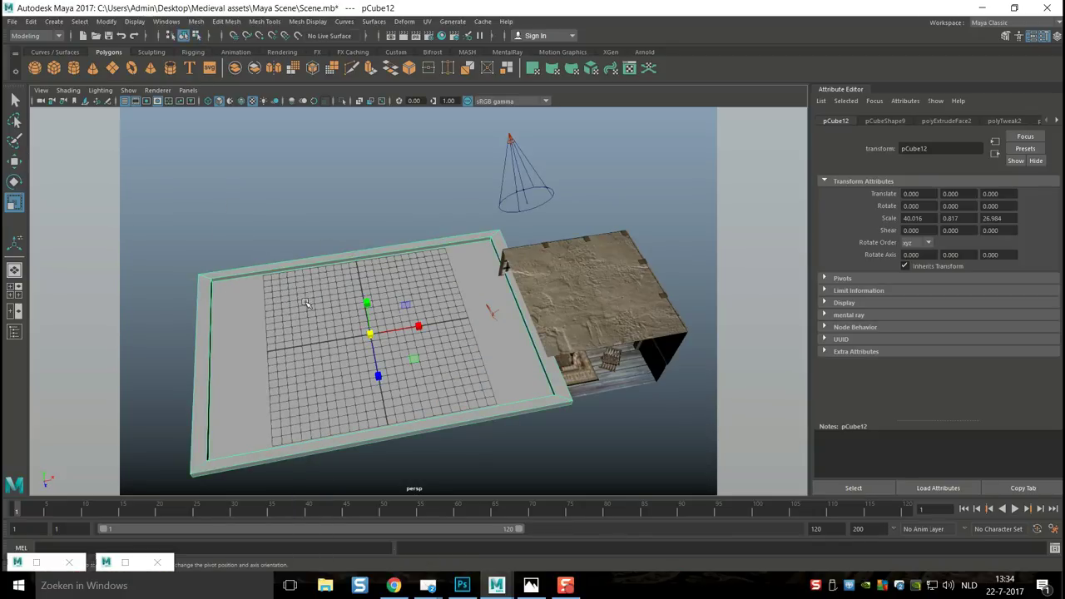
pyautogui.moveTo(371, 339); pyautogui.dragTo(204, 360)
# Step: Rotate the picture frame upright to X -90, Y 90 and move it into the room at X 32.136
pyautogui.press('e')
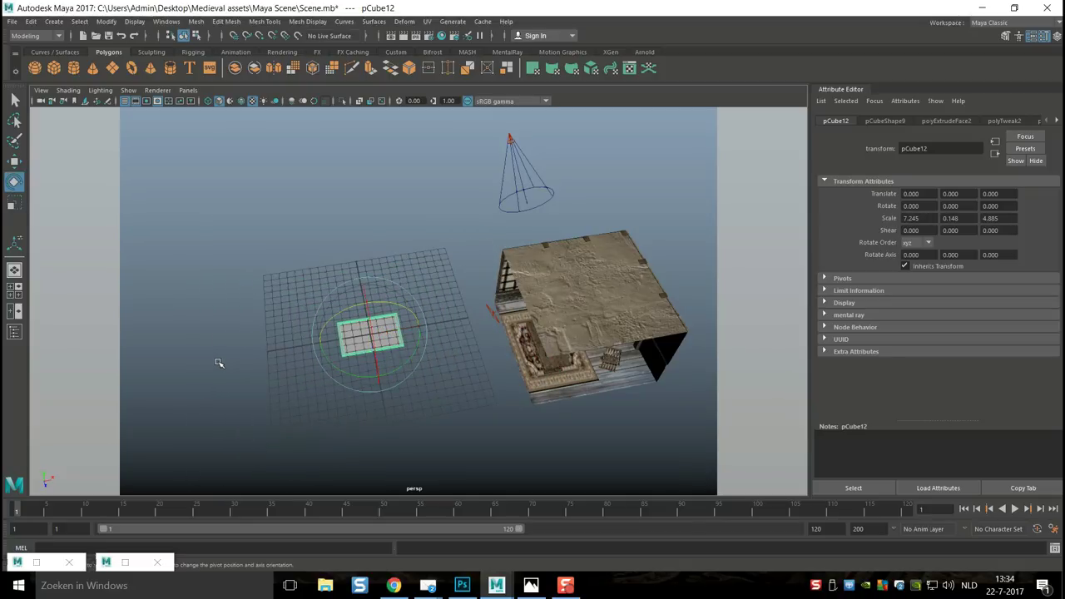
pyautogui.moveTo(342, 314); pyautogui.dragTo(284, 355)
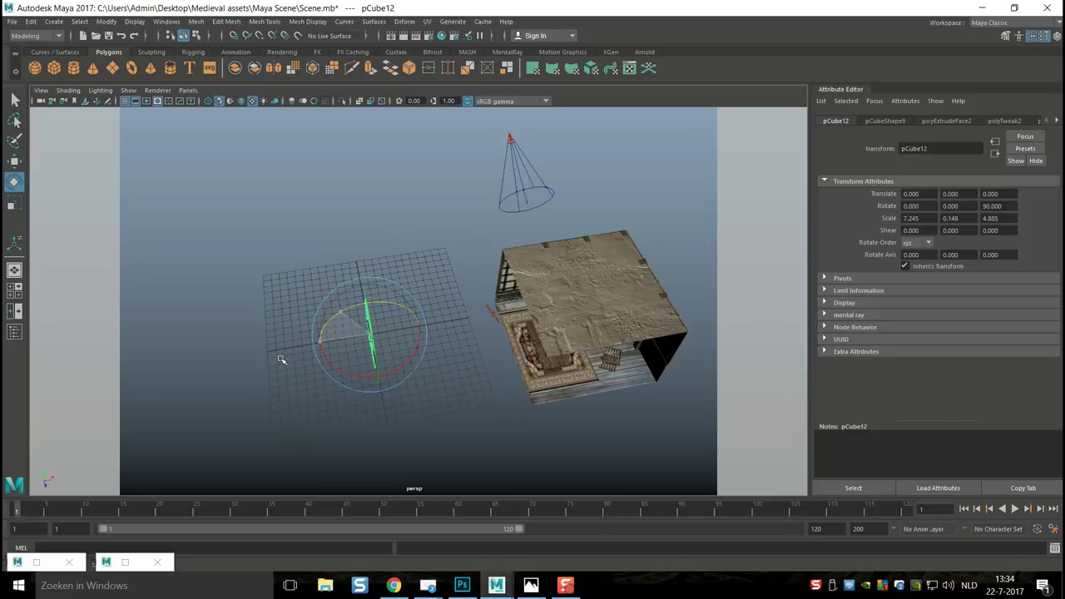
pyautogui.moveTo(371, 317); pyautogui.dragTo(416, 355)
pyautogui.moveTo(434, 291); pyautogui.dragTo(357, 369)
pyautogui.press('w')
pyautogui.moveTo(407, 308); pyautogui.dragTo(666, 362)
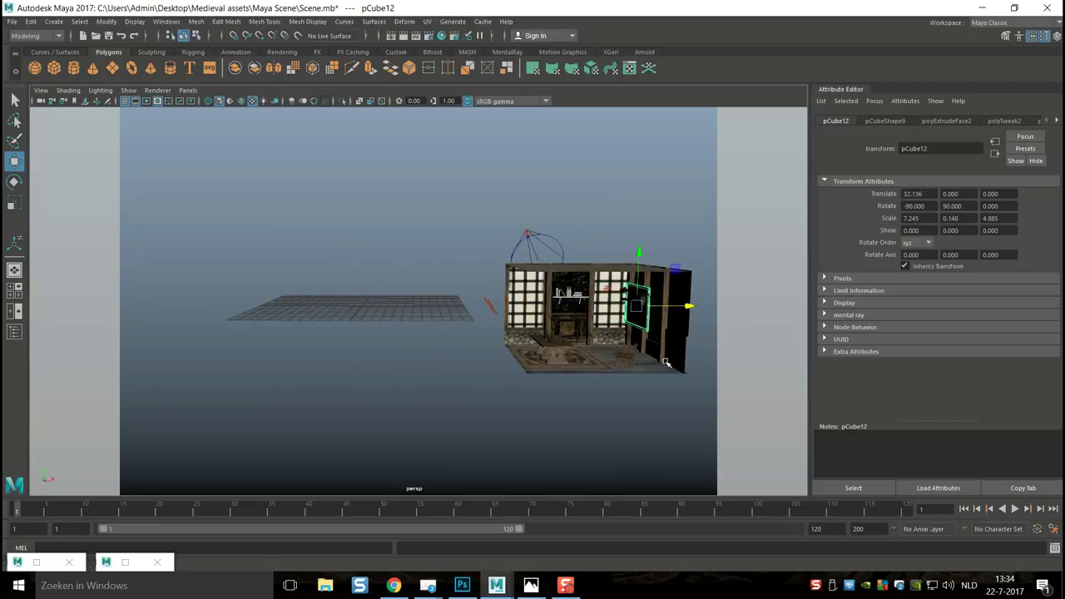
# Step: Shrink the picture frame uniformly to a scale of 3.055, 0.062, 2.060 so it fits between the wooden posts
pyautogui.press('f')
pyautogui.keyDown('alt'); pyautogui.moveTo(358, 286); pyautogui.dragTo(447, 342); pyautogui.keyUp('alt')
pyautogui.scroll(-10, 449, 341)
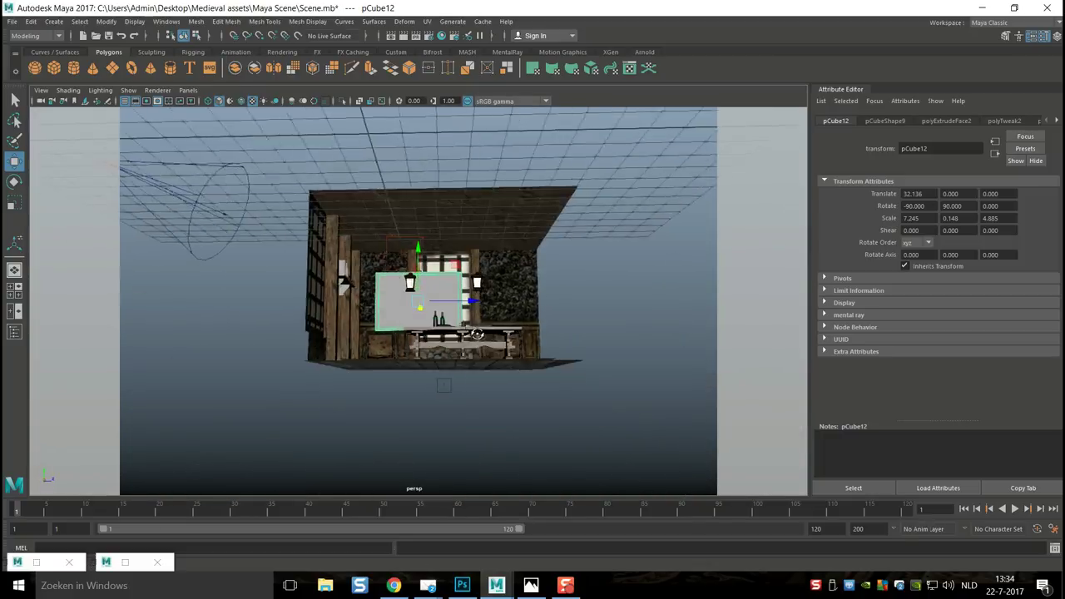
pyautogui.scroll(10, 483, 340)
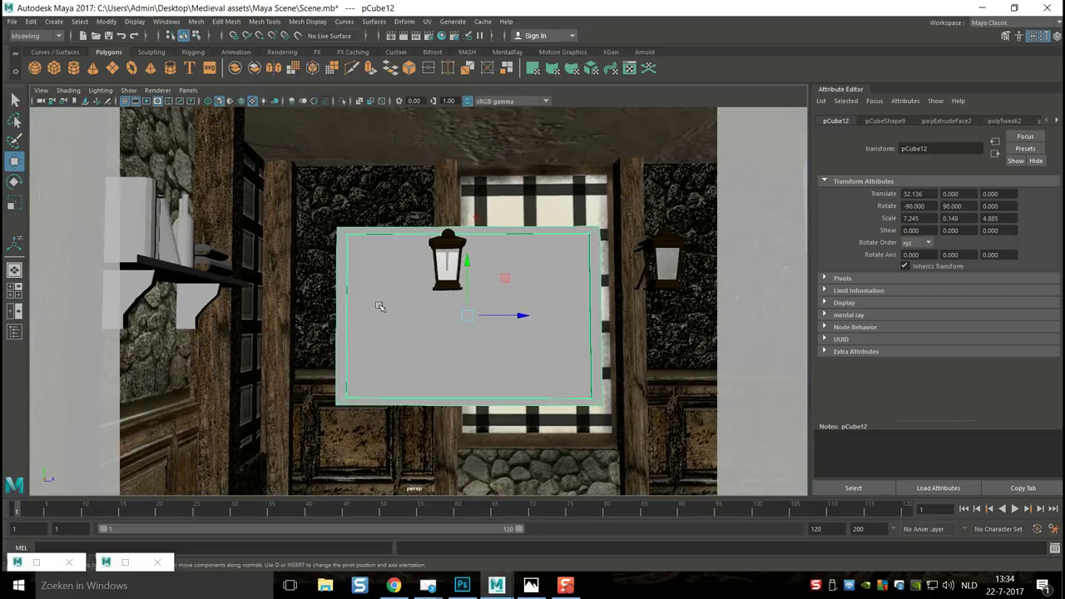
pyautogui.press('r')
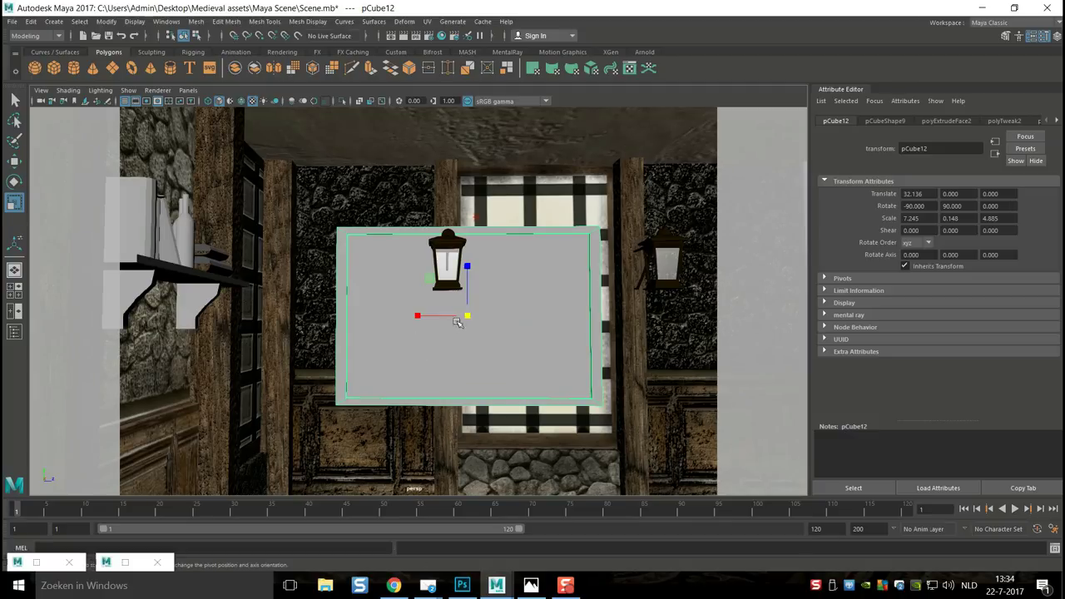
pyautogui.moveTo(467, 314); pyautogui.dragTo(379, 334)
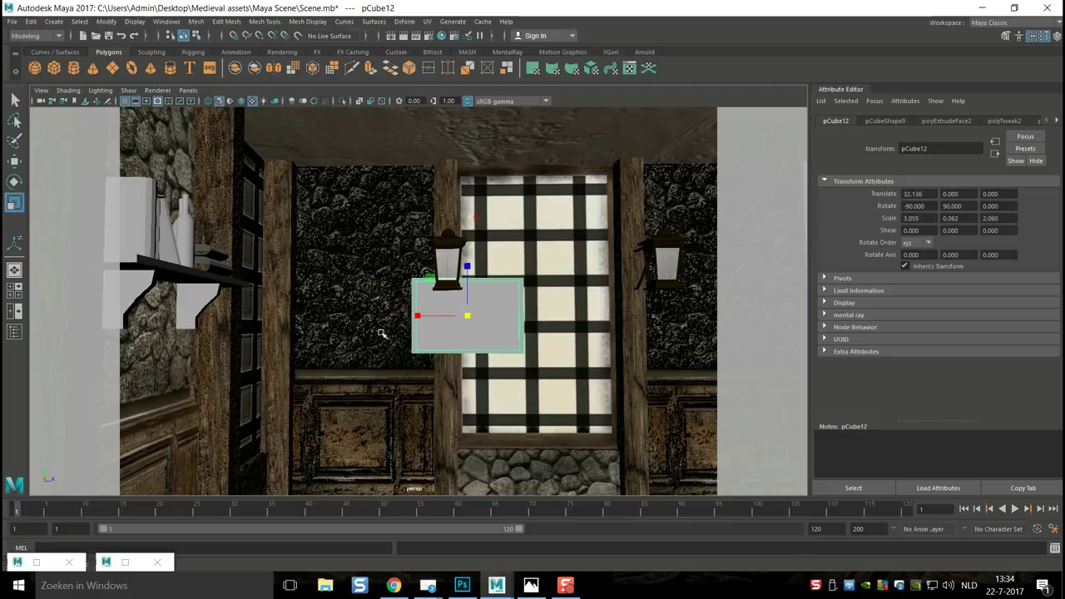
# Step: Position the picture frame over the dark stone wall between the posts at Y 1.914, Z -2.963
pyautogui.press('w')
pyautogui.moveTo(518, 316); pyautogui.dragTo(408, 308)
pyautogui.moveTo(364, 267); pyautogui.dragTo(350, 193)
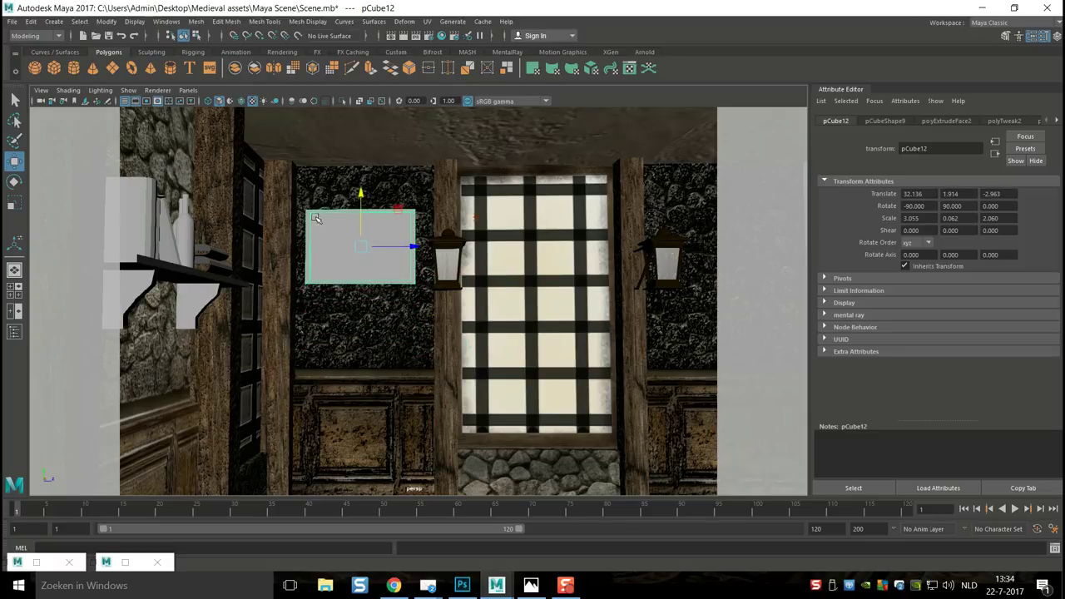
# Step: Using the bookmarked camera view "new", lower the picture frame to Y 1.627 and push it back to X 33.439
pyautogui.click(14, 292)
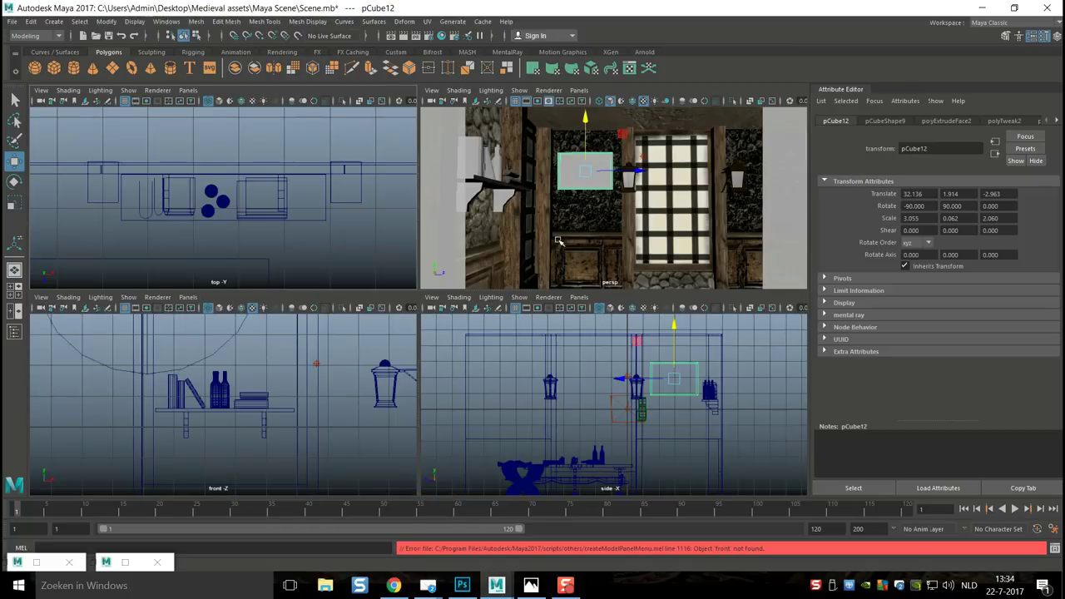
pyautogui.click(14, 269)
pyautogui.click(41, 90)
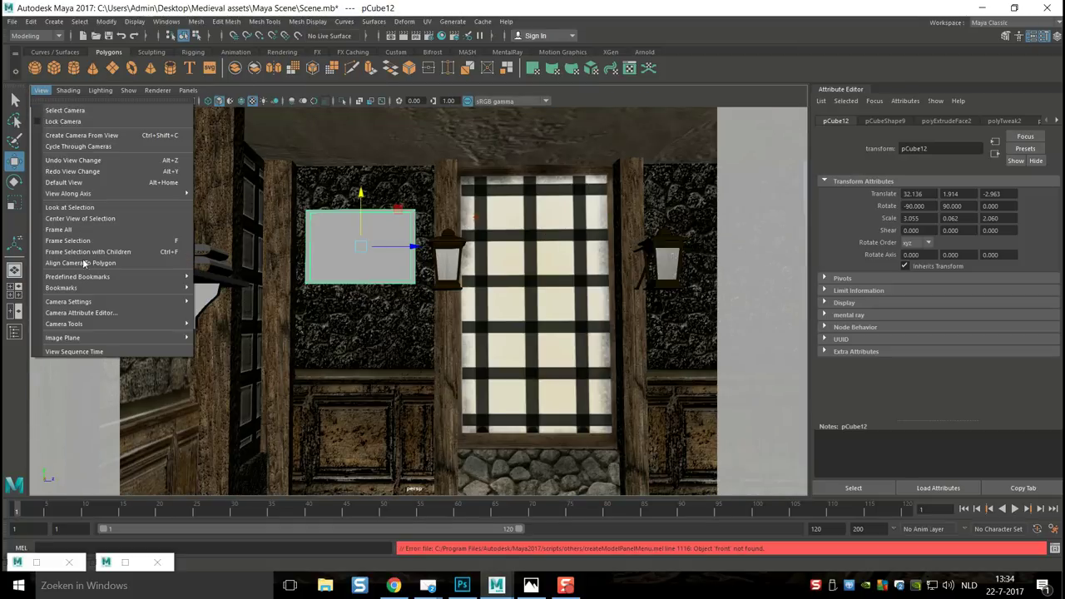
pyautogui.moveTo(177, 288)
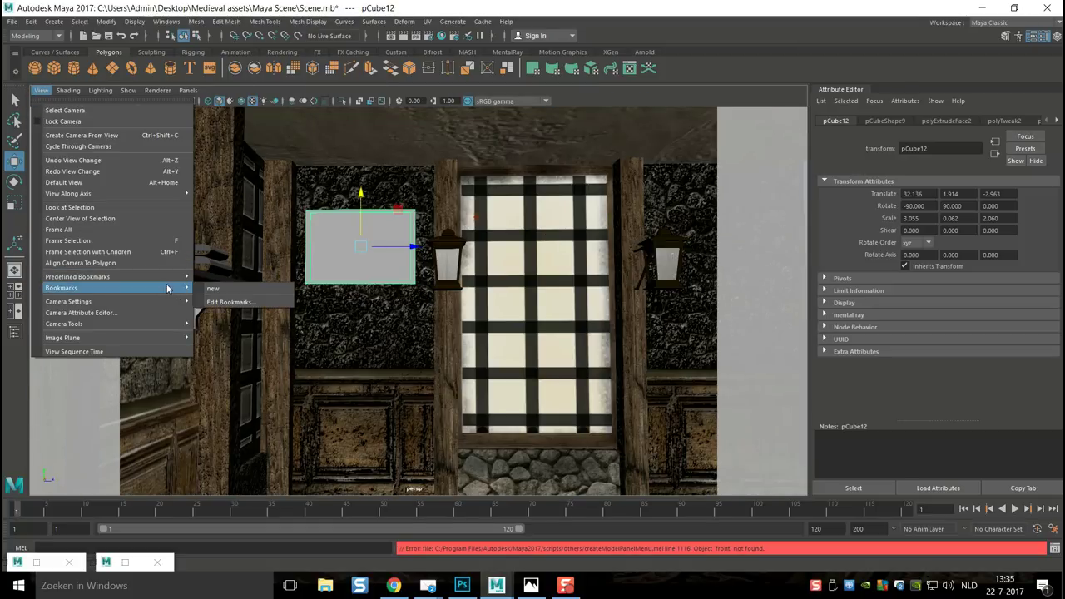
pyautogui.click(212, 290)
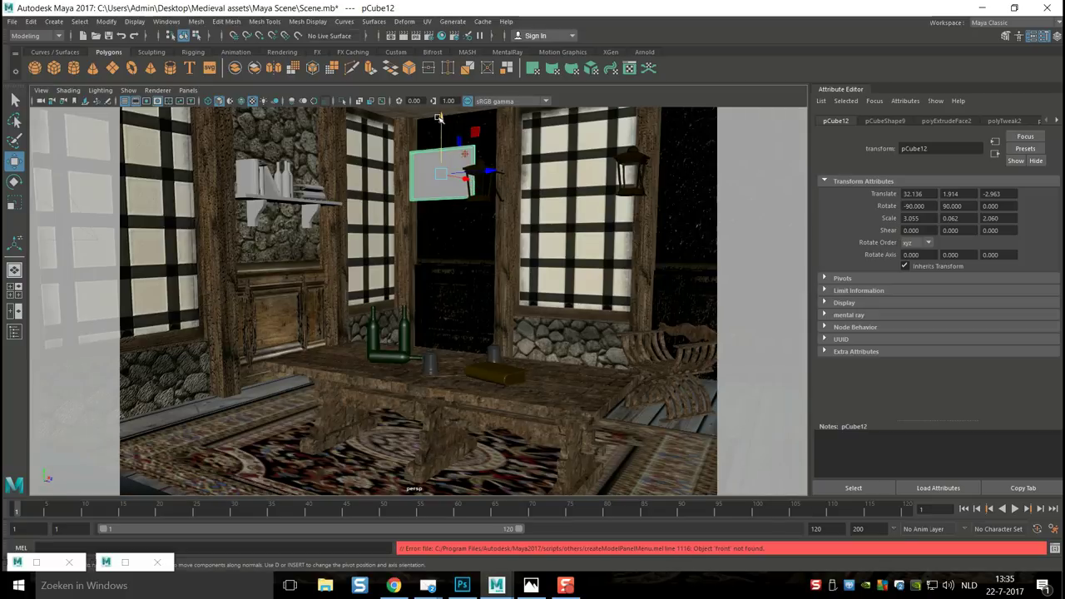
pyautogui.moveTo(442, 121); pyautogui.dragTo(446, 128)
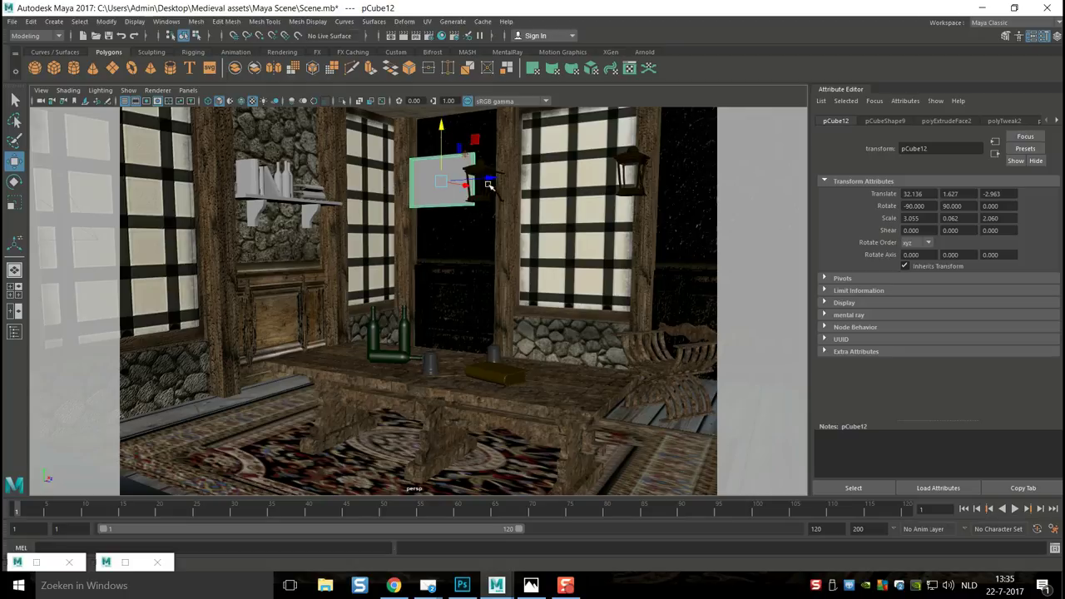
pyautogui.moveTo(471, 188); pyautogui.dragTo(479, 198)
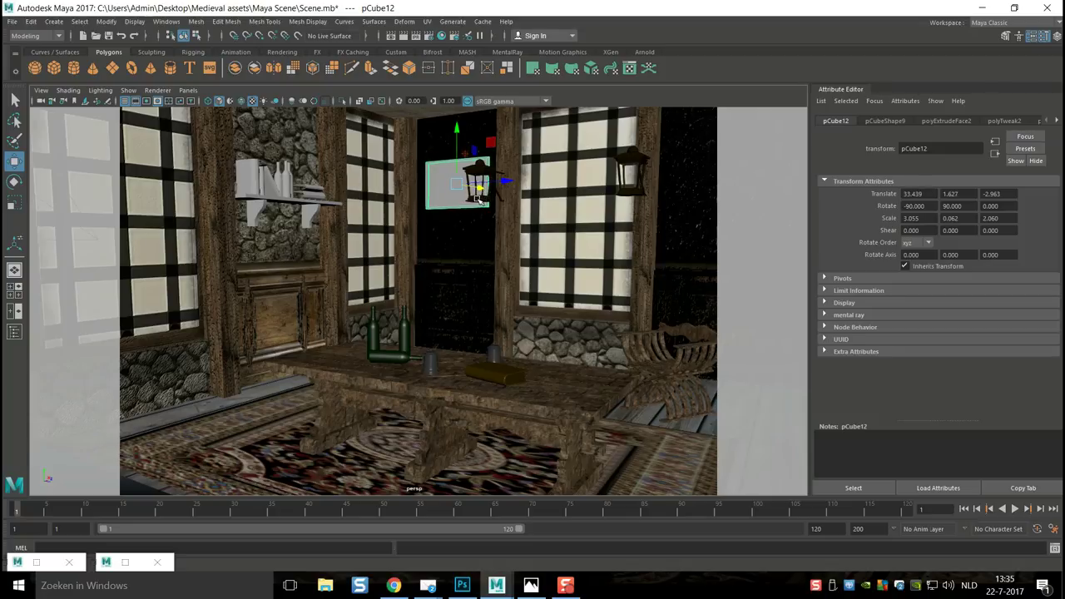
# Step: In the top view, shift the picture frame off the wall to X 33.356 and tilt it to an X rotation of -93.754
pyautogui.click(14, 288)
pyautogui.press('space')
pyautogui.press('f')
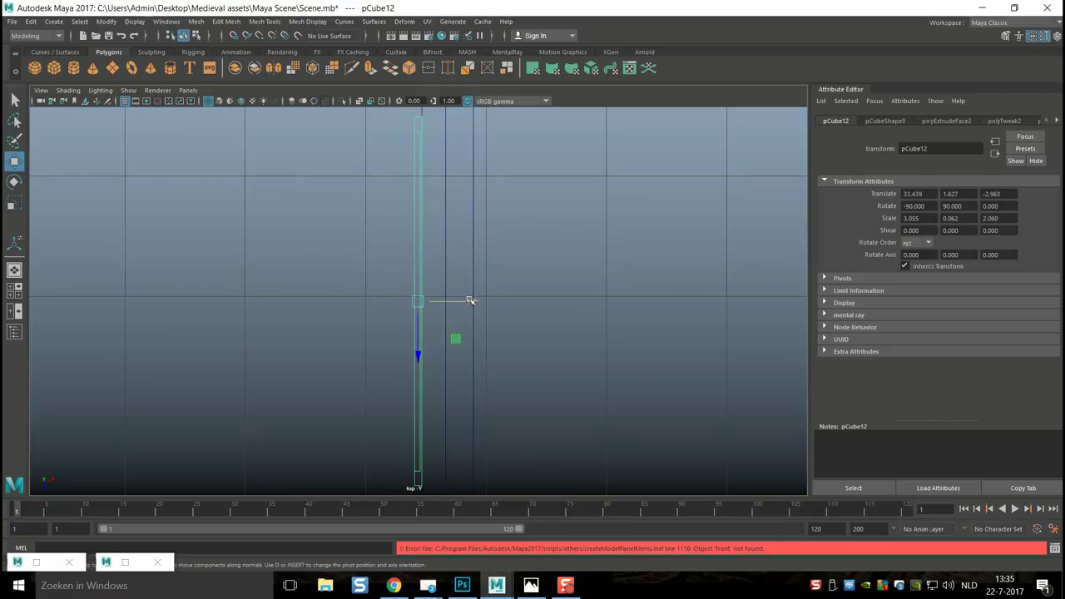
pyautogui.moveTo(470, 299); pyautogui.dragTo(460, 309)
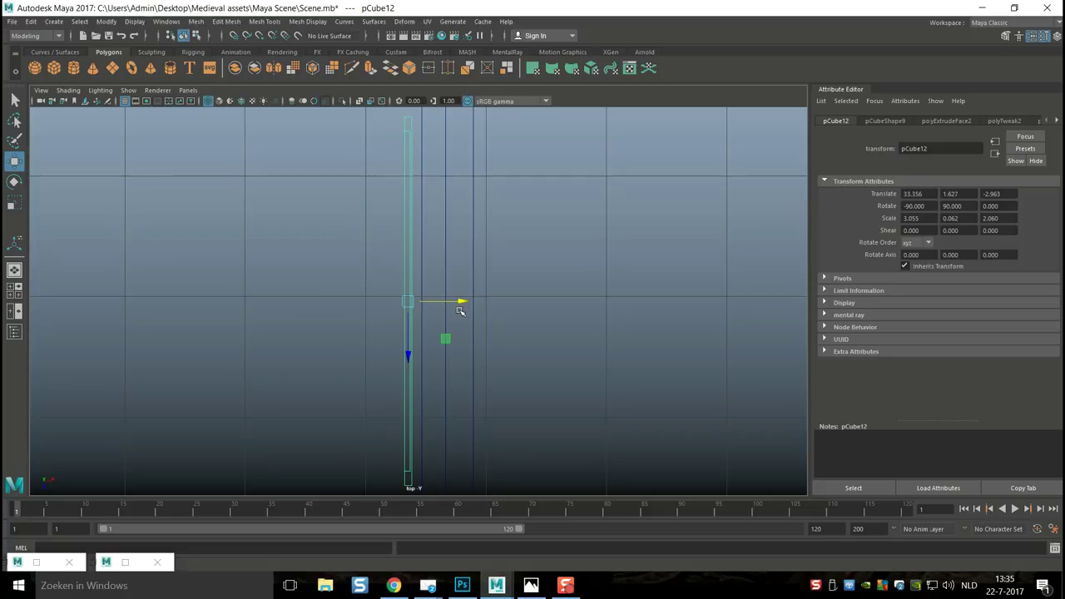
pyautogui.press('e')
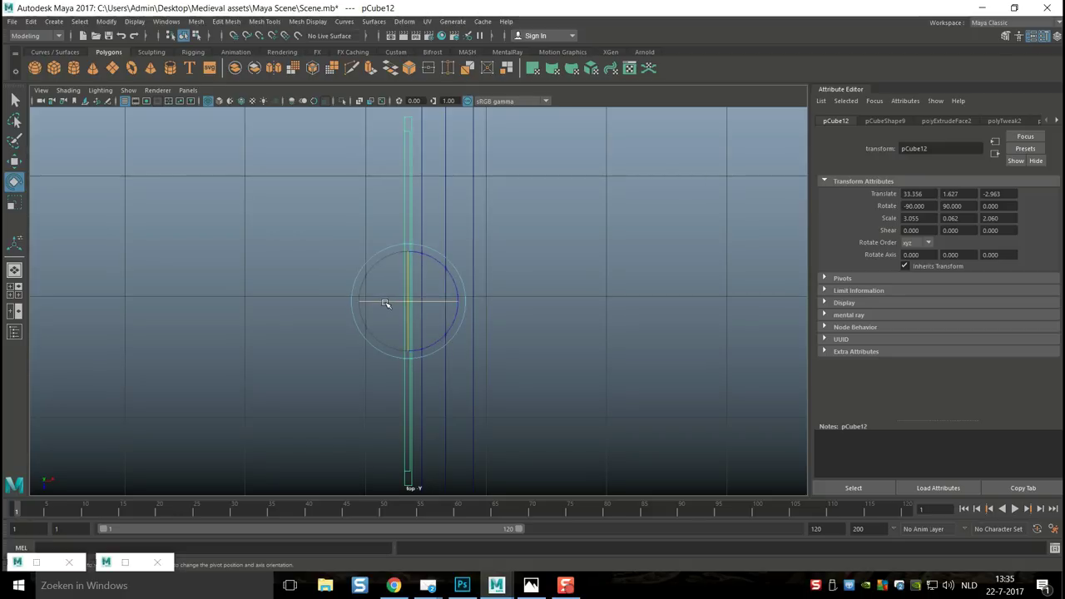
pyautogui.moveTo(385, 303); pyautogui.dragTo(383, 306)
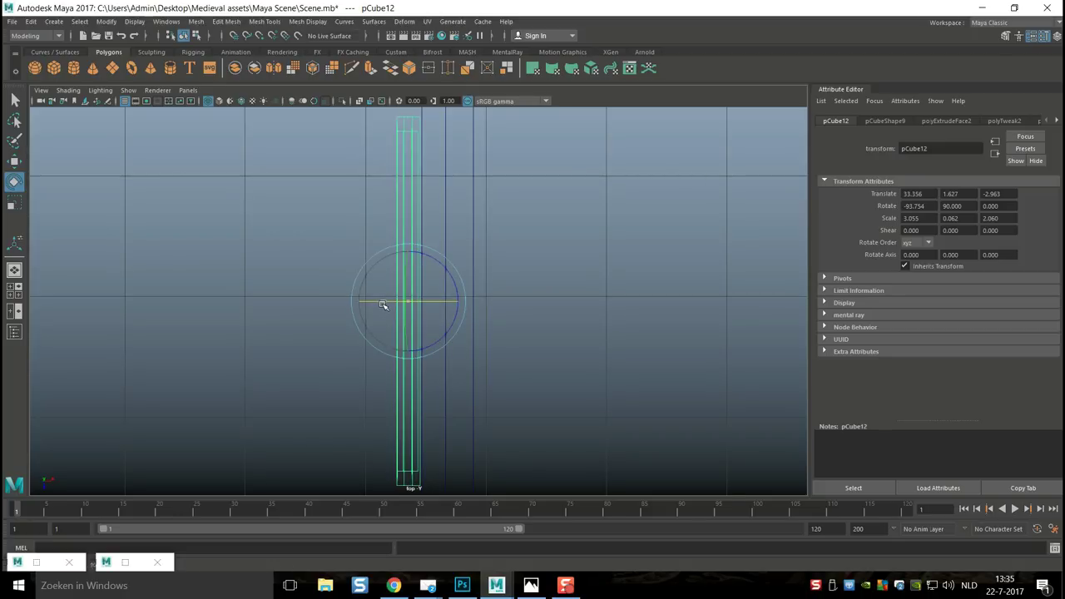
# Step: Examine the tilted picture frame's placement on the wall in the perspective view of the room
pyautogui.click(14, 291)
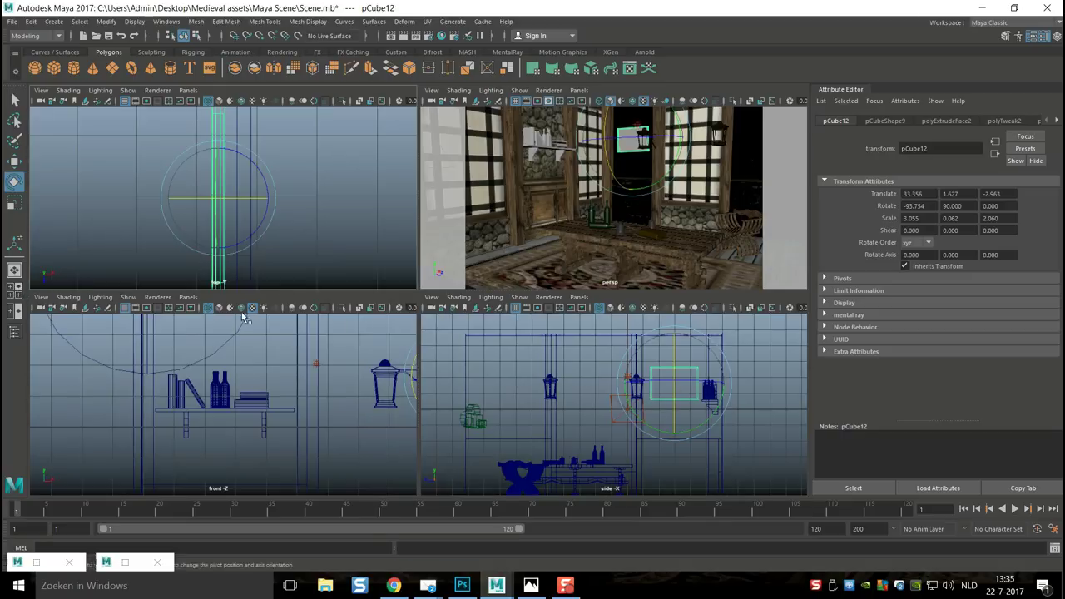
pyautogui.press('space')
pyautogui.scroll(-8, 483, 247)
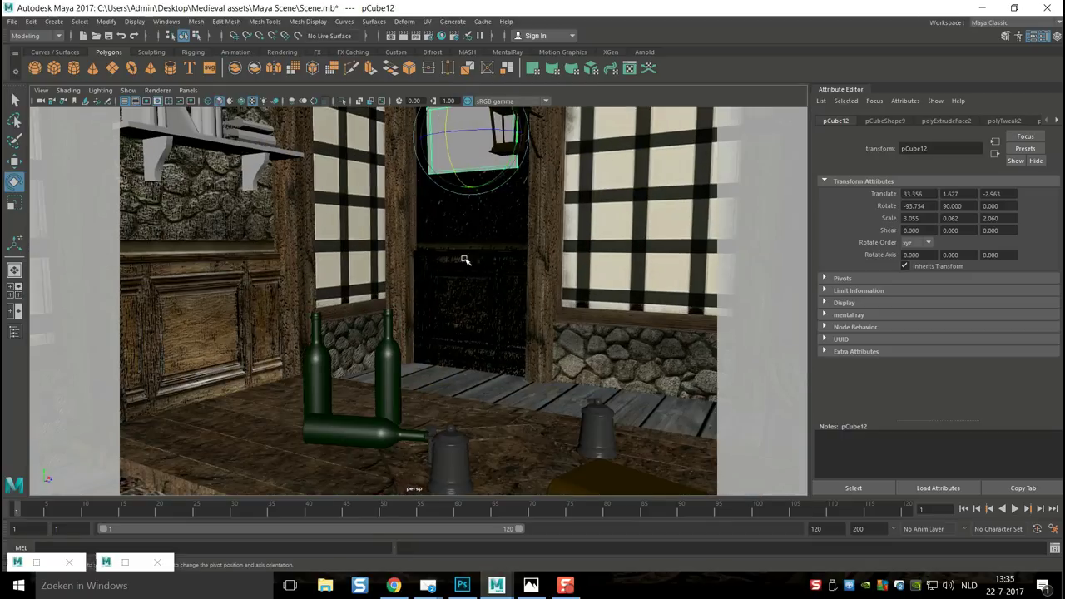
pyautogui.scroll(-3, 444, 263)
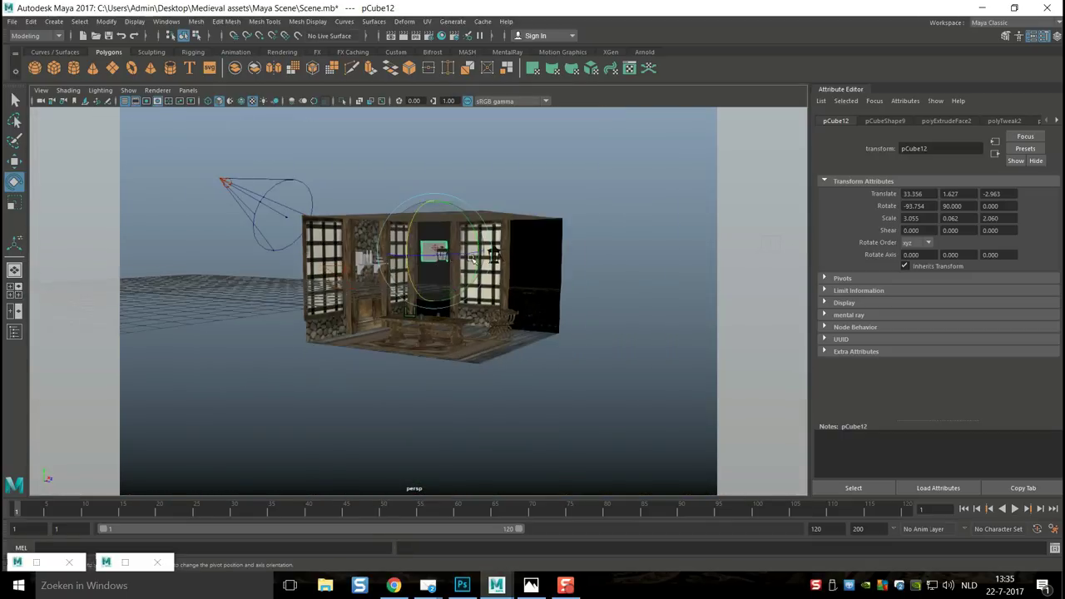
pyautogui.scroll(8, 467, 258)
pyautogui.scroll(3, 509, 341)
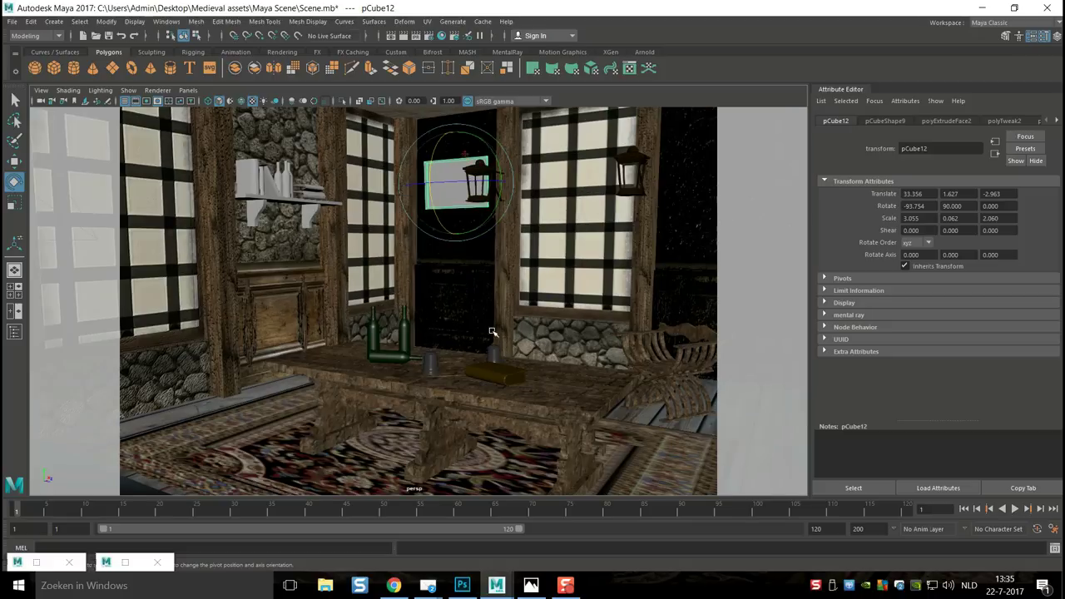
pyautogui.moveTo(417, 374)
pyautogui.keyDown('alt'); pyautogui.mouseDown()
pyautogui.moveTo(430, 372)
pyautogui.moveTo(392, 371)
pyautogui.moveTo(409, 371)
pyautogui.mouseUp(); pyautogui.keyUp('alt')
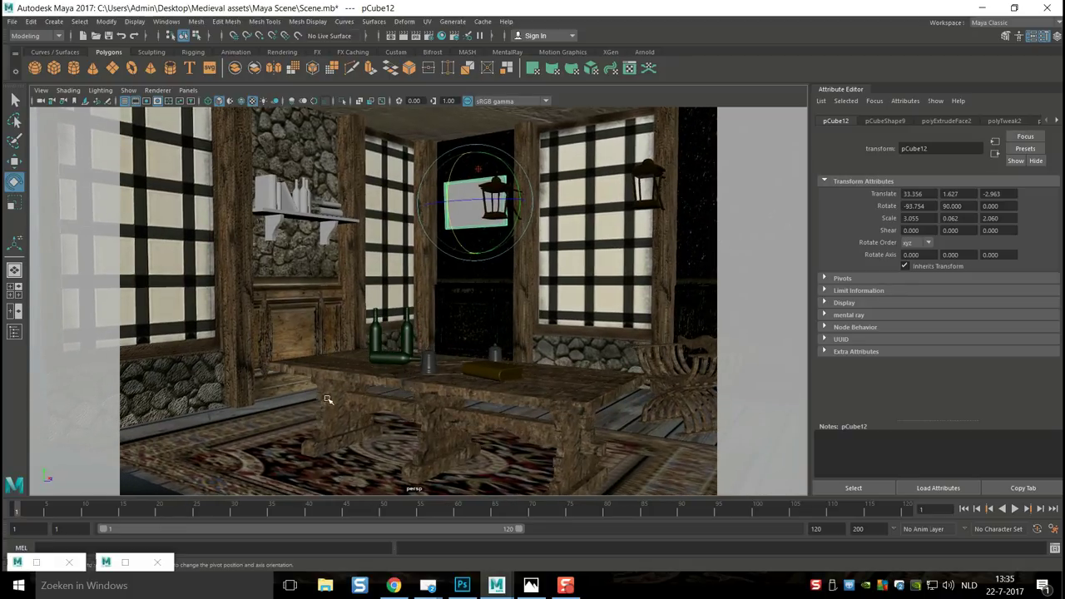